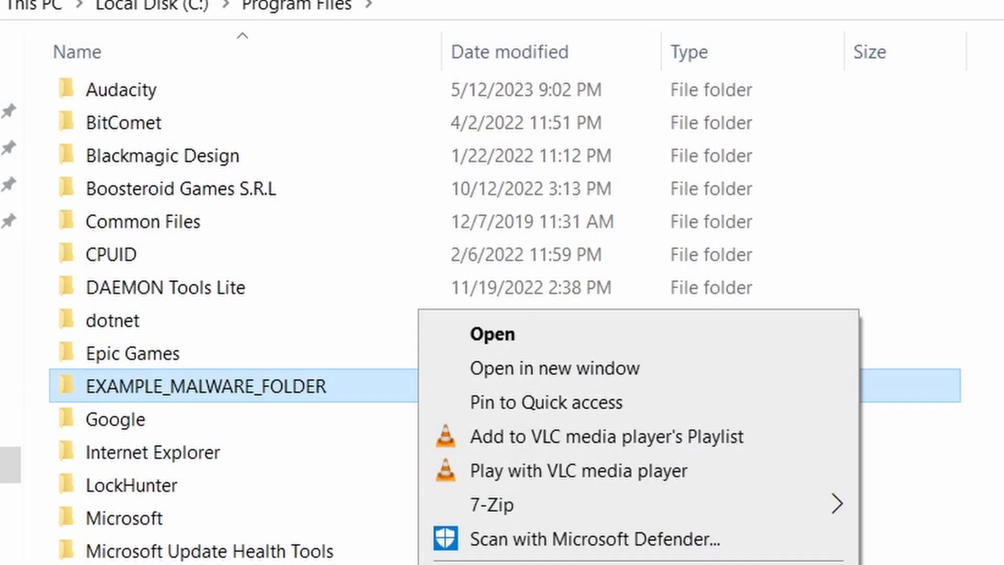
Try to delete EXAMPLE_MALWARE_FOLDER from Program Files, retrying the deletion once.
key("Delete")
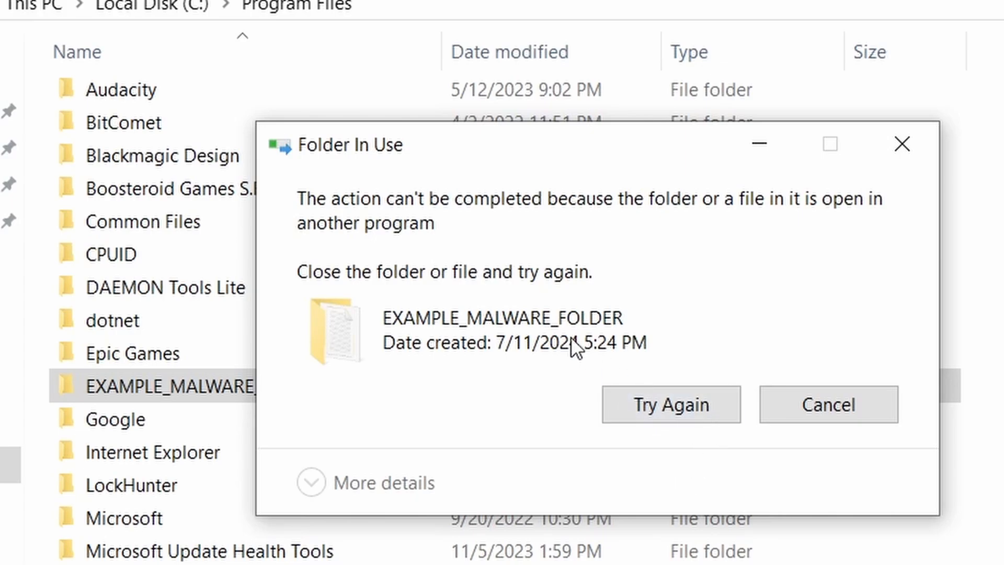
left_click(659, 410)
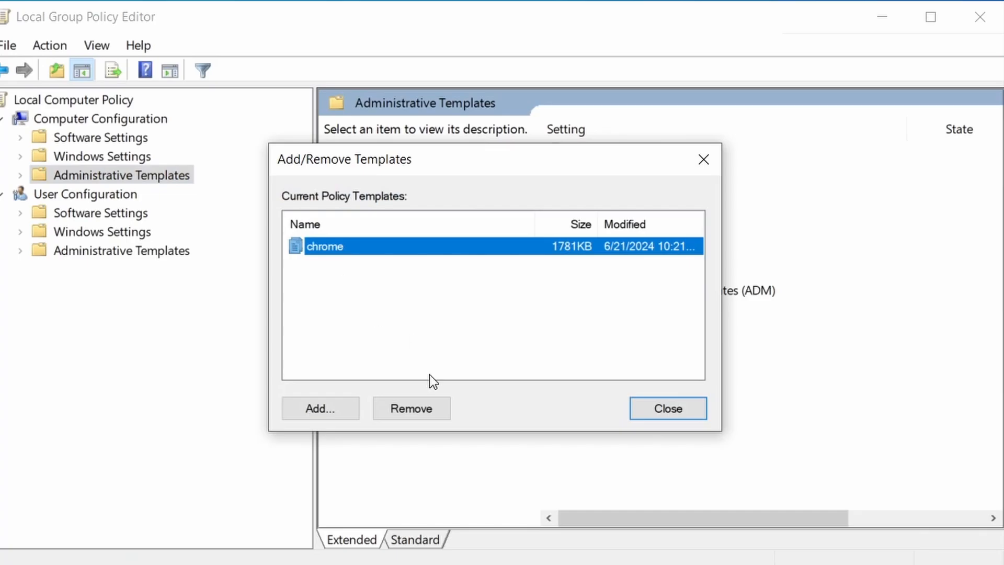
Remove the chrome policy template from the computer's Administrative Templates and close the template list.
left_click(421, 409)
left_click(695, 405)
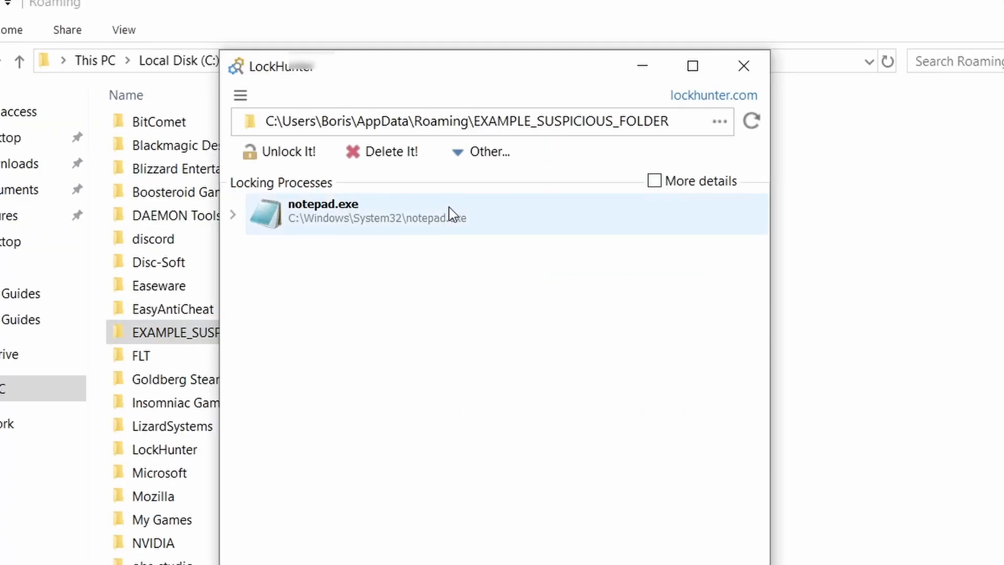
Delete the locked EXAMPLE_SUSPICIOUS_FOLDER in AppData\Roaming with LockHunter.
left_click(409, 157)
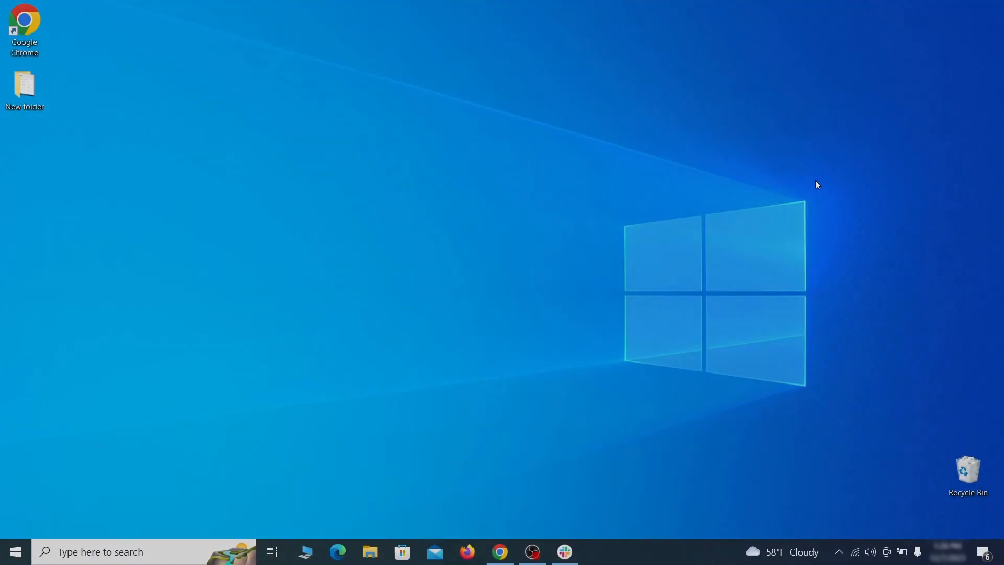
Open the Apps & features settings and sort the installed apps by install date.
key("super")
type("apps & ")
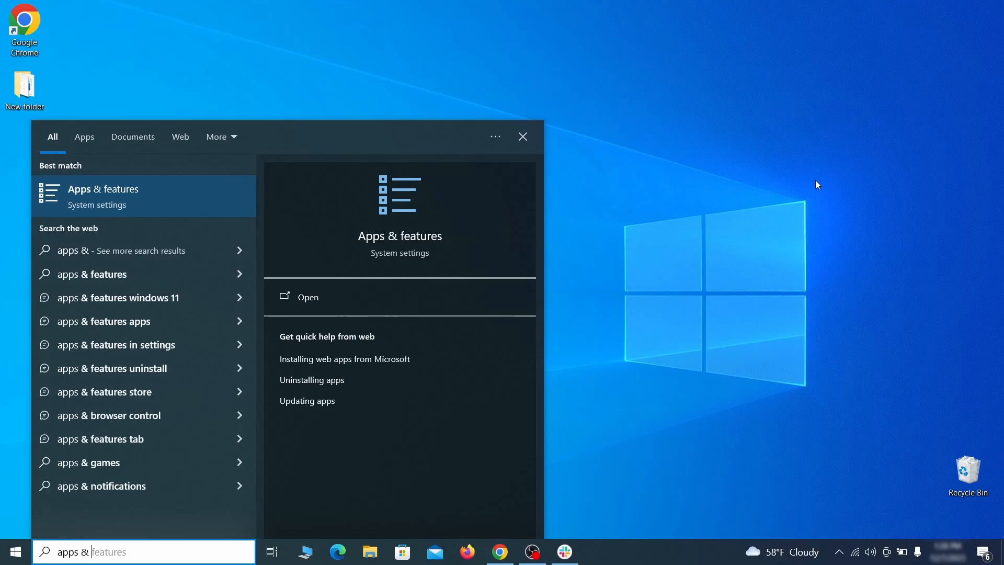
type("features")
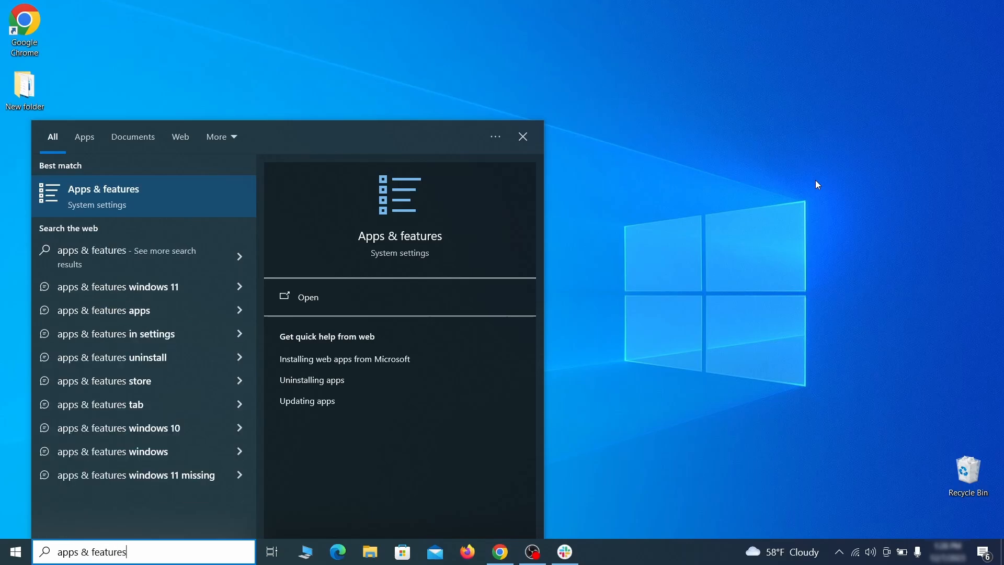
key("Return")
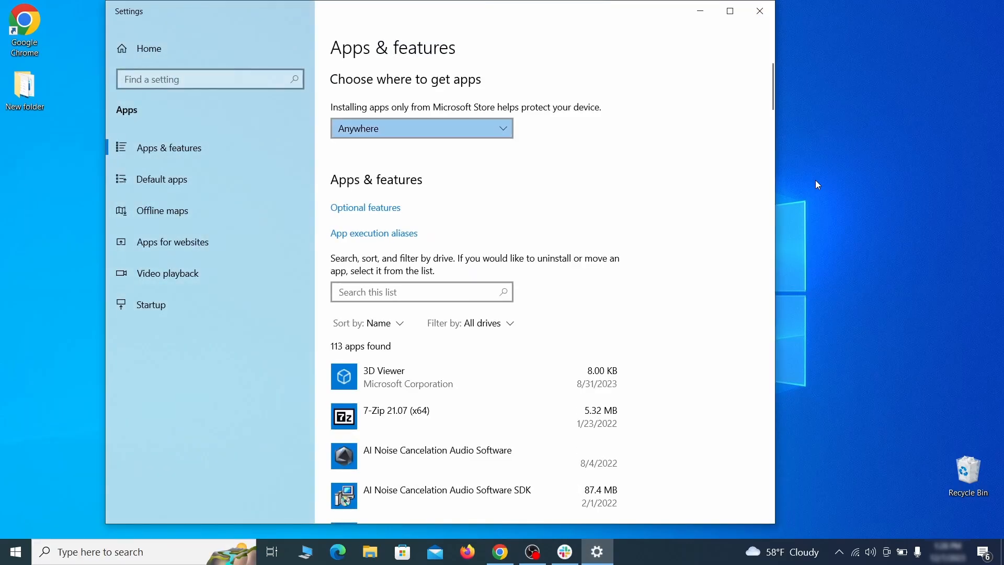
left_click(392, 324)
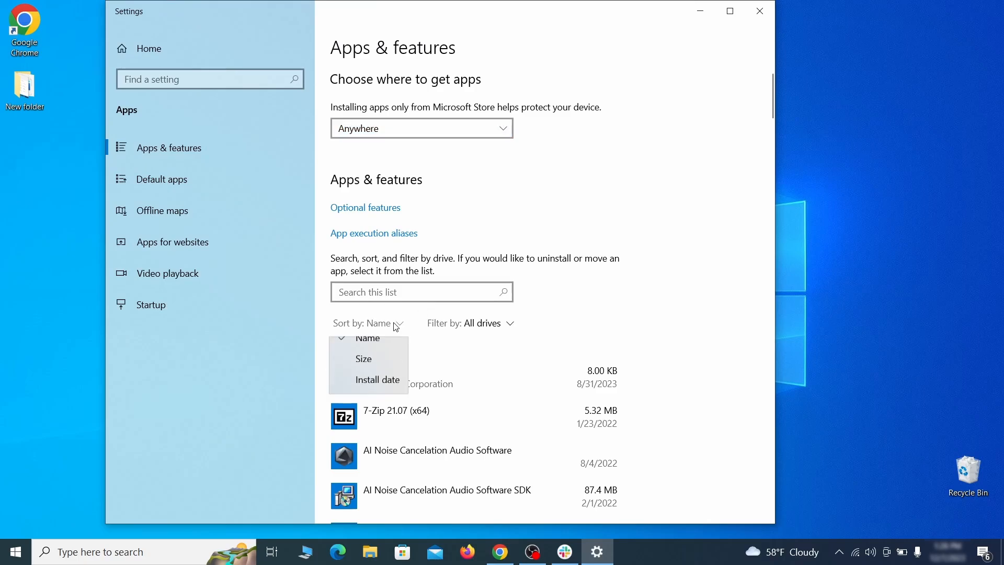
left_click(385, 393)
scroll(537, 349, "down", 2)
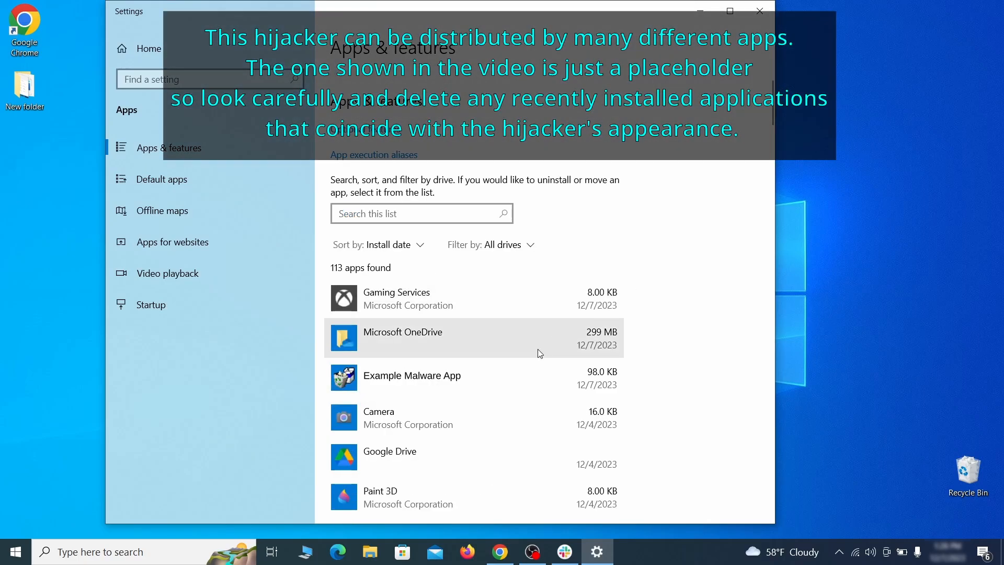
Uninstall Example Malware App and close Settings.
left_click(513, 375)
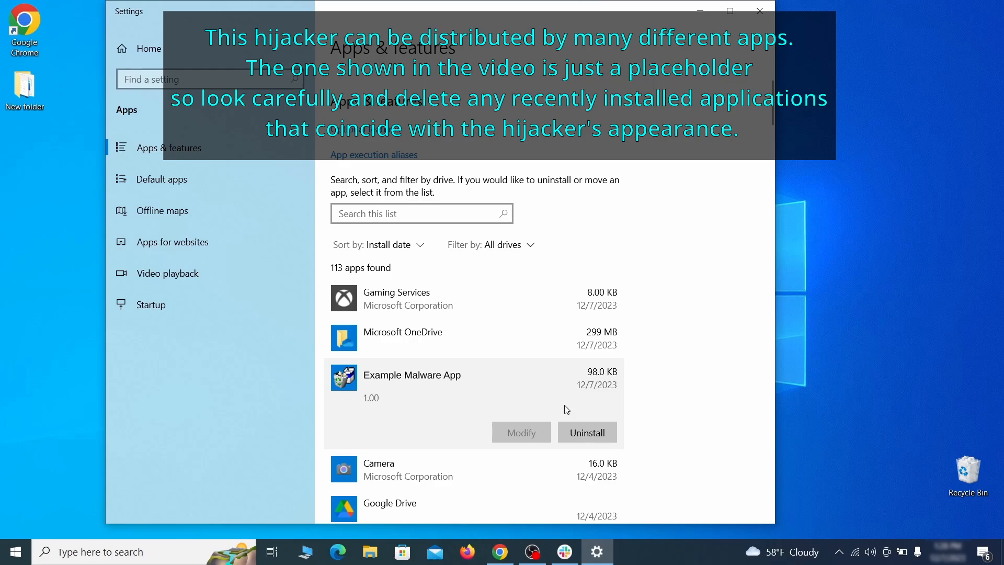
left_click(598, 429)
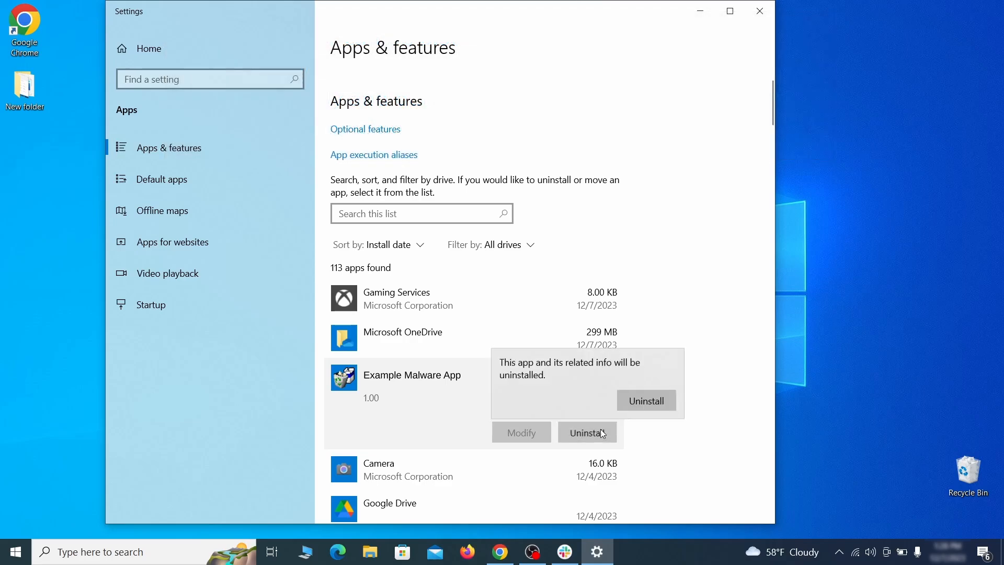
left_click(664, 400)
left_click(594, 398)
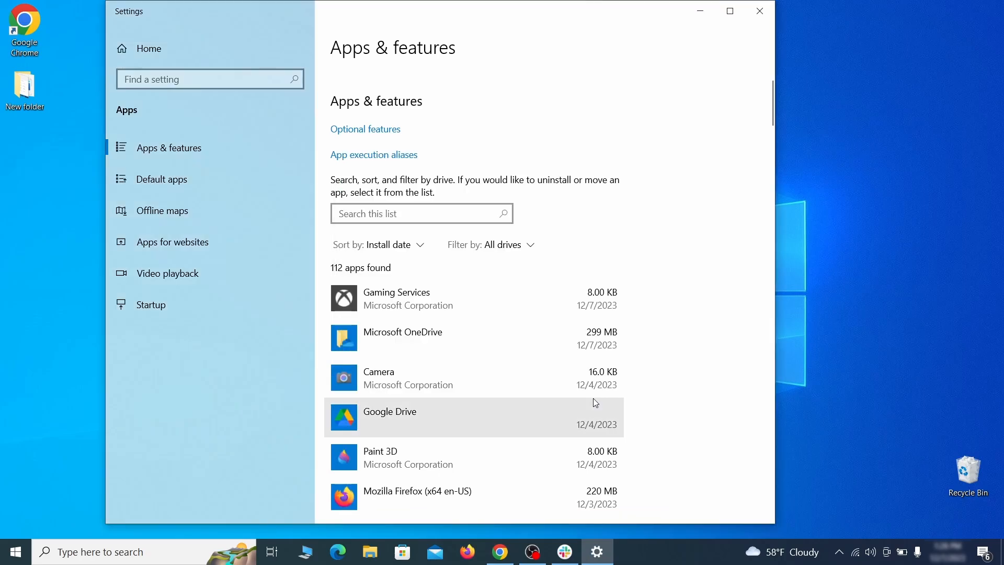
left_click(771, 18)
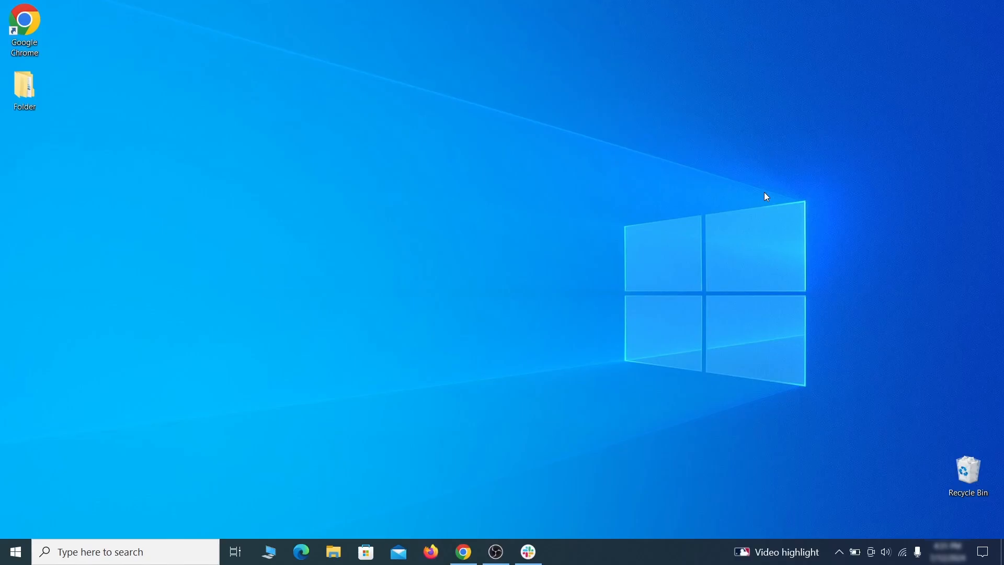
Set File Explorer Options to show hidden files, folders, and drives, and apply the change.
left_click(21, 549)
type("folder options")
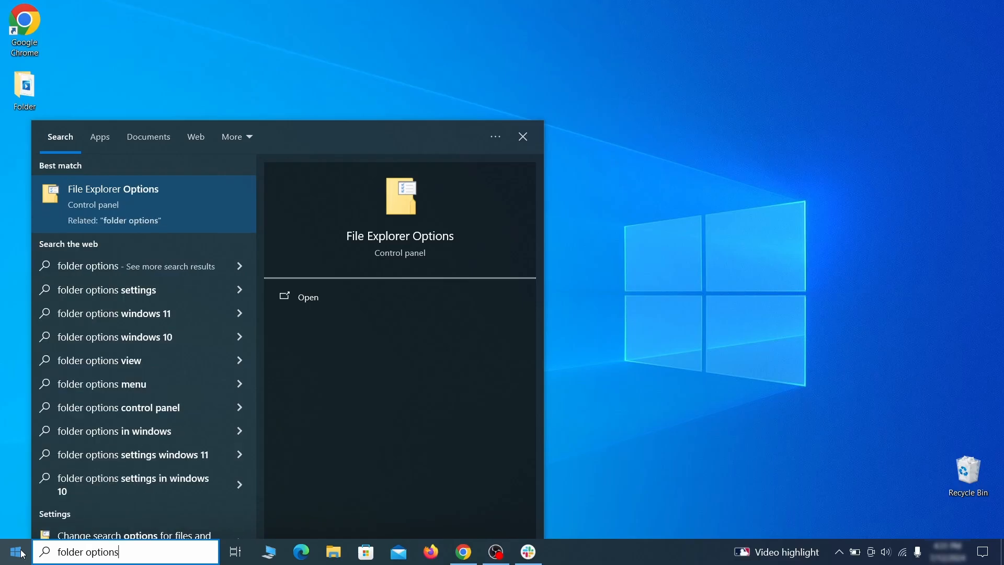
key("Return")
left_click(197, 126)
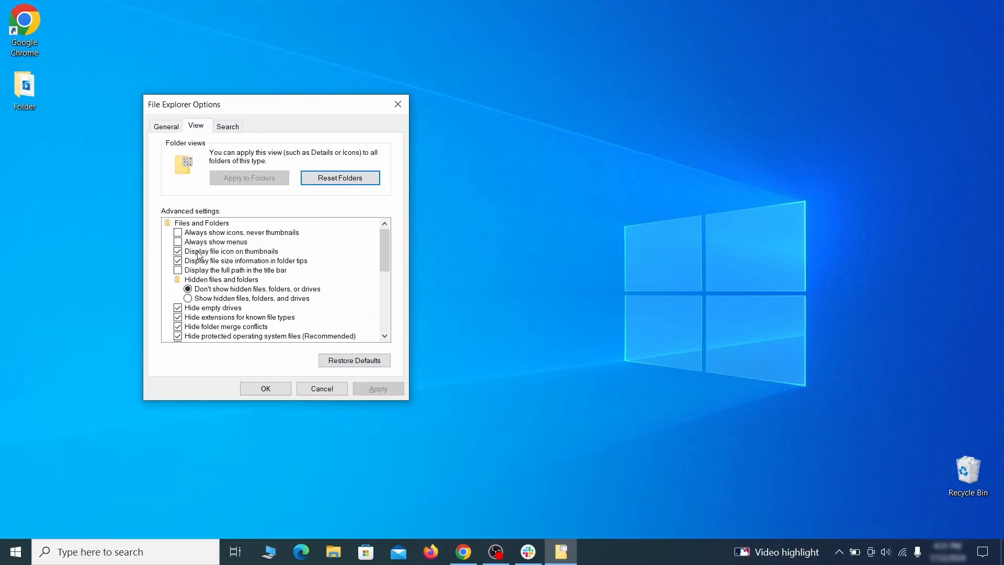
left_click(188, 298)
left_click(378, 388)
left_click(265, 389)
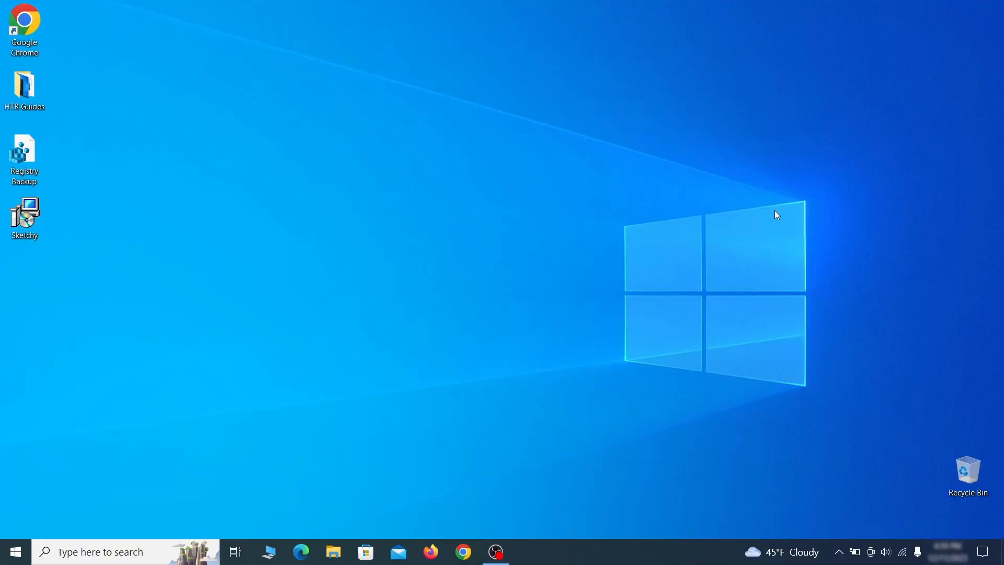
Open Task Scheduler and display the tasks in the Task Scheduler Library.
key("super")
type("task sched")
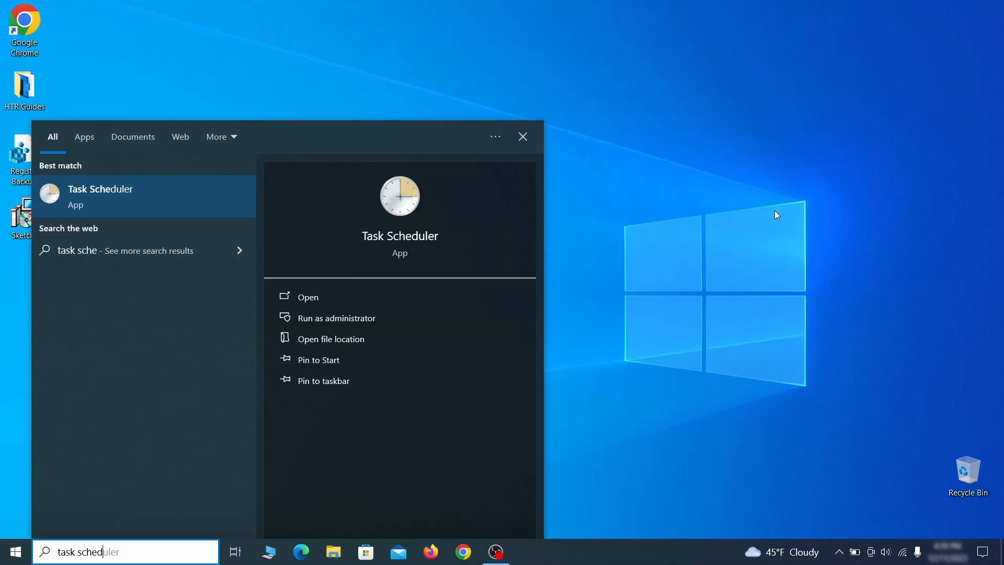
type("uler")
key("Return")
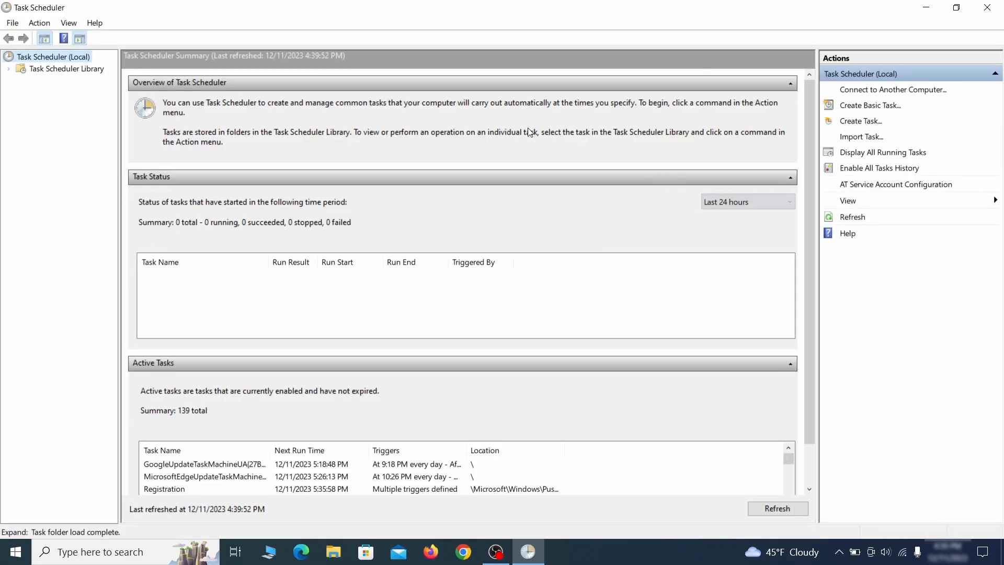
left_click(79, 69)
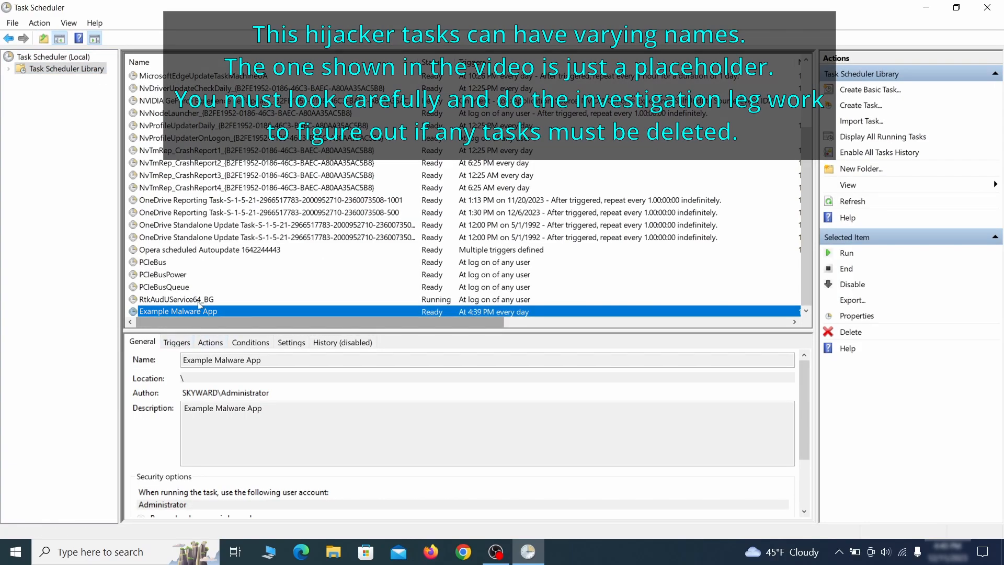
Examine the triggers and actions in the properties of the Example Malware App task.
right_click(288, 312)
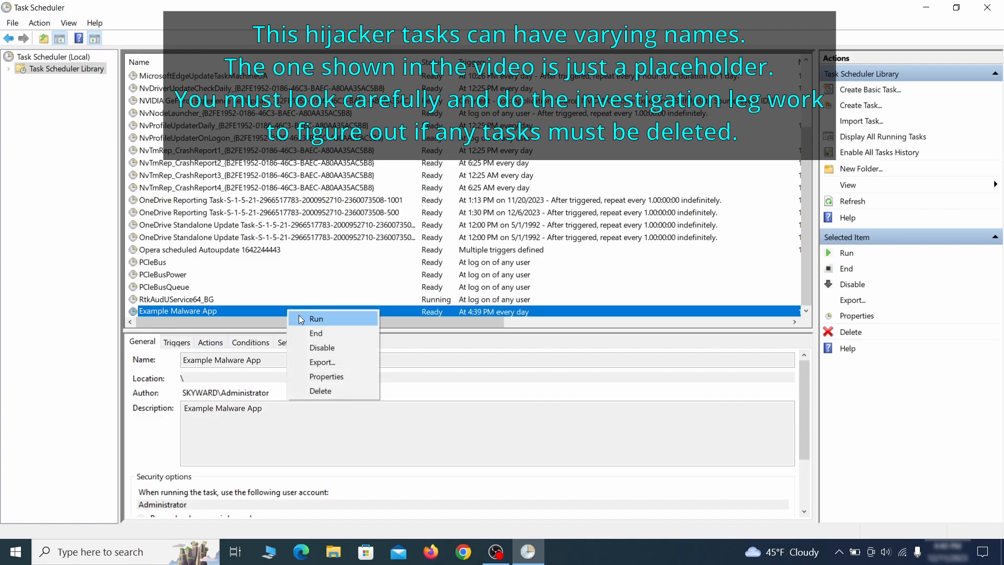
left_click(331, 381)
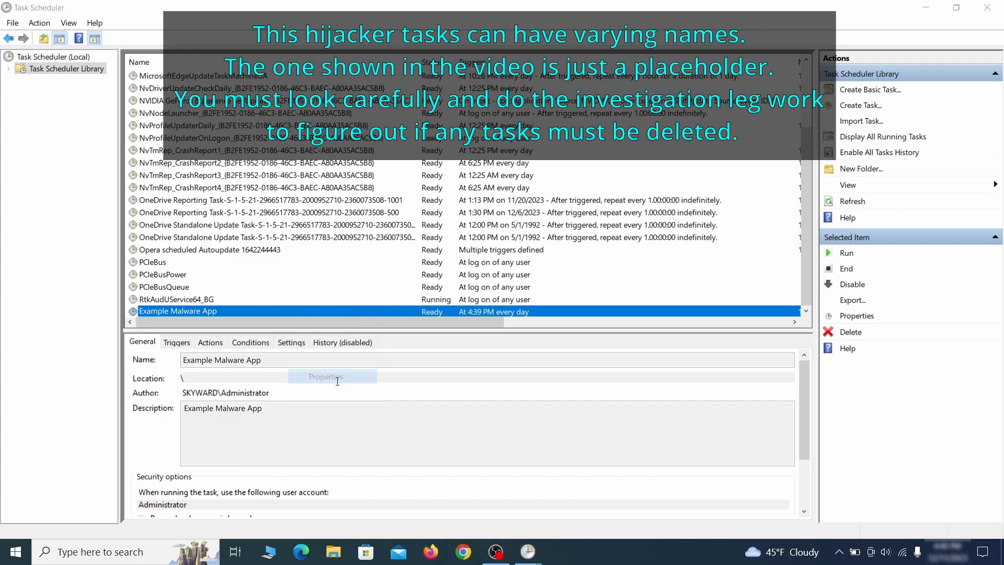
left_click(115, 85)
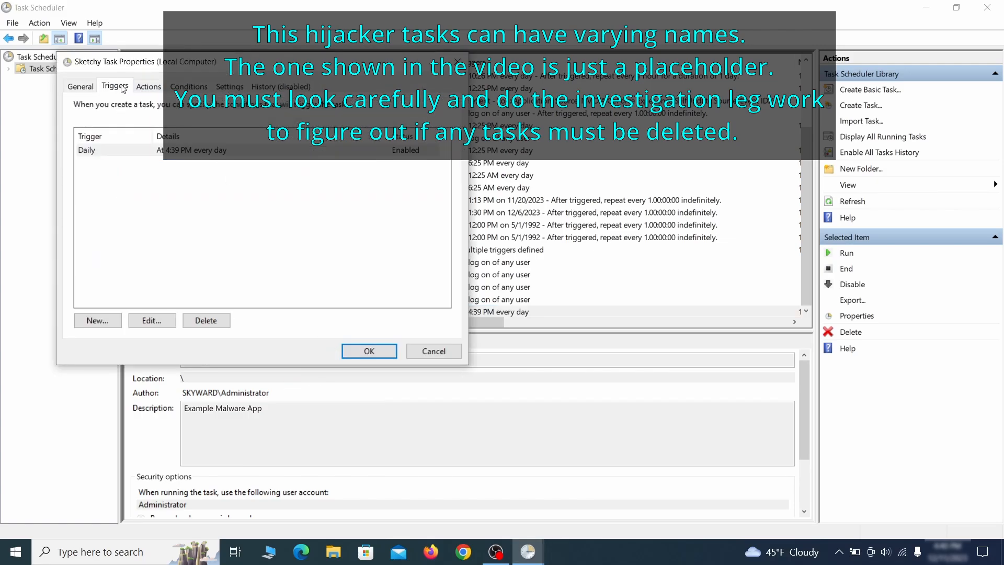
left_click(149, 86)
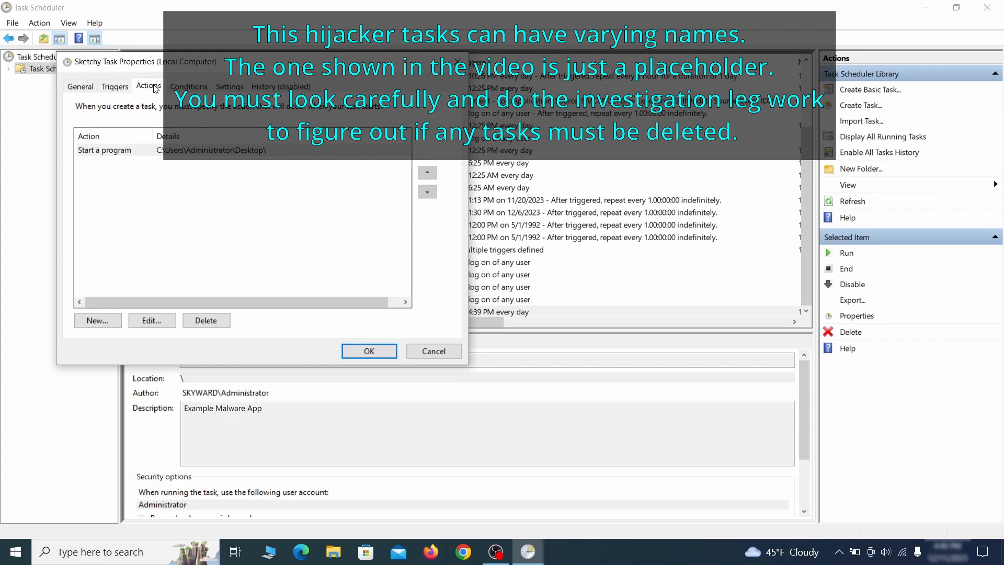
key("Escape")
Delete the Example Malware App task from the Task Scheduler Library.
right_click(322, 310)
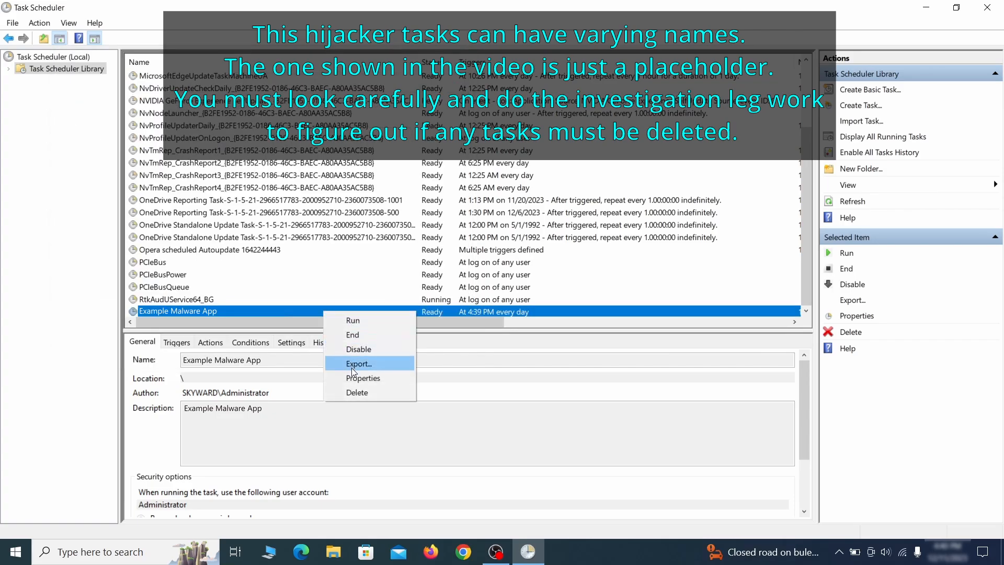
left_click(357, 392)
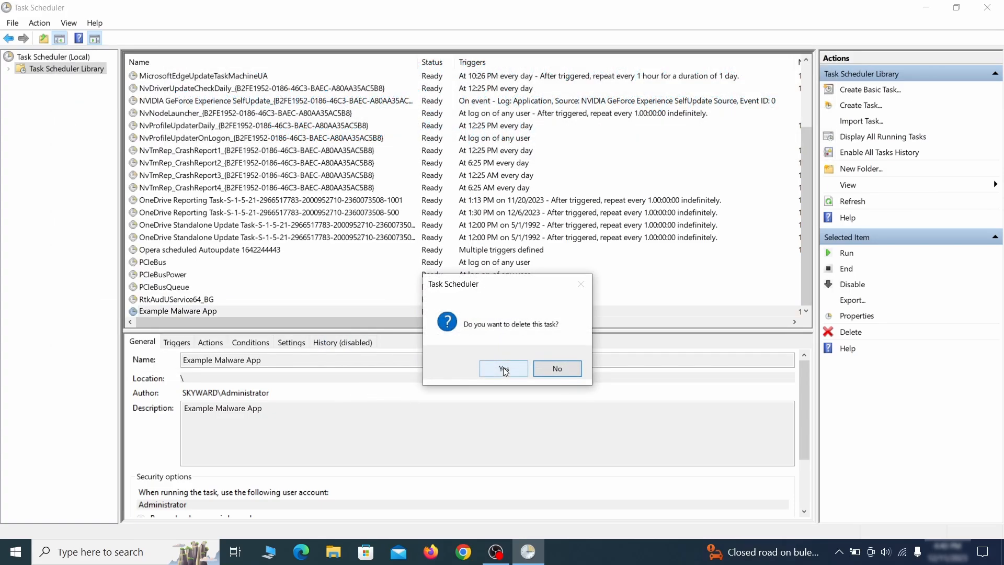
left_click(503, 368)
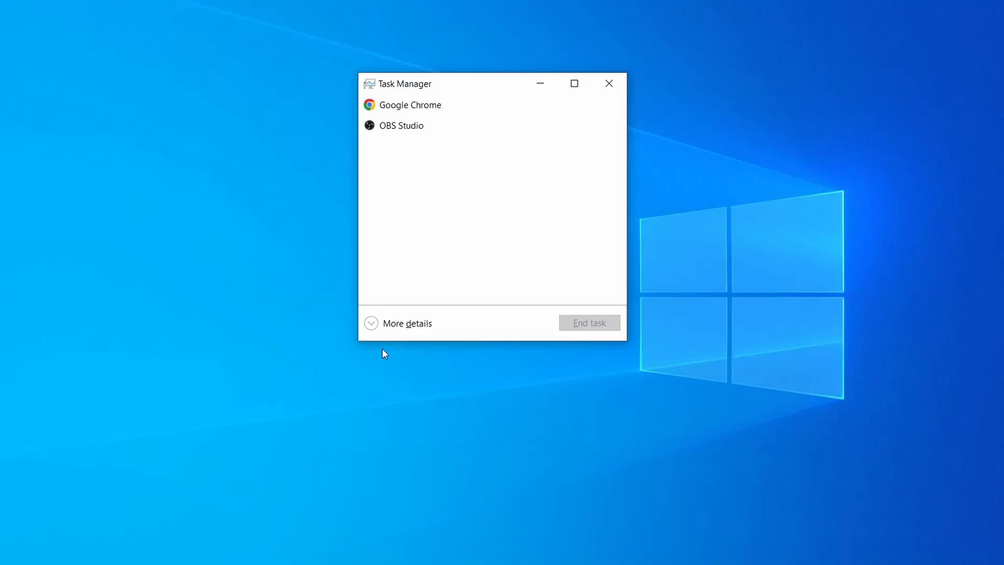
Expand Task Manager to the full process list and sort it by CPU, then by memory usage.
left_click(372, 324)
left_click(493, 119)
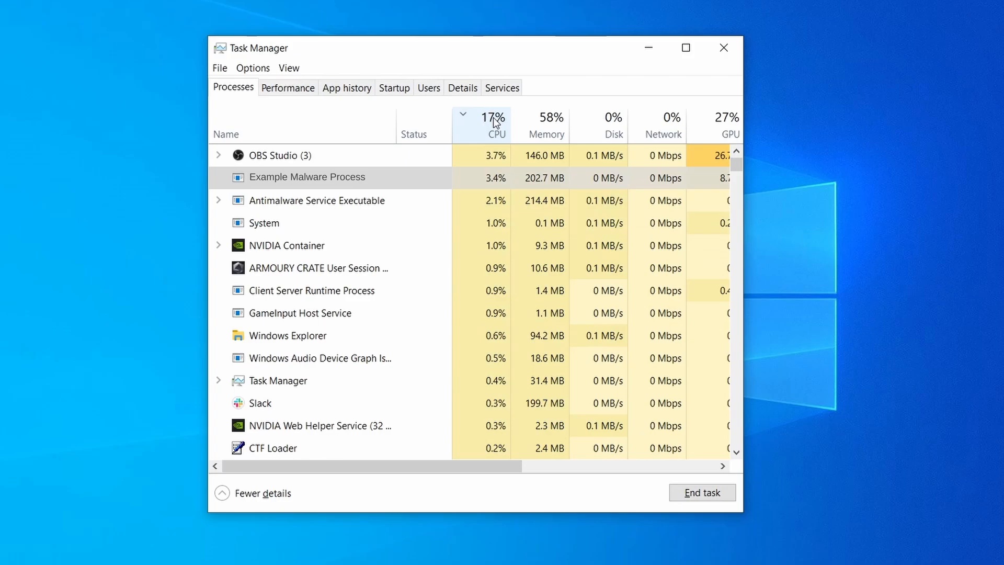
left_click(544, 123)
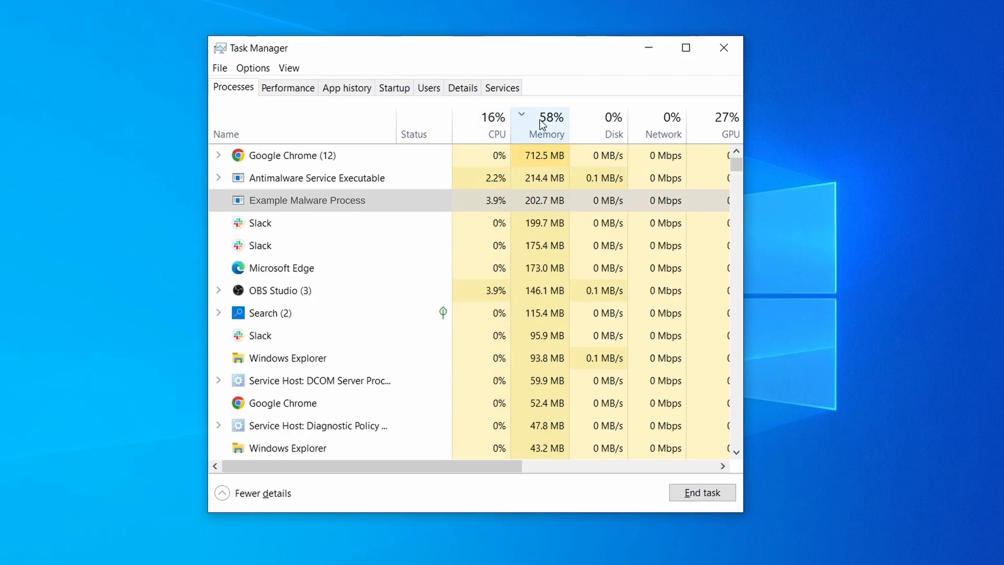
Open the file location of Example Malware Process and delete all files in that folder.
right_click(479, 200)
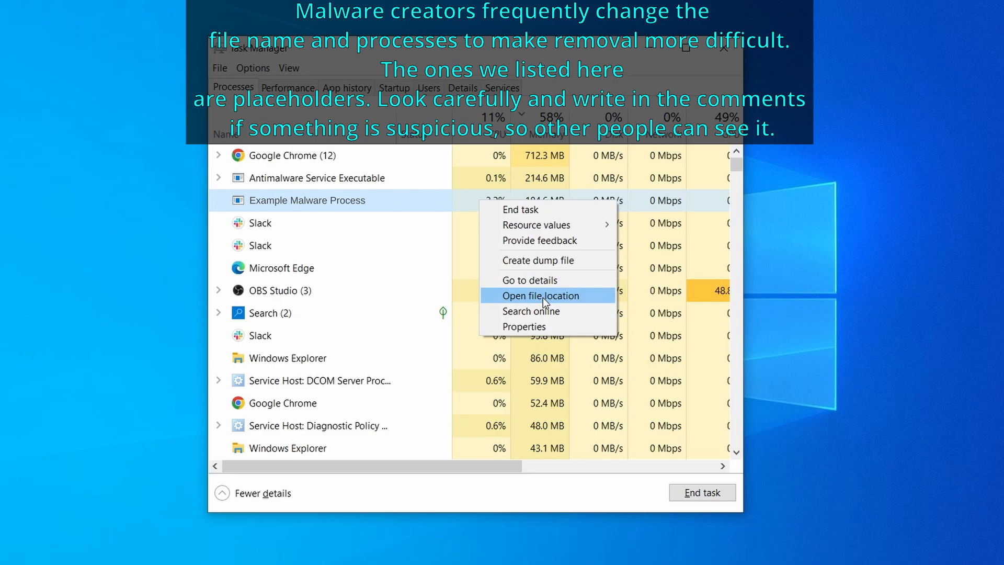
left_click(542, 295)
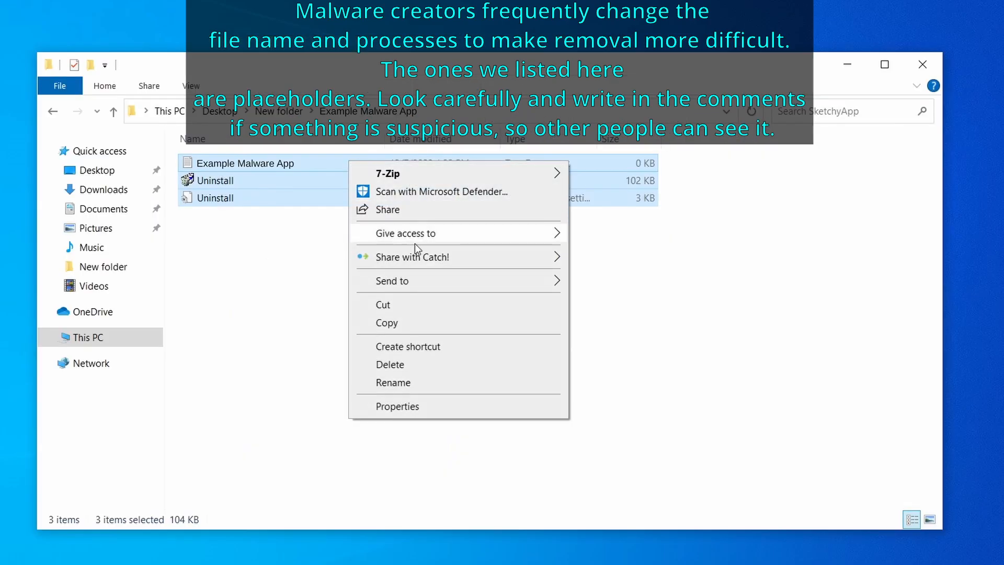
left_click(433, 362)
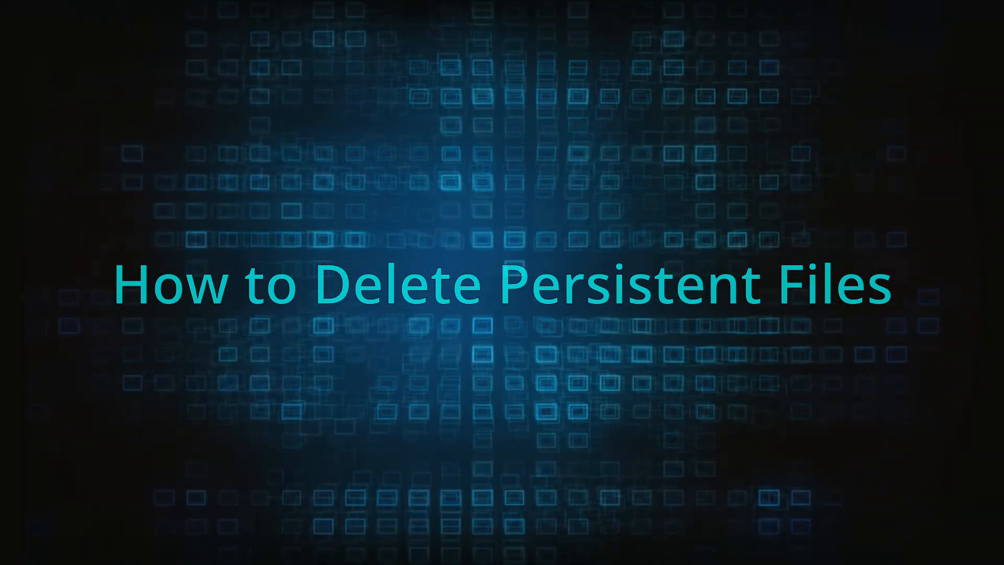
Try to delete EXAMPLE_MALWARE_FOLDER from Program Files.
right_click(425, 240)
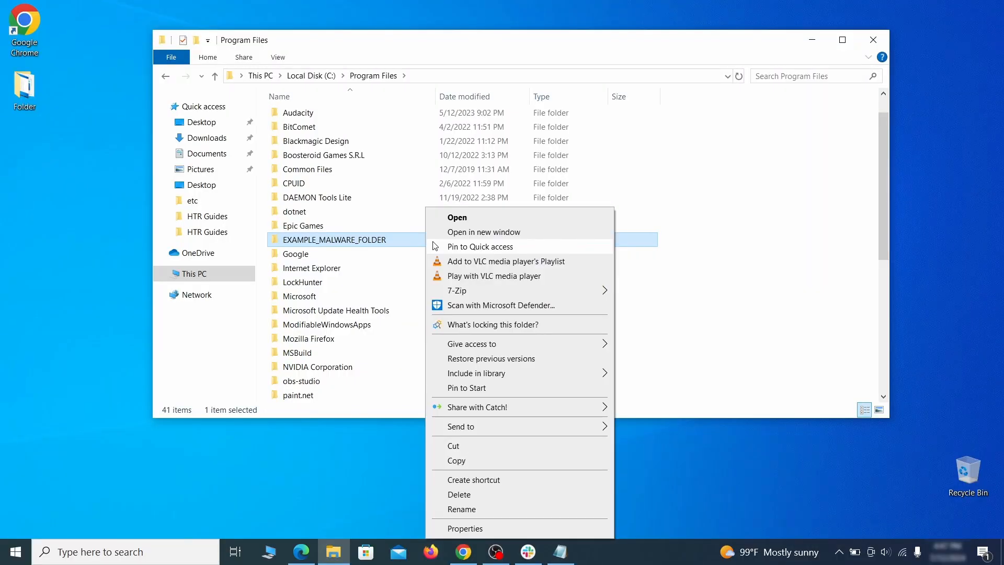
left_click(479, 494)
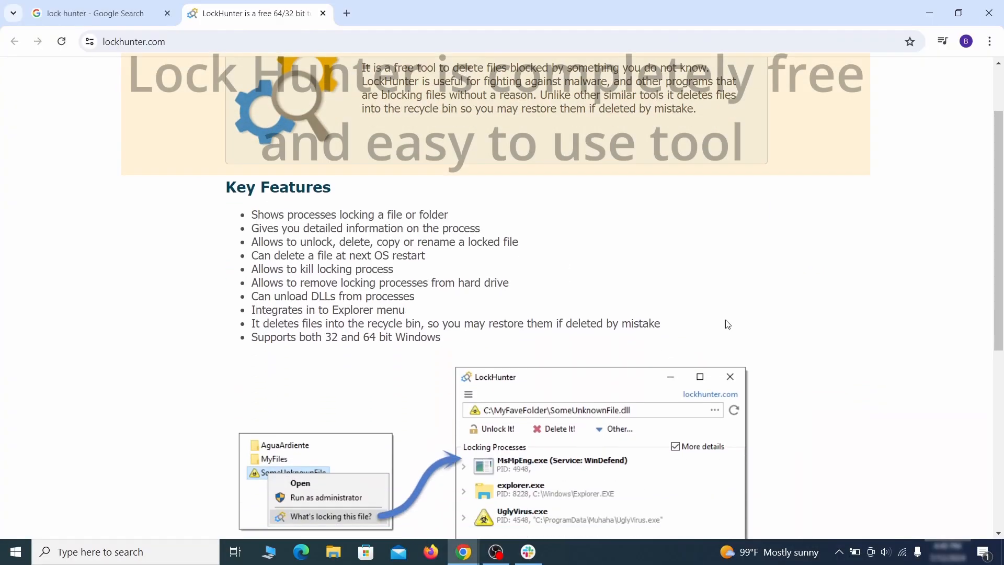
Download LockHunter from lockhunter.com and install it.
scroll(727, 324, "down", 5)
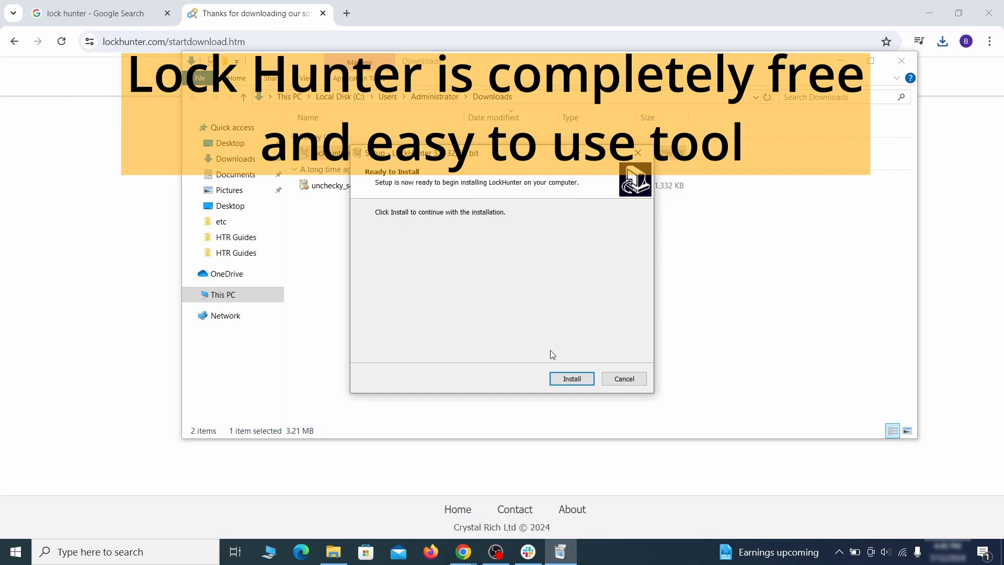
left_click(571, 378)
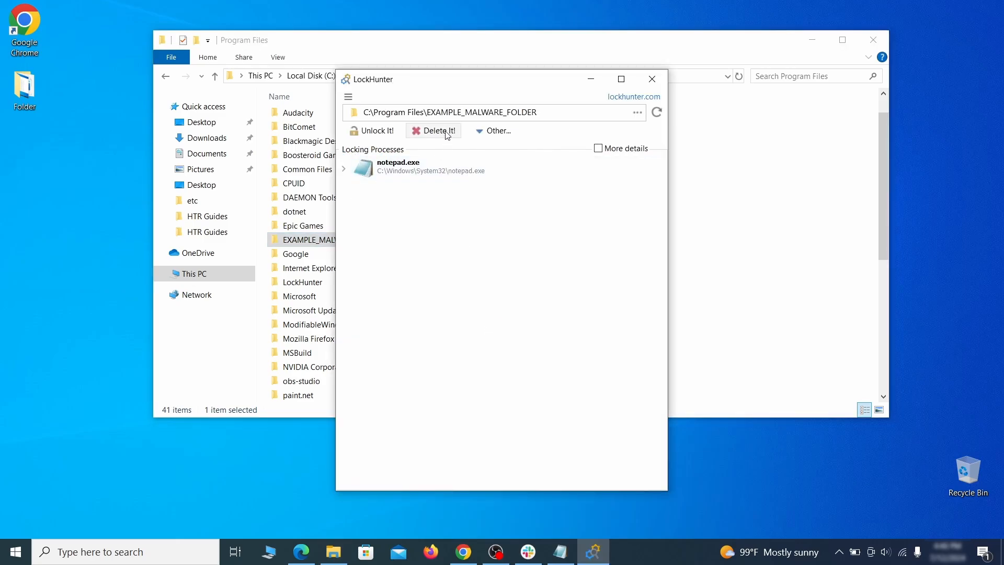
Delete the locked EXAMPLE_MALWARE_FOLDER with LockHunter, accept the warning, and close LockHunter.
left_click(447, 133)
left_click(552, 330)
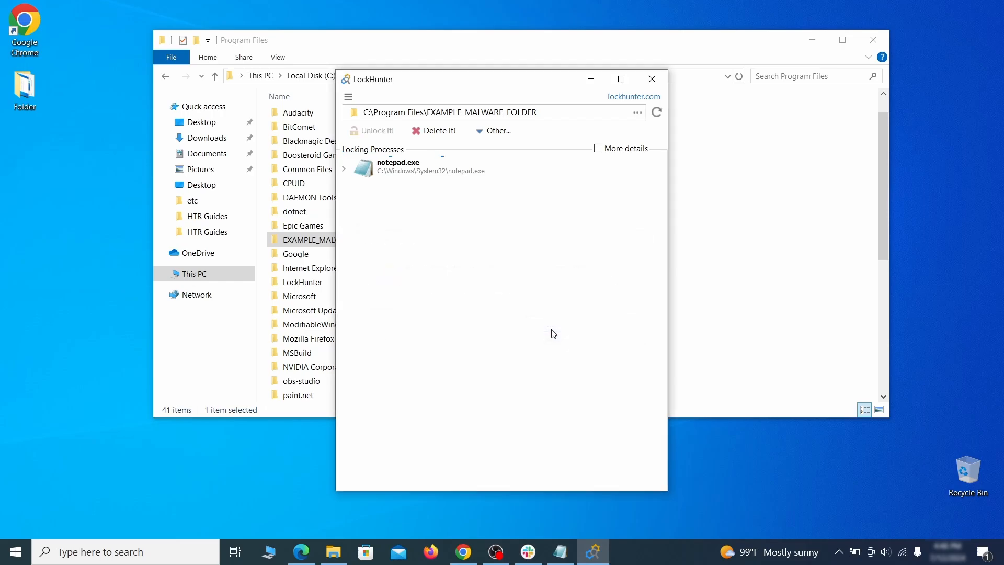
left_click(651, 80)
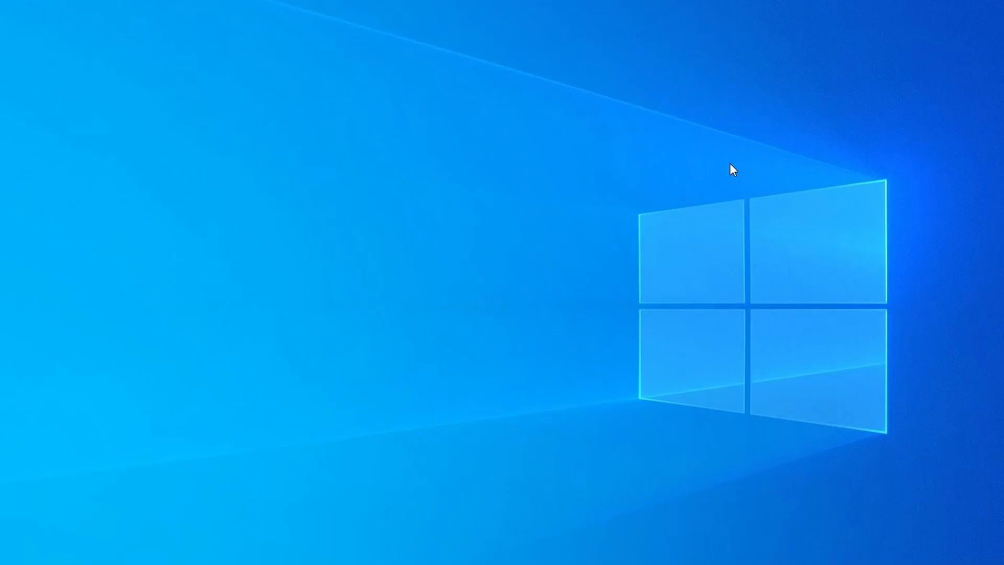
Open Task Manager and review the running processes sorted by CPU and then by memory usage.
key("ctrl+shift+Escape")
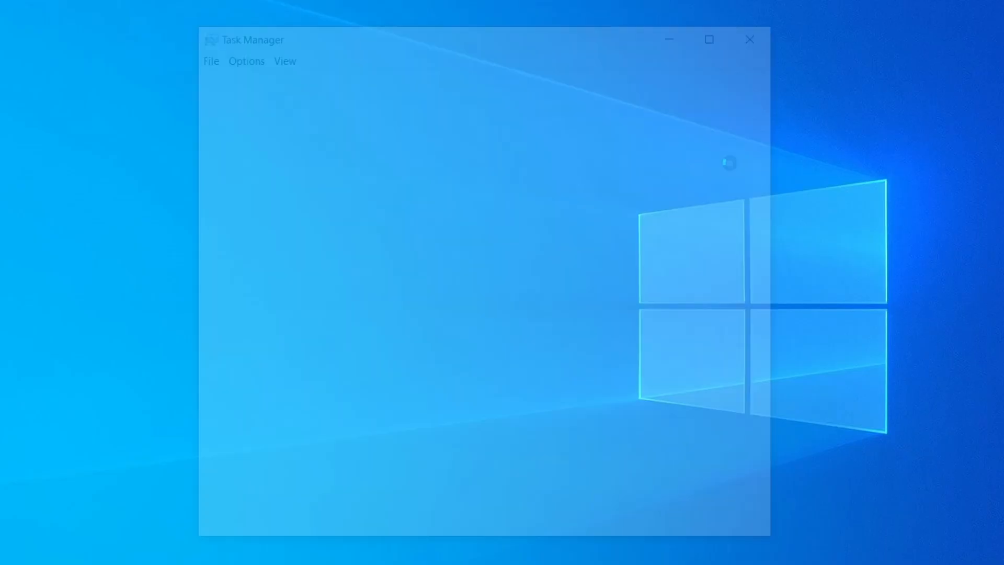
left_click(485, 123)
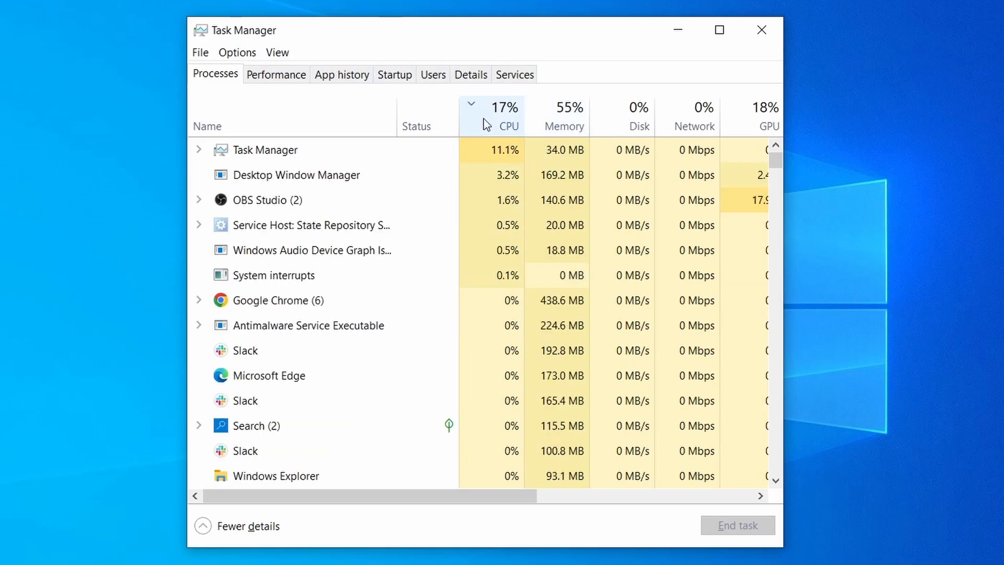
left_click(570, 113)
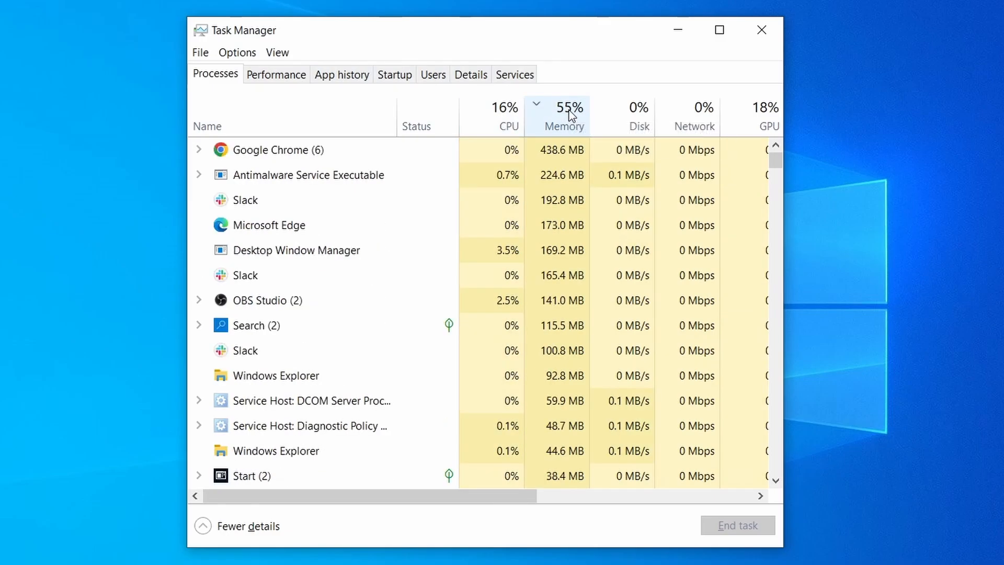
scroll(436, 353, "down", 2)
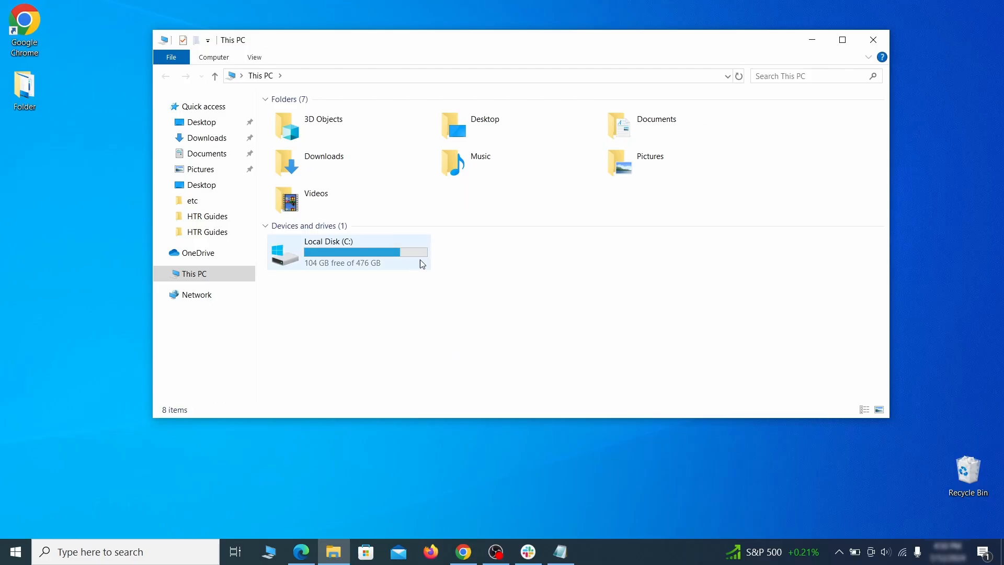
Go to the AppData\Roaming folder of the current user's profile on Local Disk (C:).
double_click(418, 259)
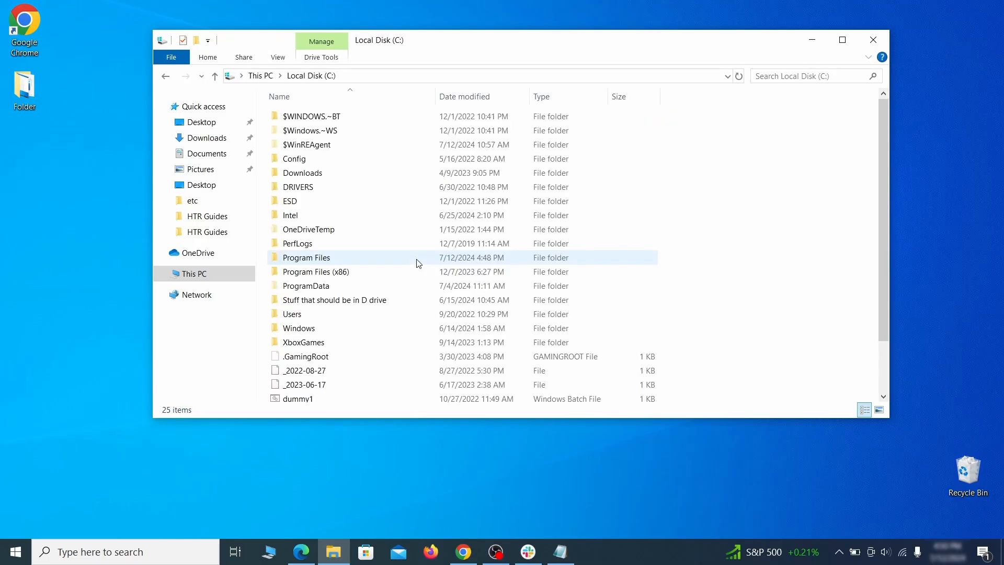
double_click(320, 316)
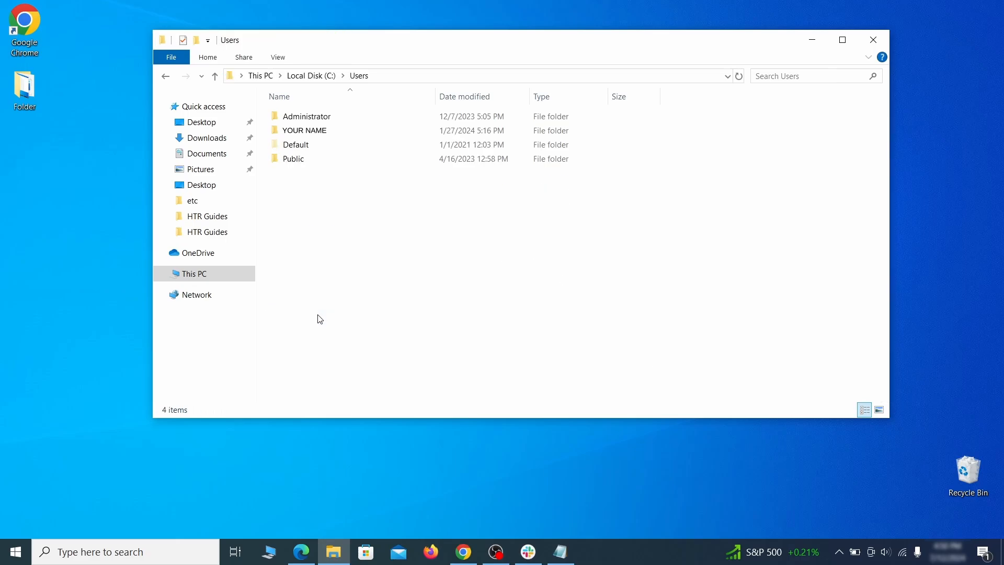
double_click(422, 136)
double_click(415, 187)
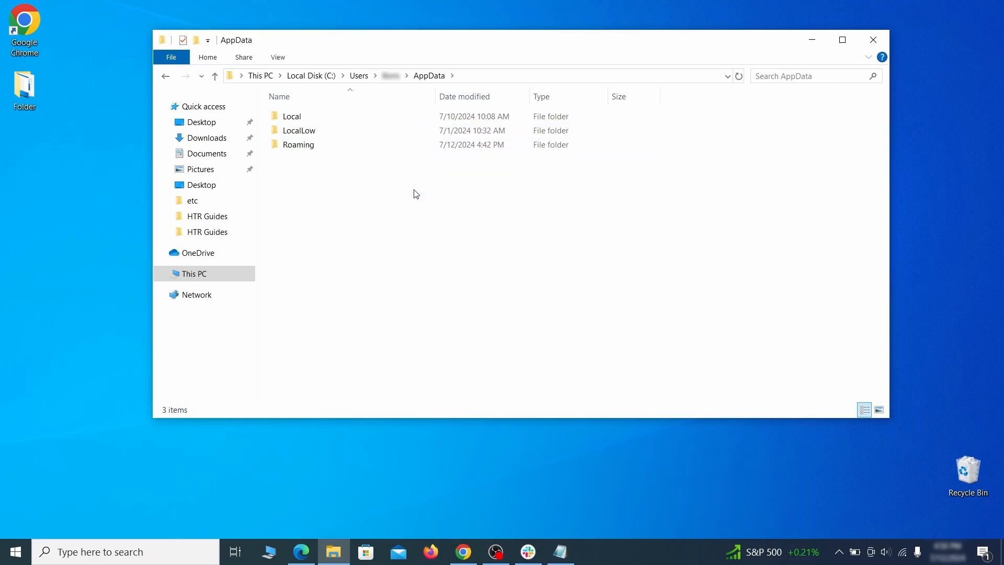
double_click(413, 145)
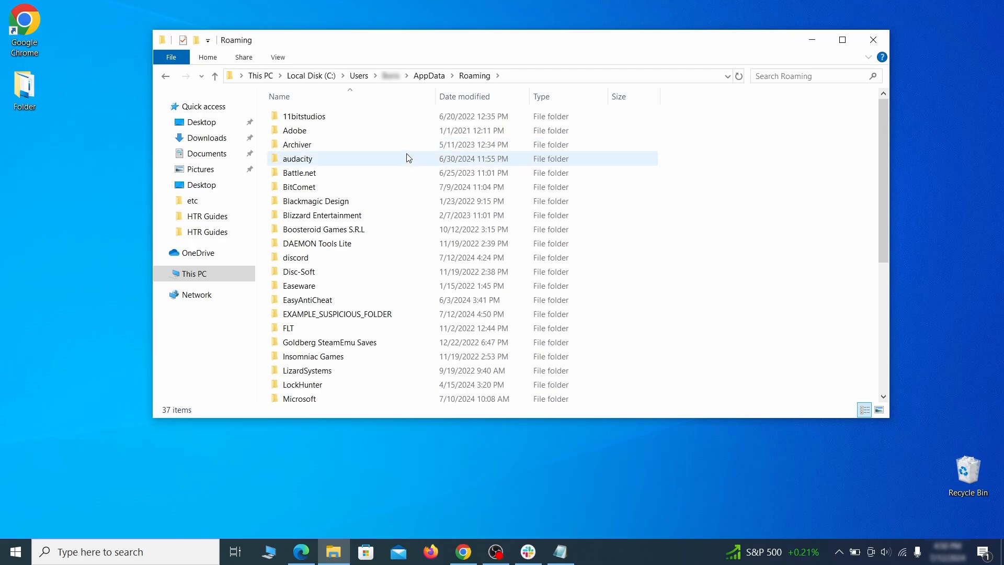
Try to delete EXAMPLE_SUSPICIOUS_FOLDER from the Roaming folder.
scroll(402, 188, "down", 1)
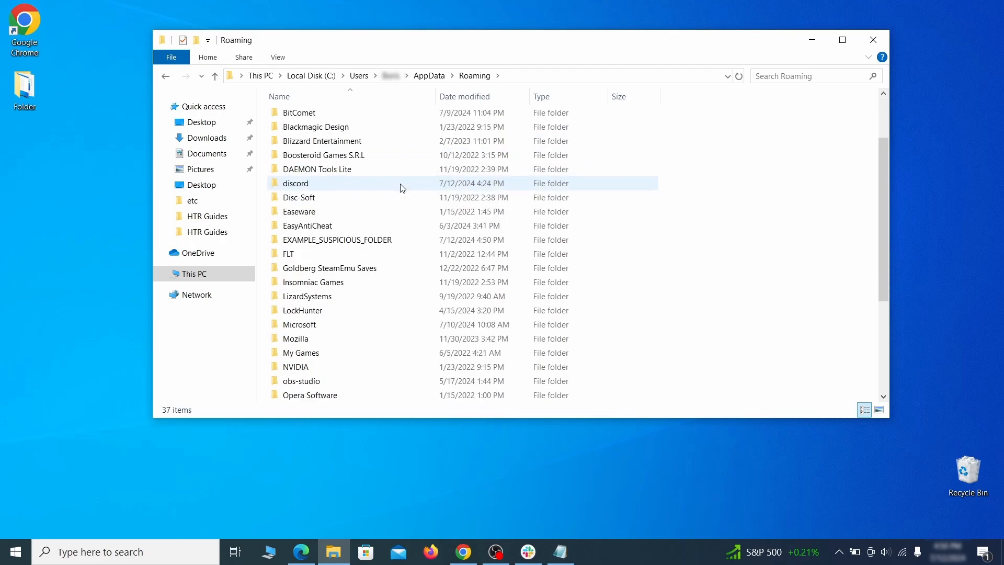
left_click(413, 243)
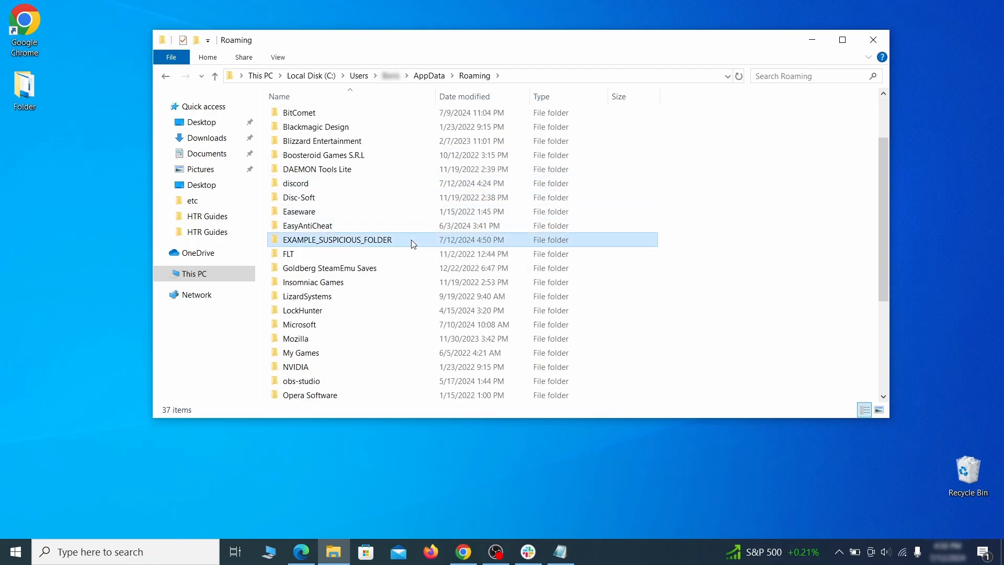
right_click(448, 242)
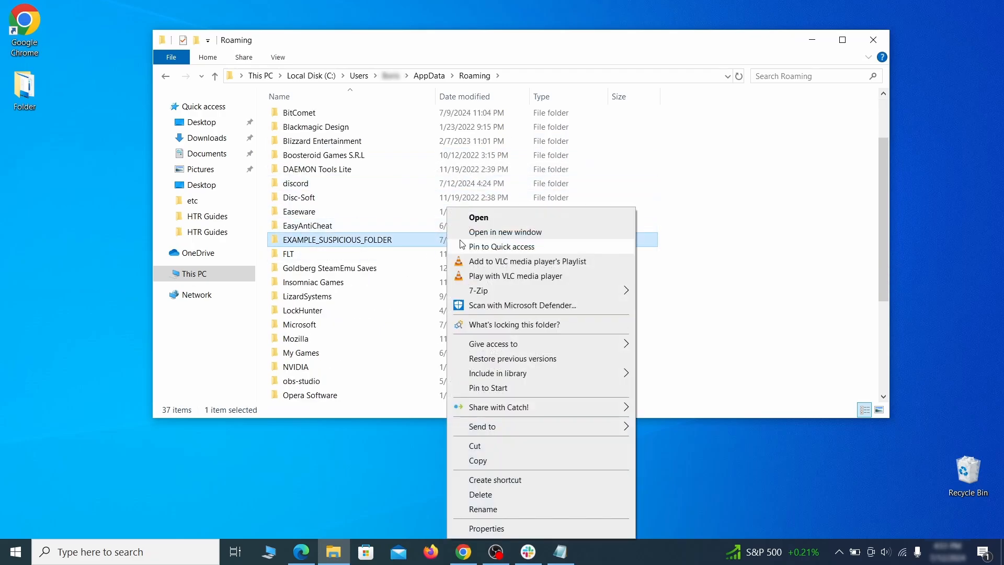
left_click(495, 495)
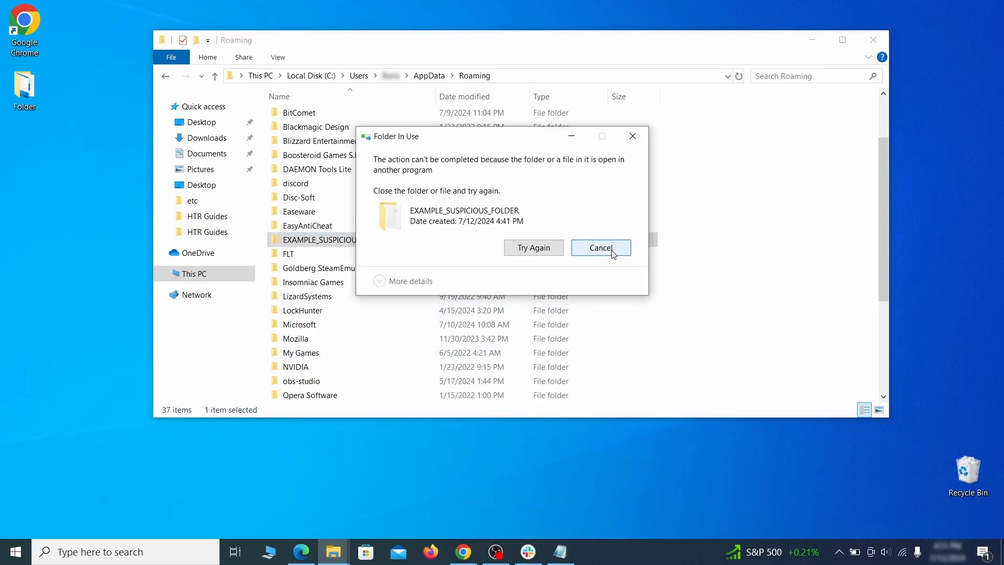
Check what is locking EXAMPLE_SUSPICIOUS_FOLDER with LockHunter and delete the folder from there.
right_click(426, 240)
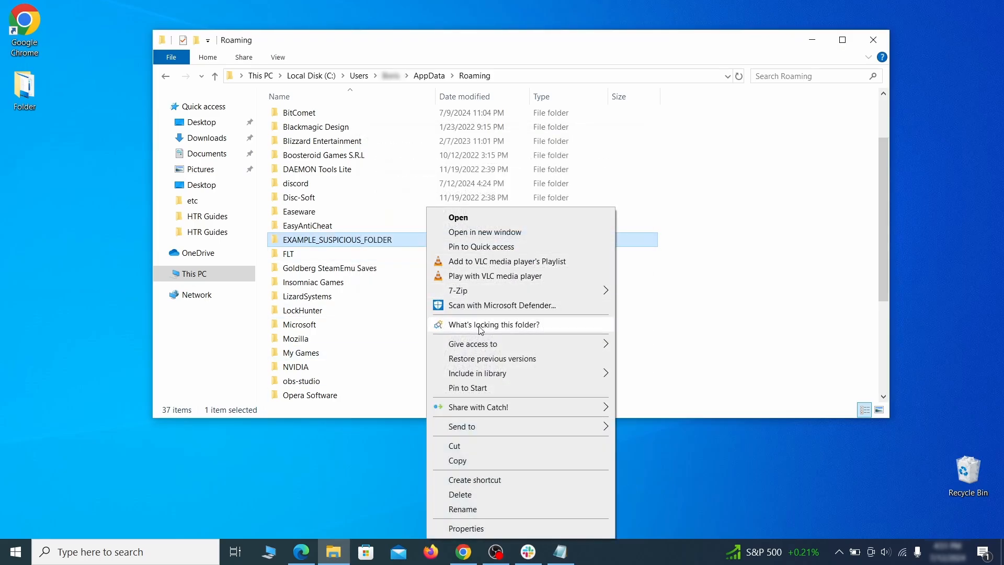
left_click(460, 322)
left_click(450, 135)
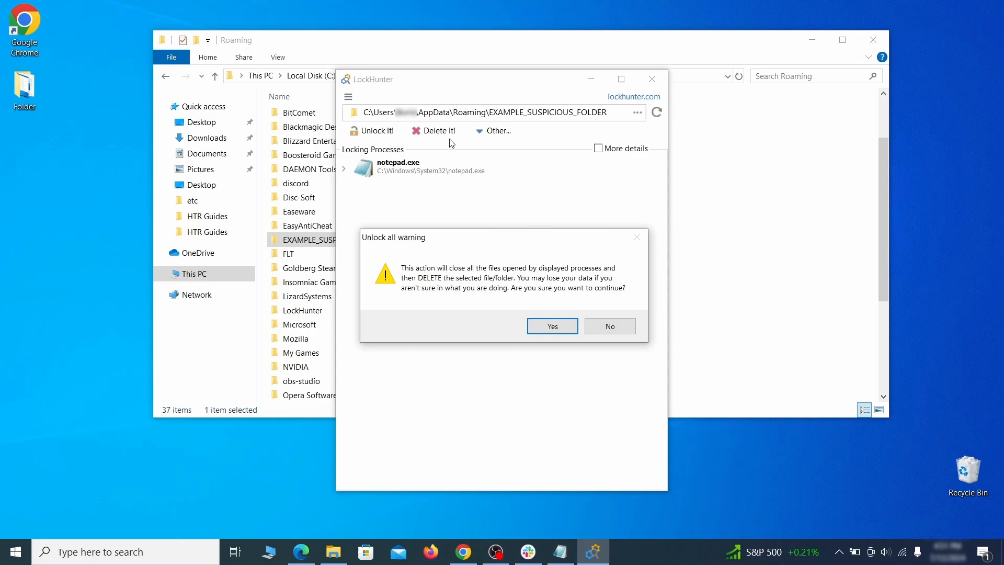
left_click(542, 327)
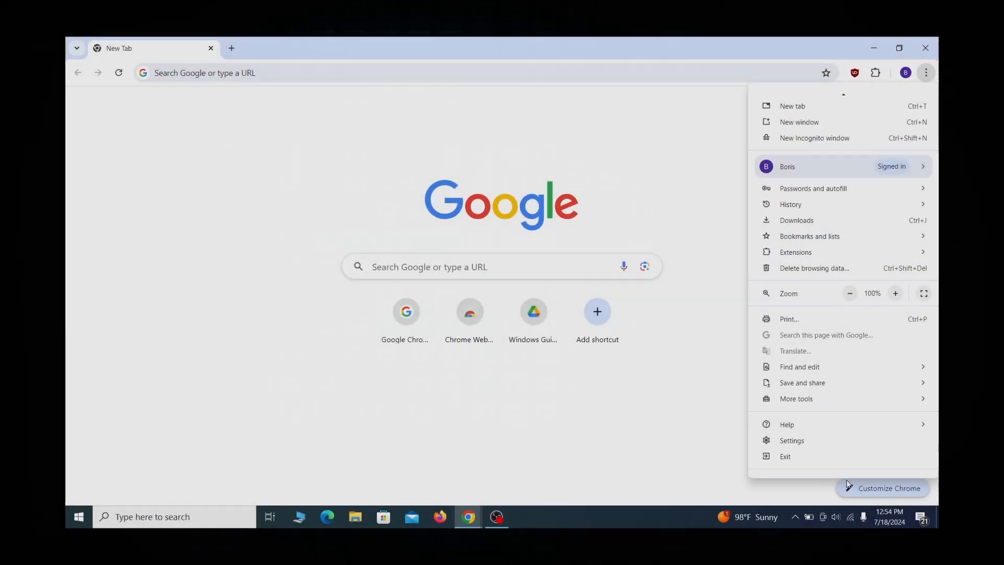
left_click(851, 464)
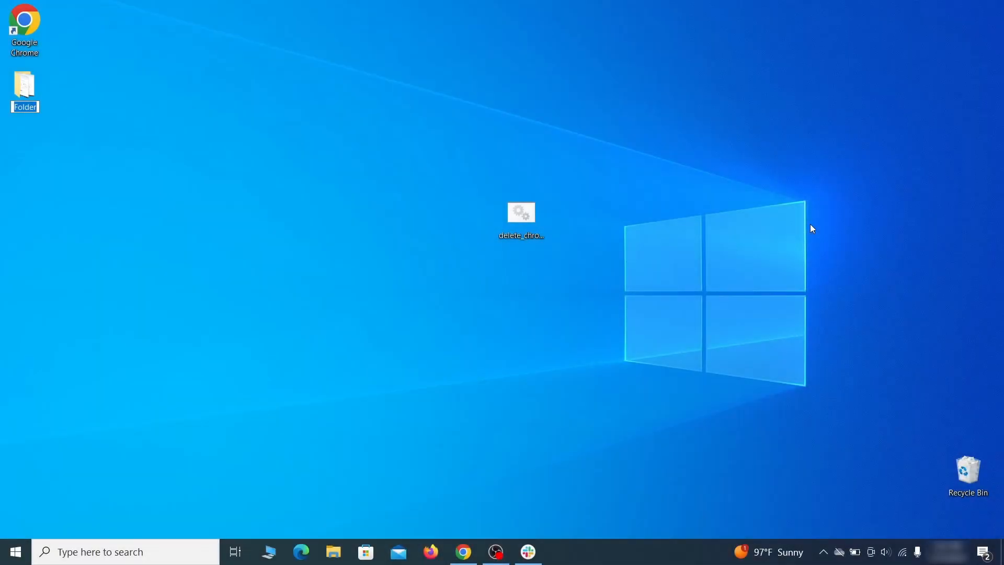
Open the Local Group Policy Editor and select Administrative Templates under Computer Configuration.
key("super")
type("edit group policy")
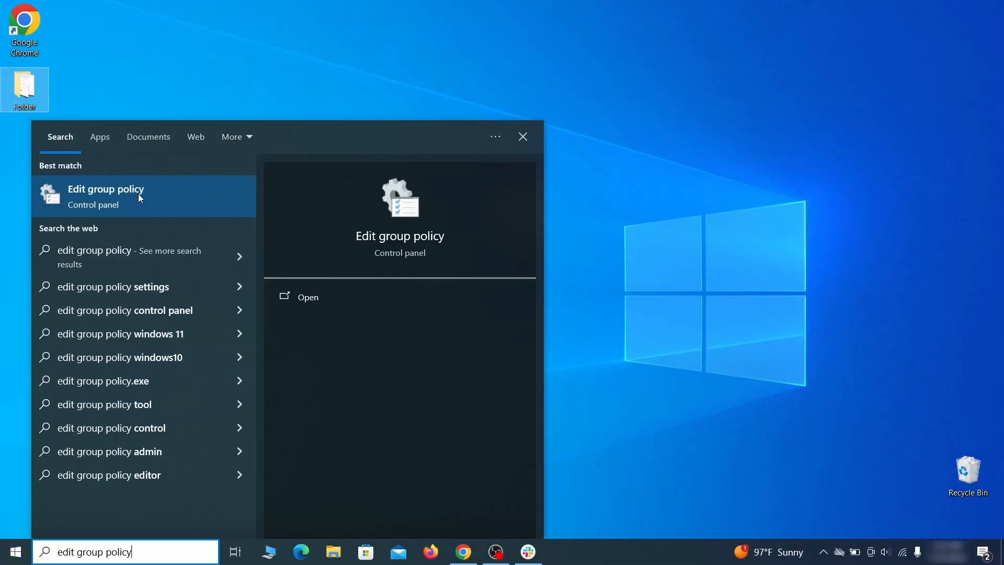
left_click(135, 194)
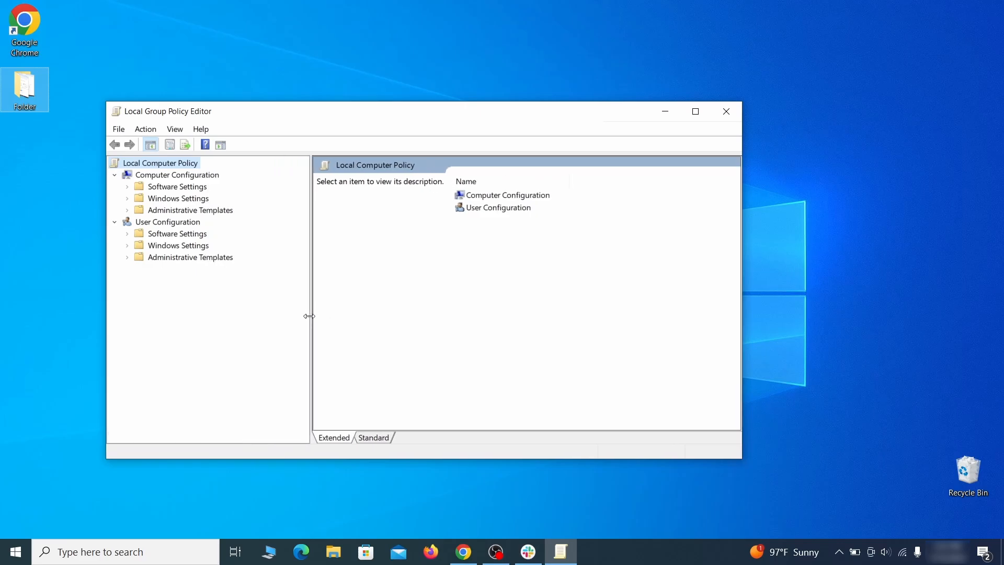
left_click(165, 176)
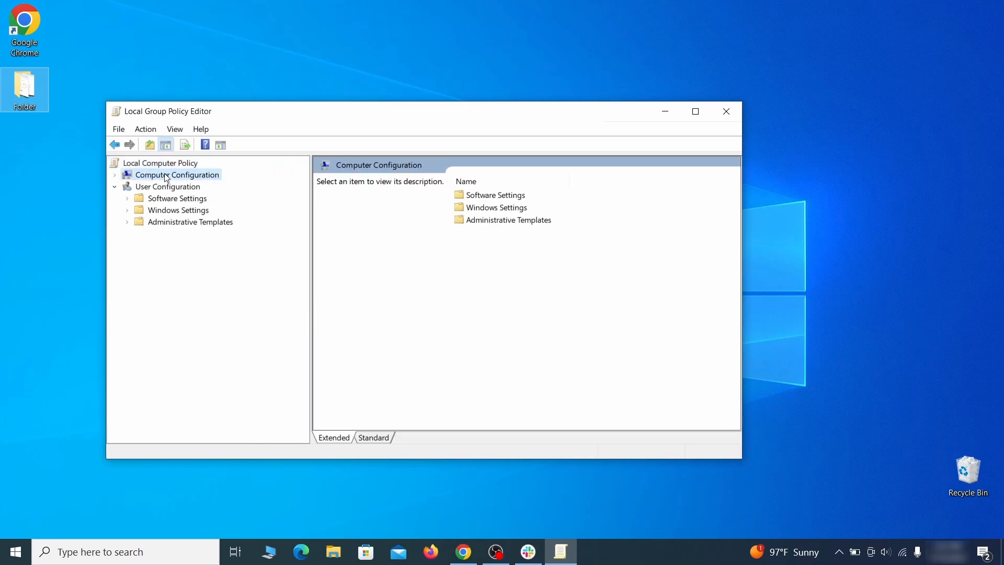
left_click(223, 211)
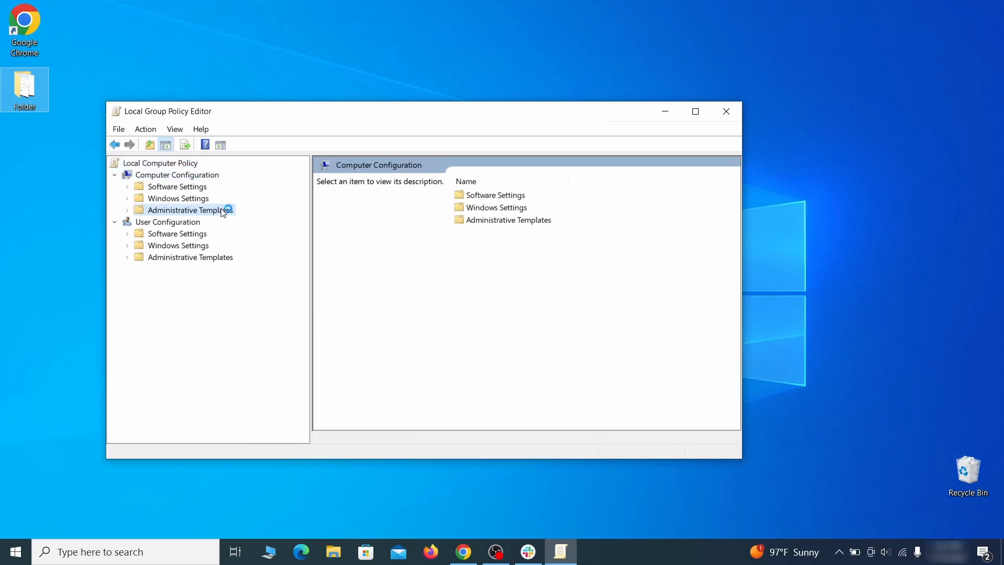
Remove the chrome policy template from the Computer Configuration Administrative Templates and close the policy editor.
right_click(223, 210)
left_click(320, 219)
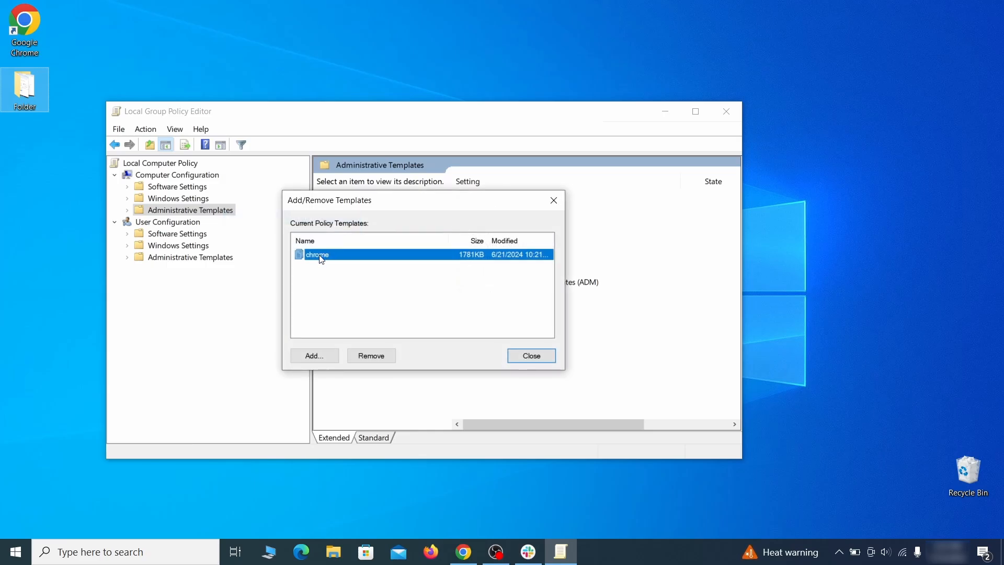
left_click(380, 355)
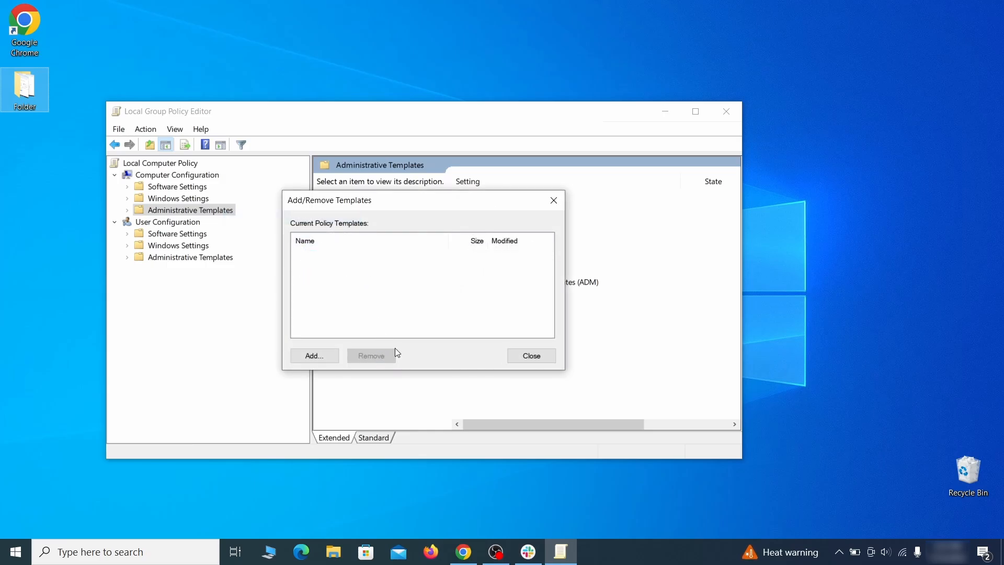
left_click(541, 353)
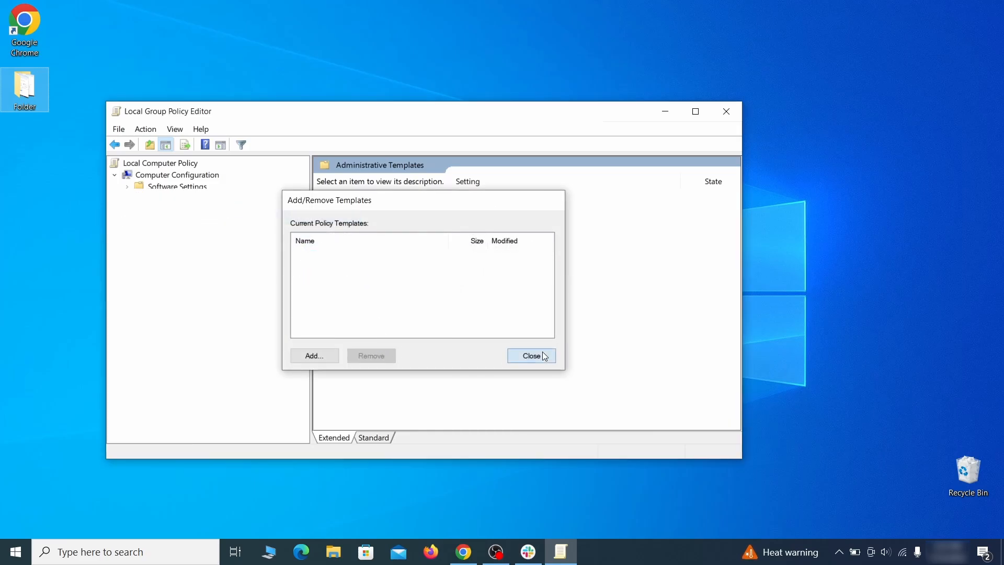
left_click(727, 113)
Restart the computer and bring up Chrome's main options.
left_click(15, 551)
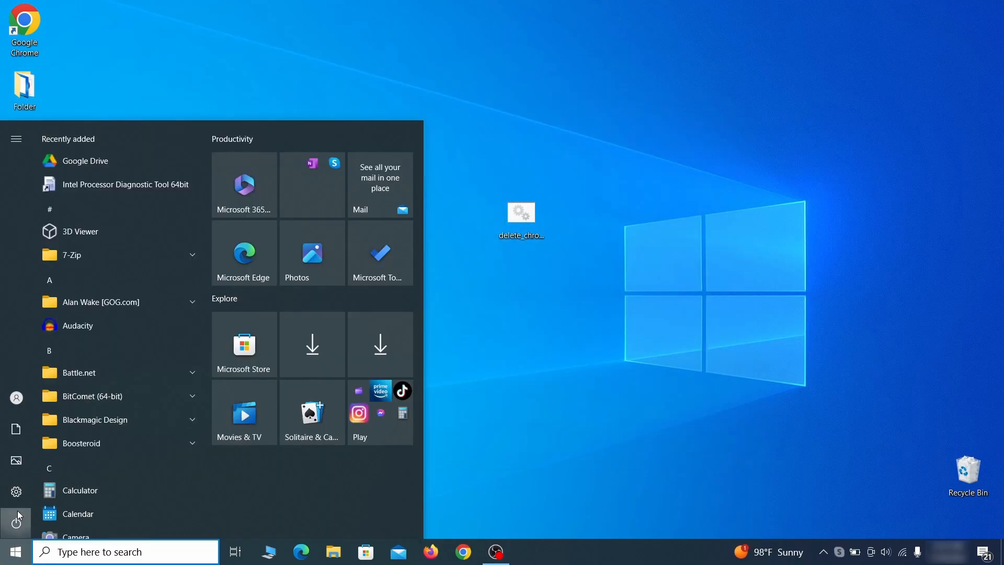
left_click(17, 517)
left_click(89, 489)
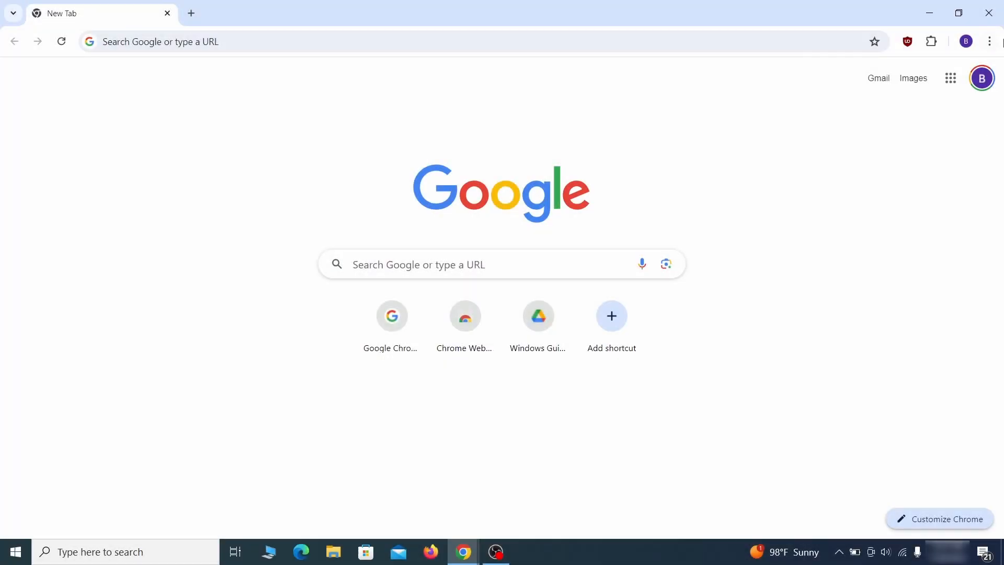
left_click(989, 41)
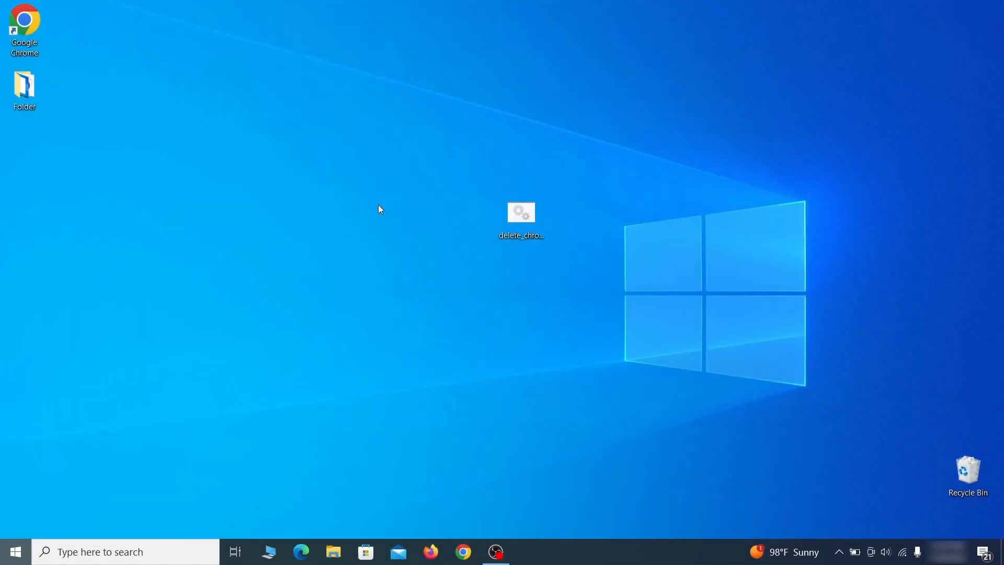
Find and open the Registry Editor.
key("super")
type("reg")
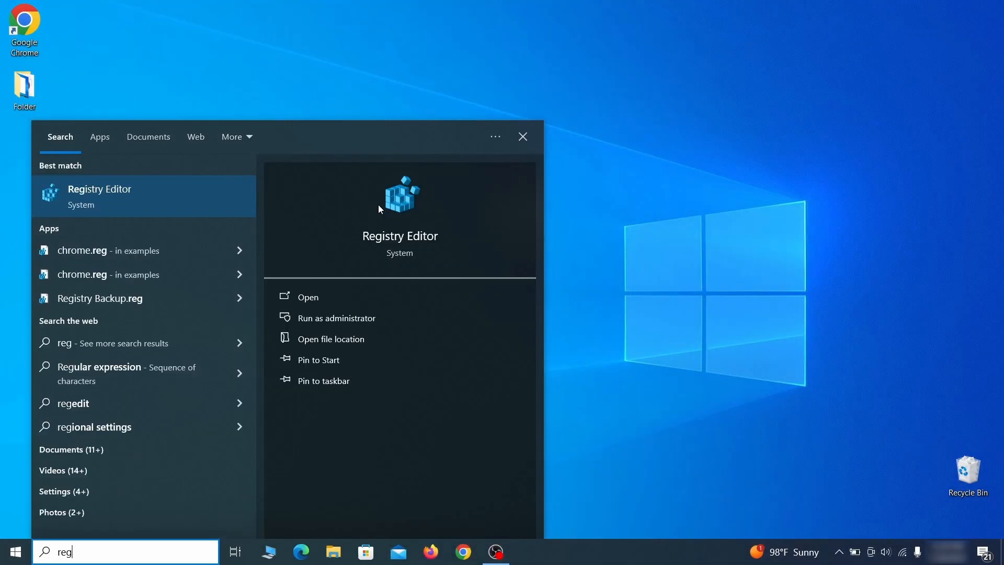
key("Return")
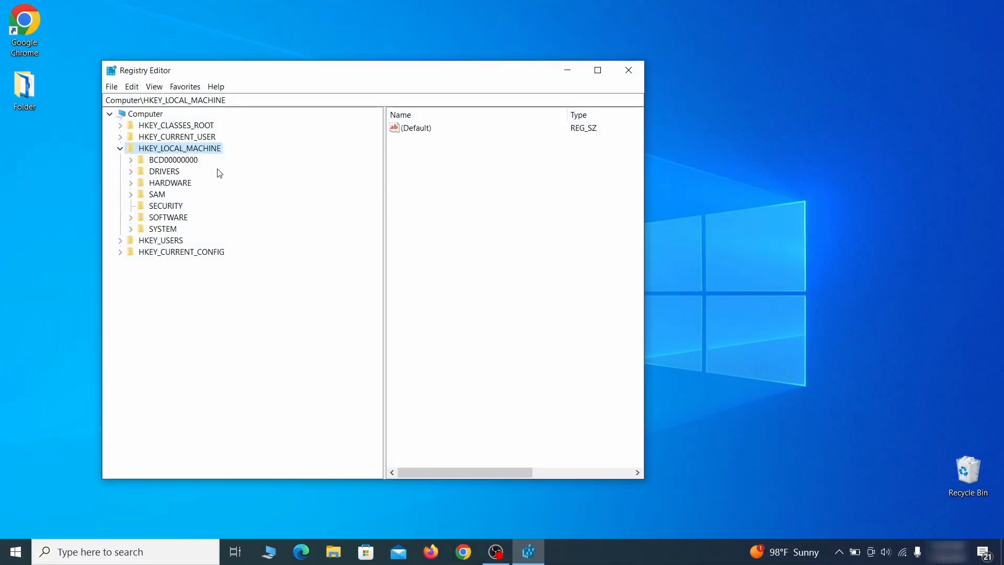
left_click(131, 160)
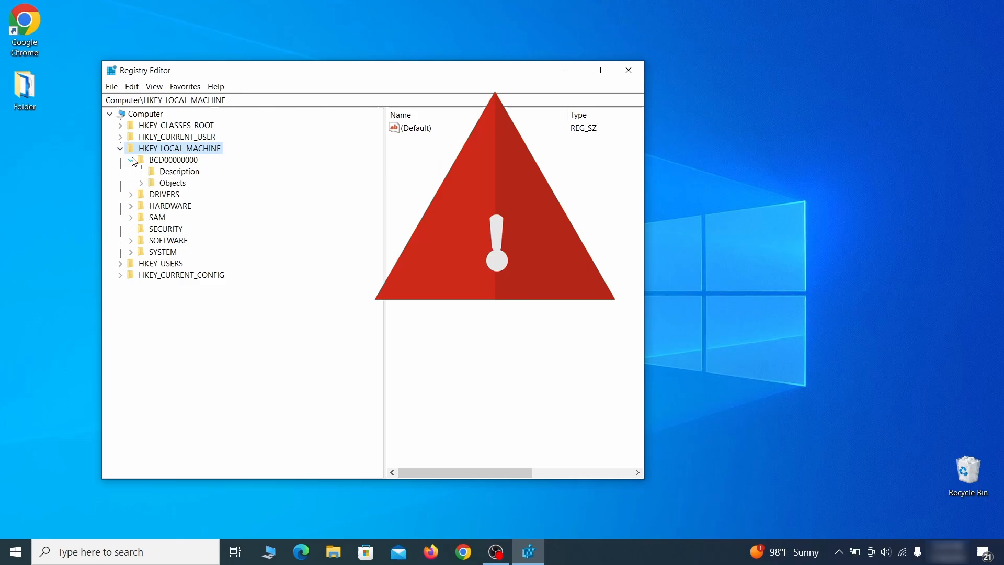
left_click(140, 183)
left_click(151, 298)
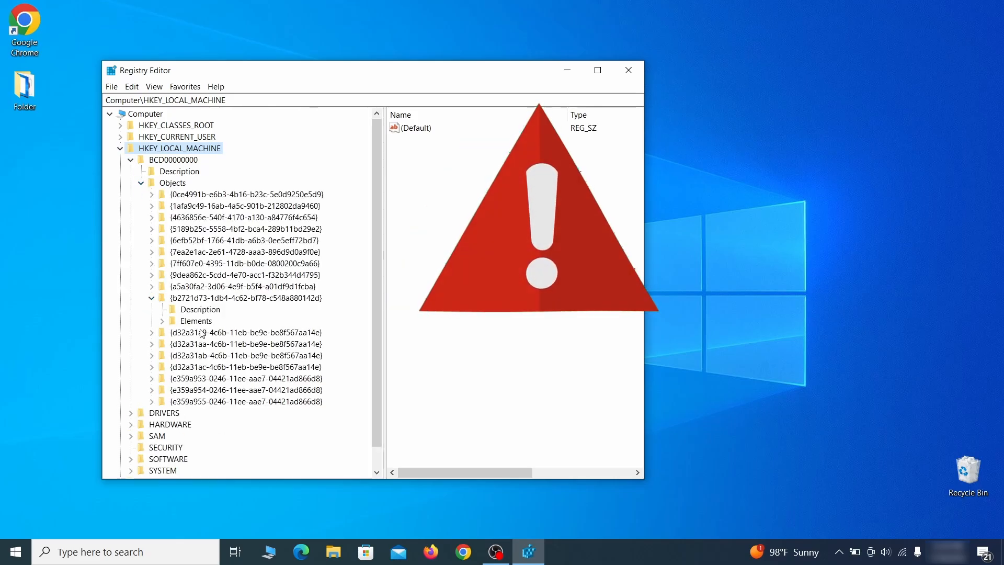
left_click(162, 320)
left_click(209, 355)
right_click(209, 356)
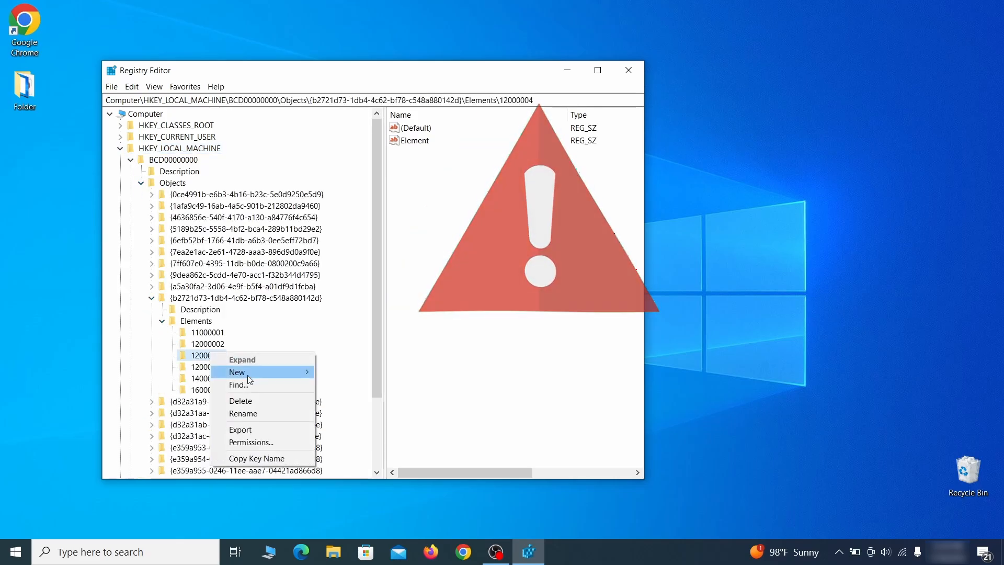
left_click(259, 400)
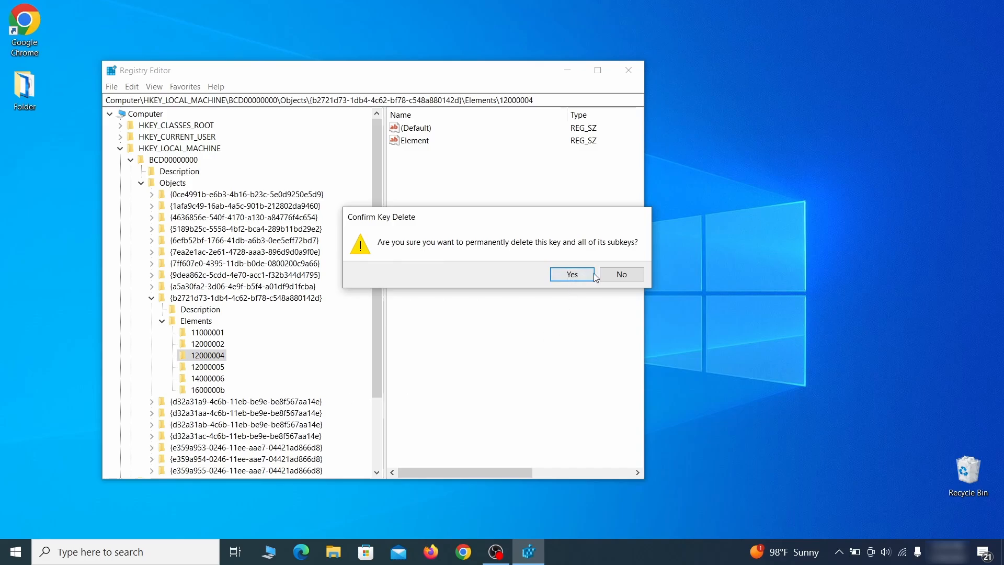
left_click(633, 280)
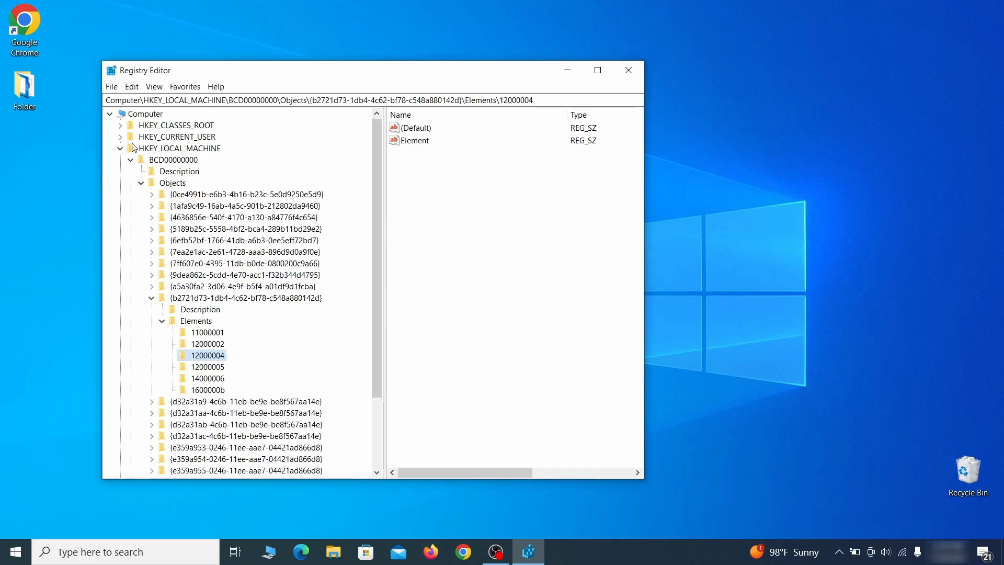
Export the entire registry to the desktop as a backup file named "Registry Backup 1".
scroll(165, 401, "down", 3)
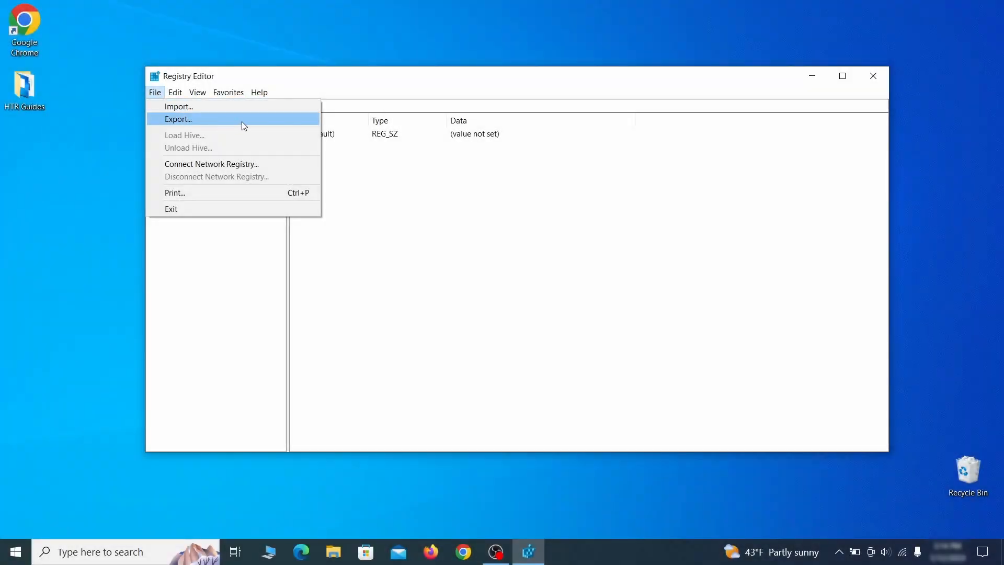
left_click(242, 120)
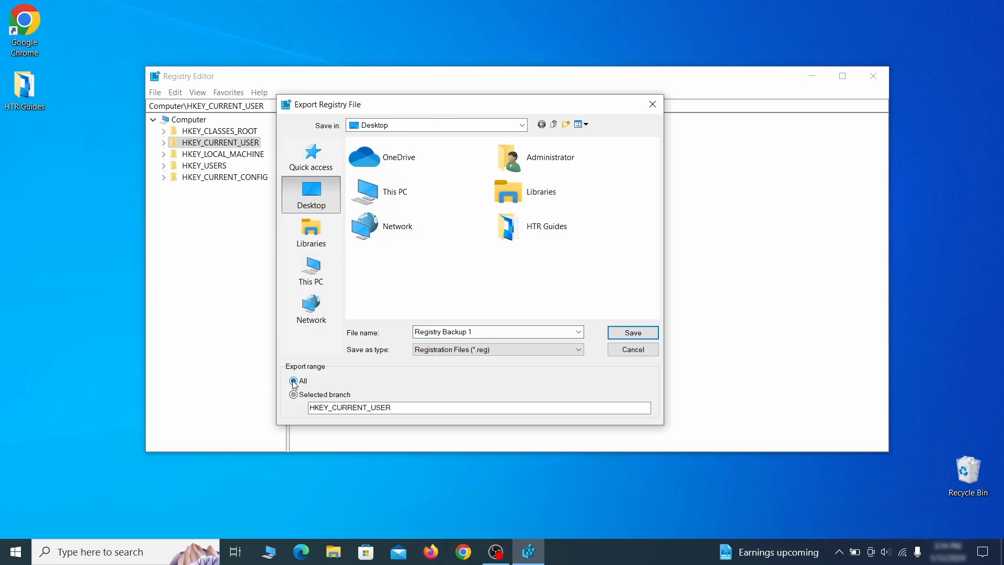
key("Return")
Choose the Registry Backup 1 file on the desktop as the file to import into the registry.
left_click(155, 92)
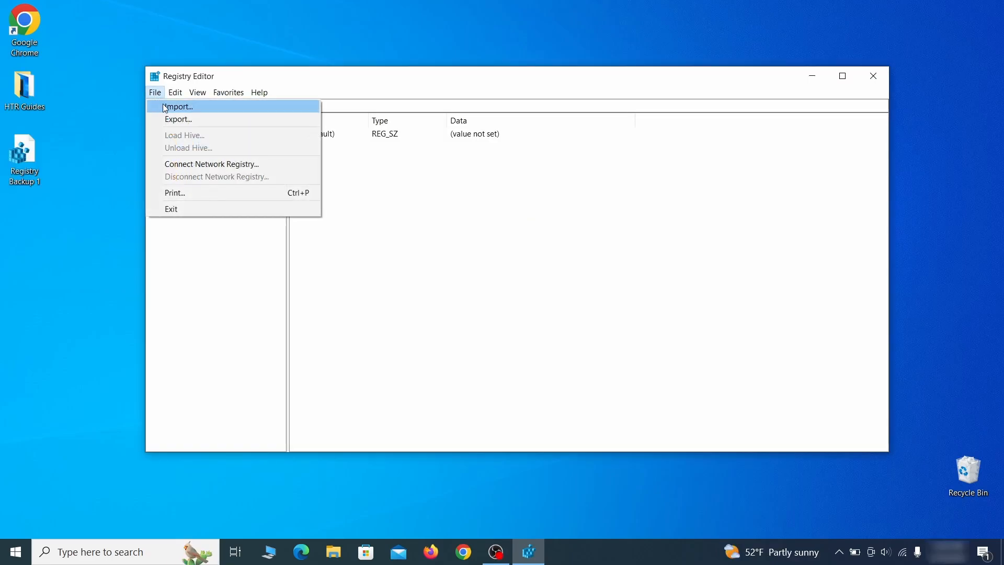
left_click(215, 111)
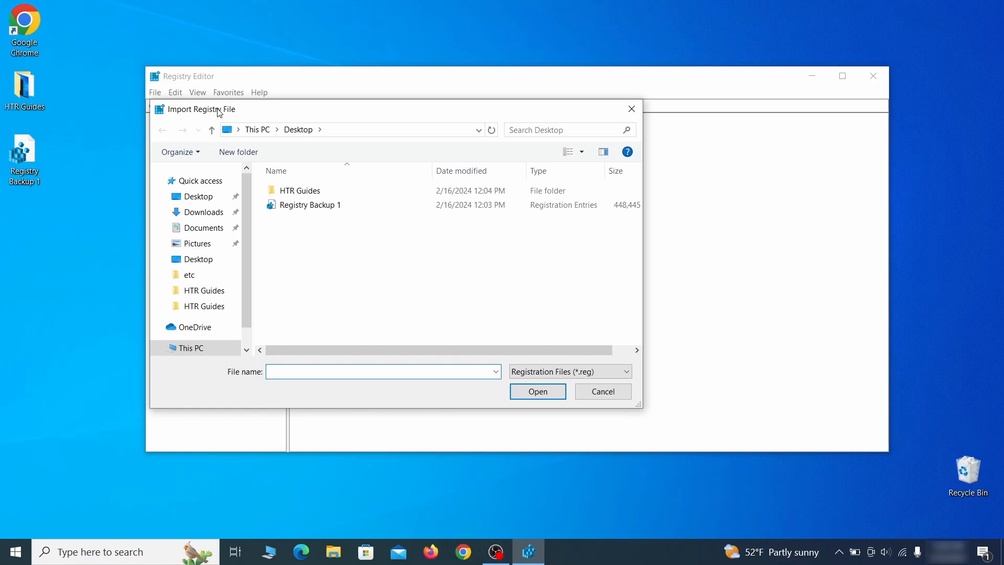
left_click(348, 208)
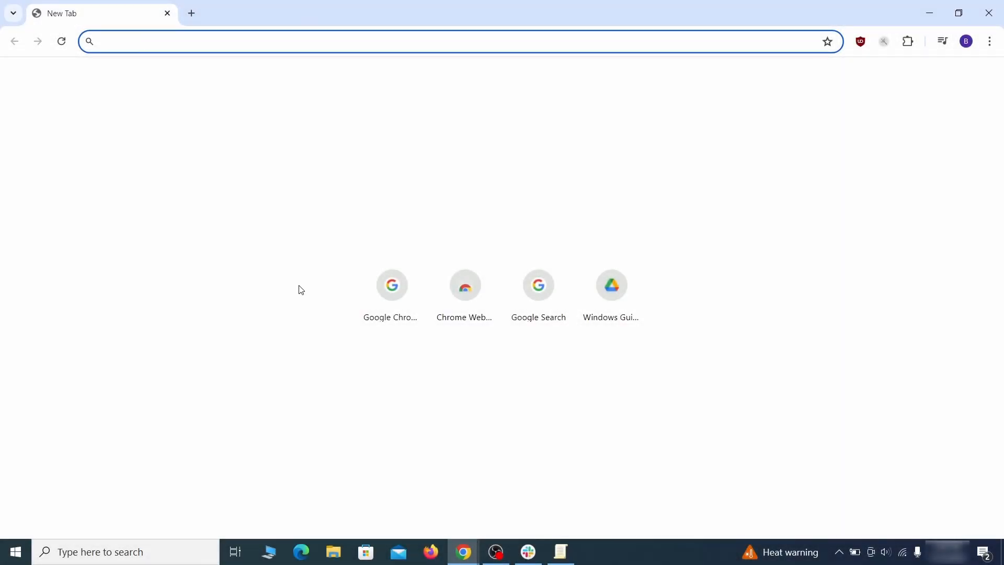
Open chrome://policy in Chrome and copy the HomepageLocation policy value into the blank Notepad document.
type("ch")
key("Return")
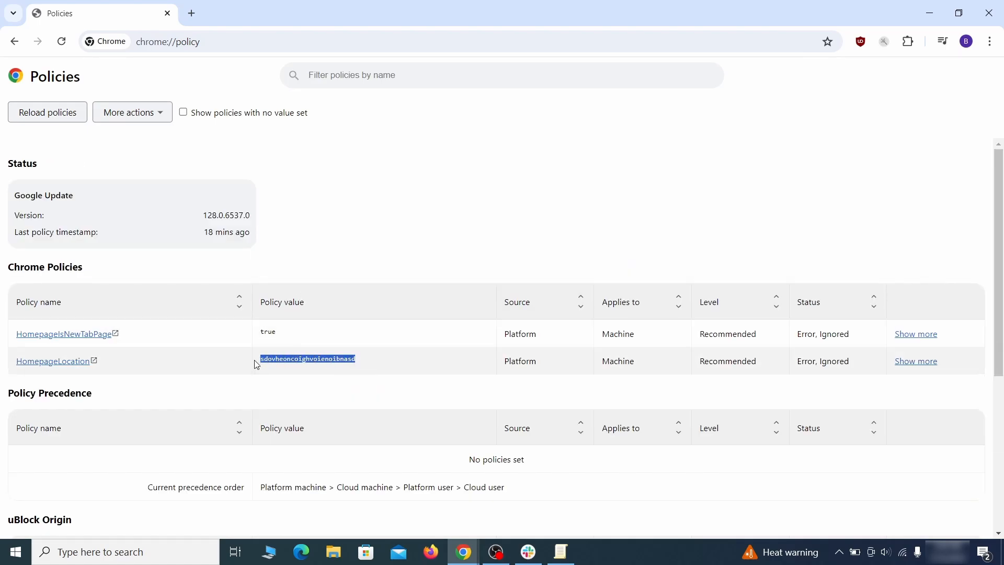
right_click(285, 365)
left_click(305, 372)
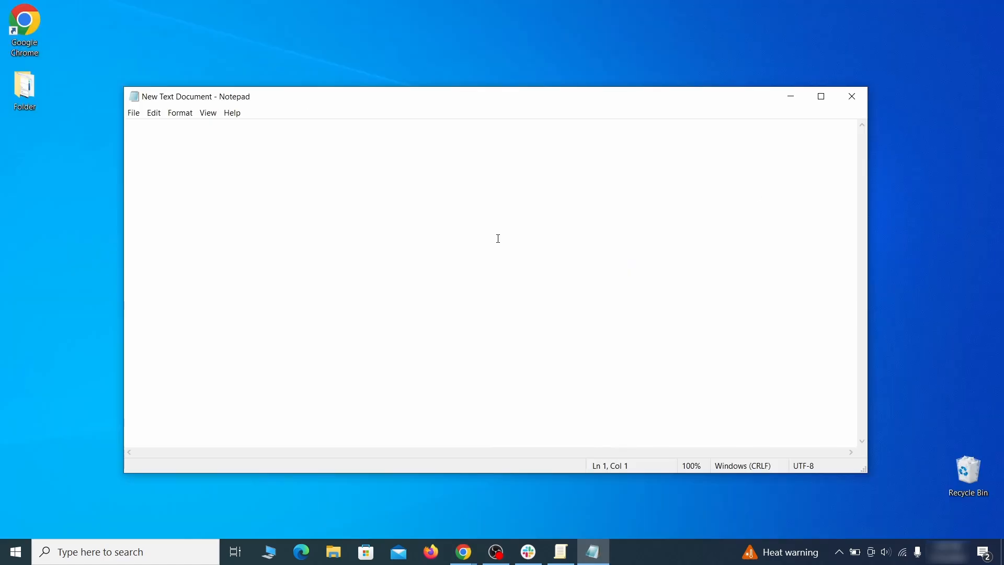
right_click(498, 238)
left_click(525, 278)
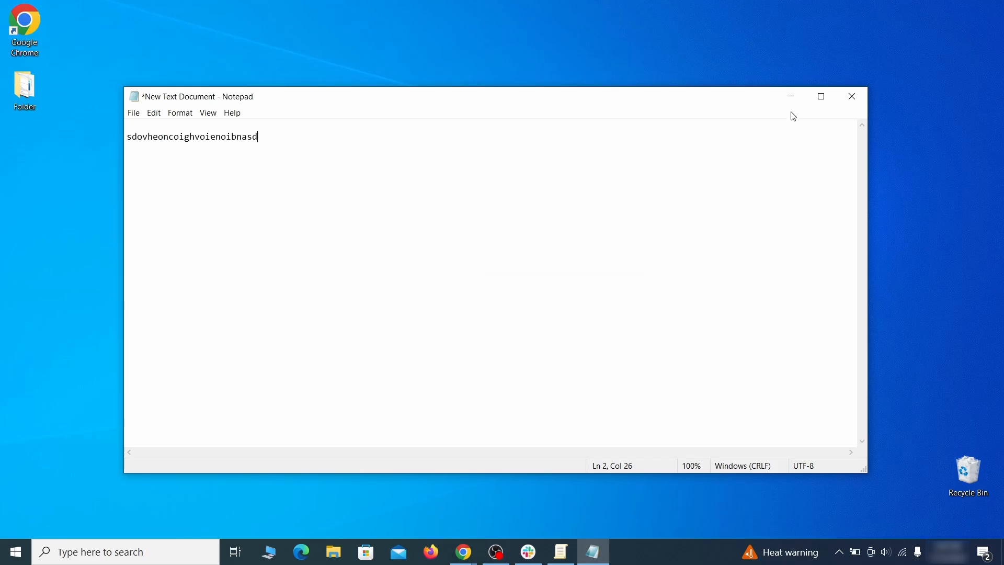
left_click(788, 97)
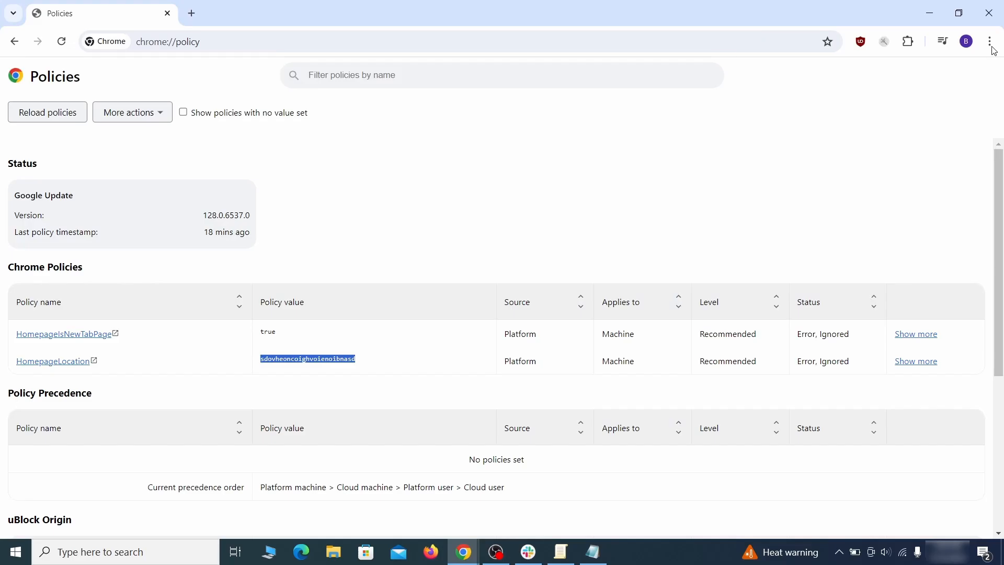
Bring up Chrome's extension options, and delete all the folders inside the Chrome profile's Extensions folder.
left_click(989, 41)
mouse_move(843, 244)
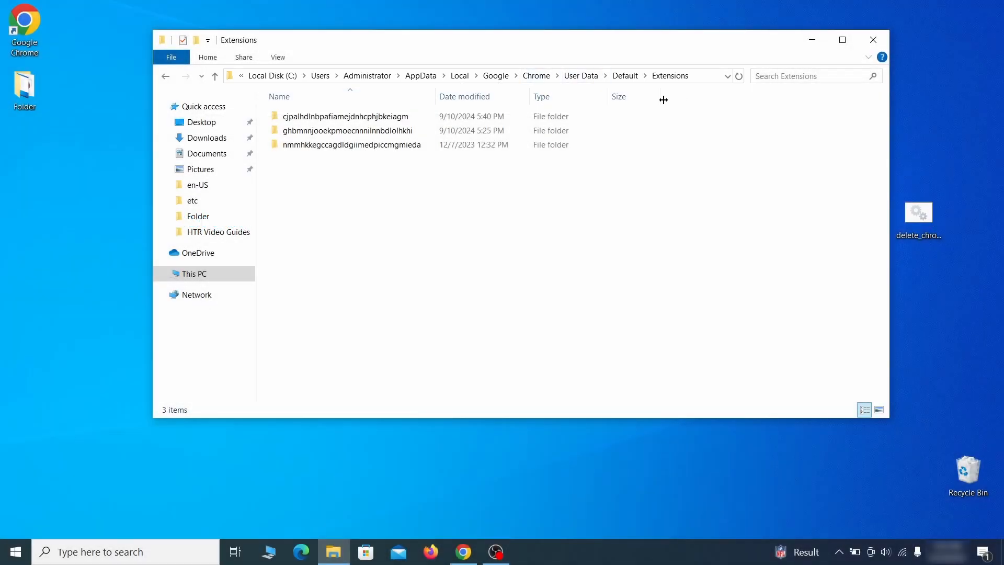
left_click_drag(374, 167, 423, 128)
right_click(423, 127)
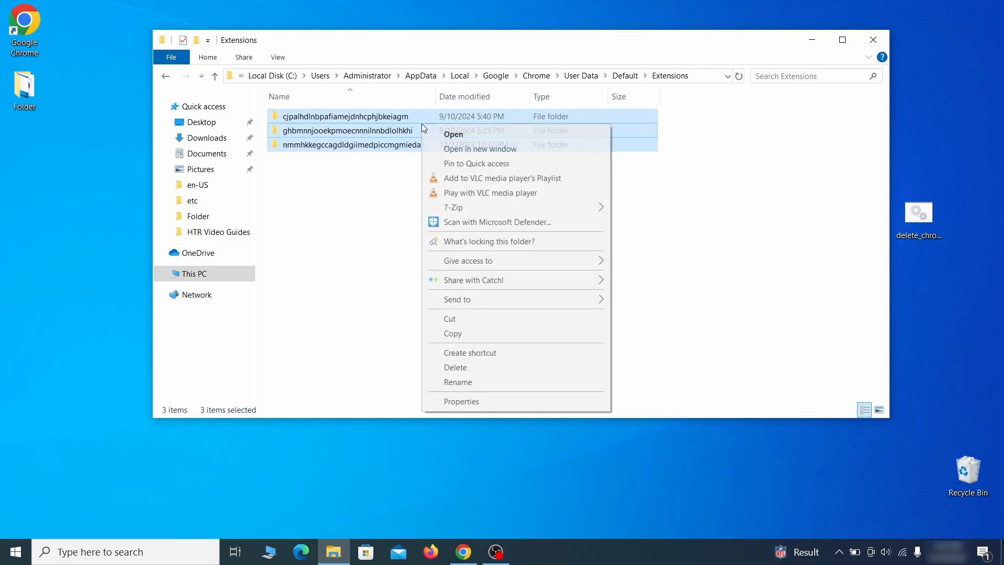
left_click(465, 369)
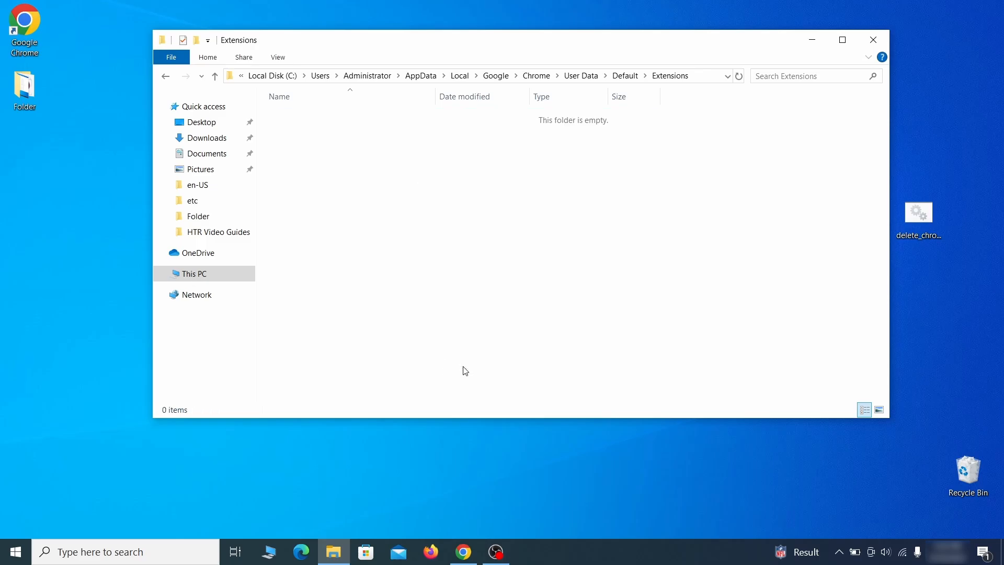
left_click(870, 43)
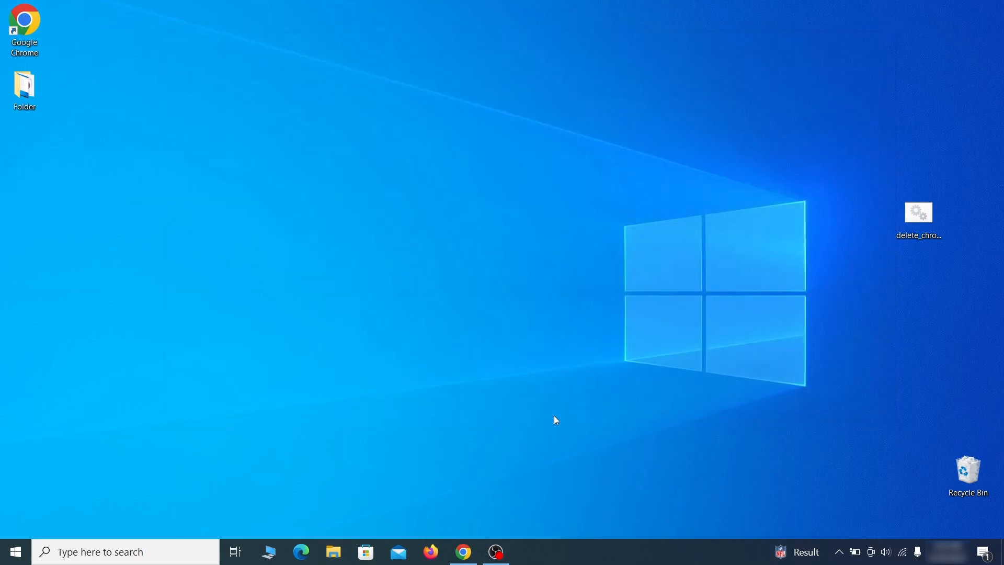
Return to Chrome's Extensions page and repair the corrupted uBlock Origin extension.
left_click(462, 552)
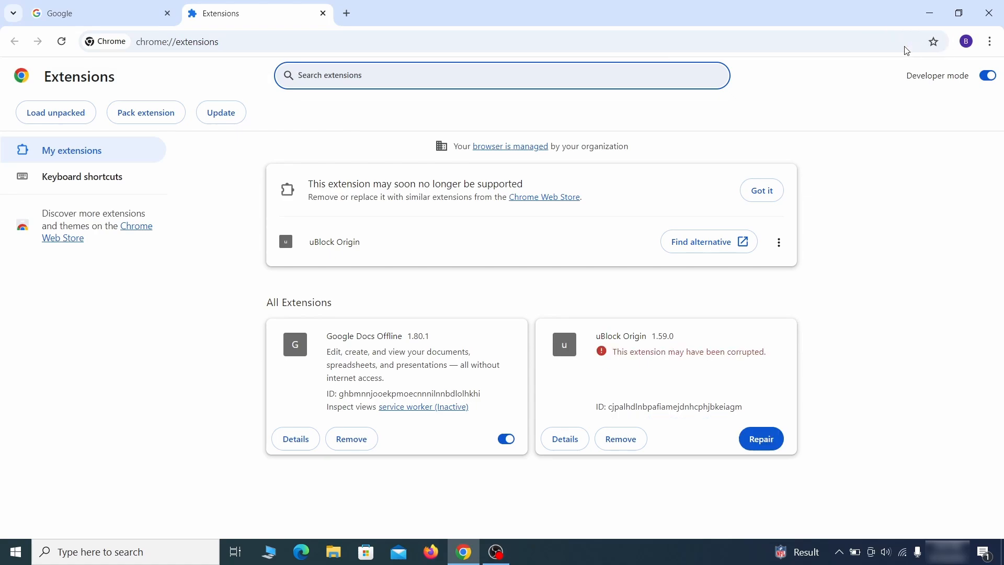
left_click(767, 448)
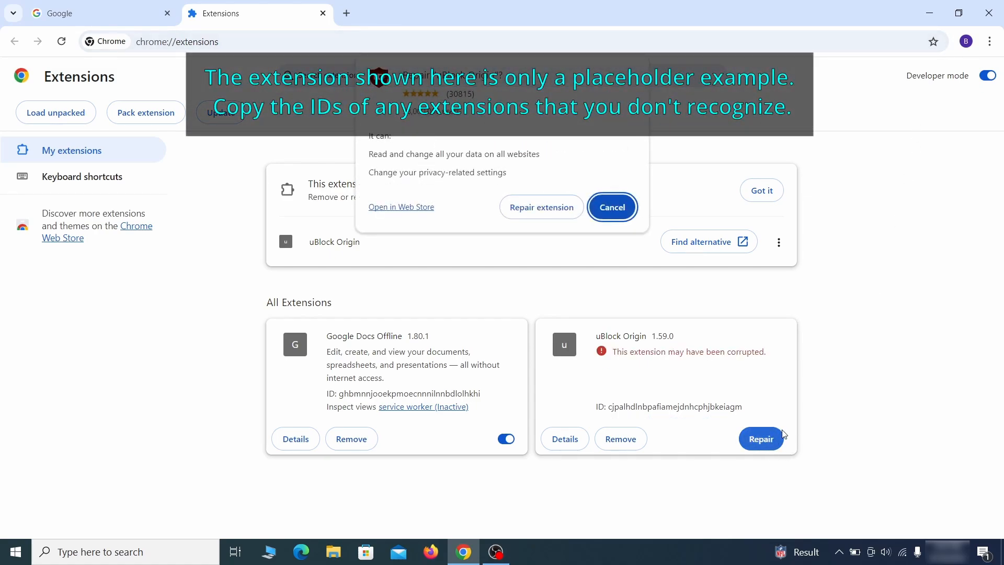
left_click(541, 207)
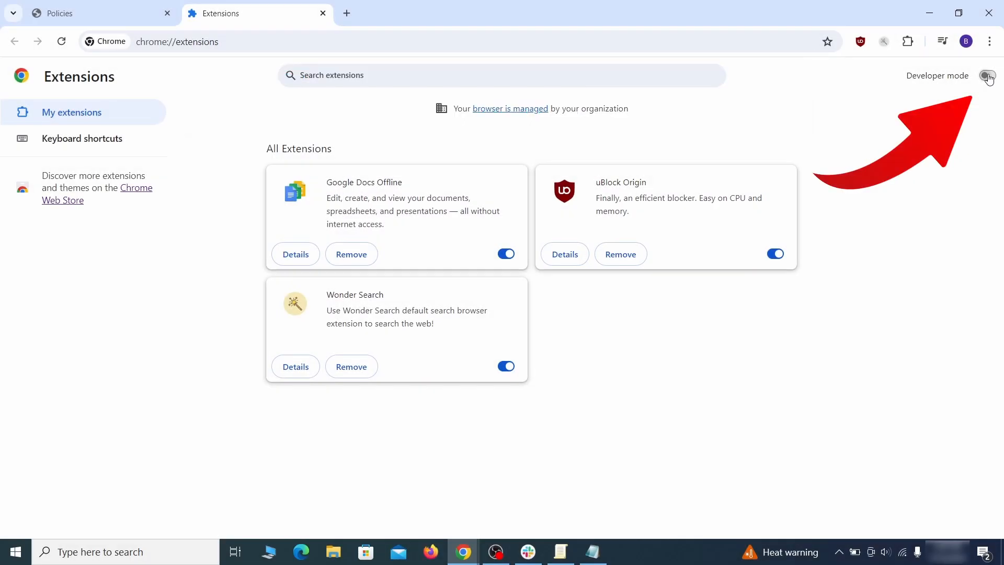
Turn on Developer mode for Chrome extensions and copy the Wonder Search extension's ID into the Notepad document.
left_click(986, 76)
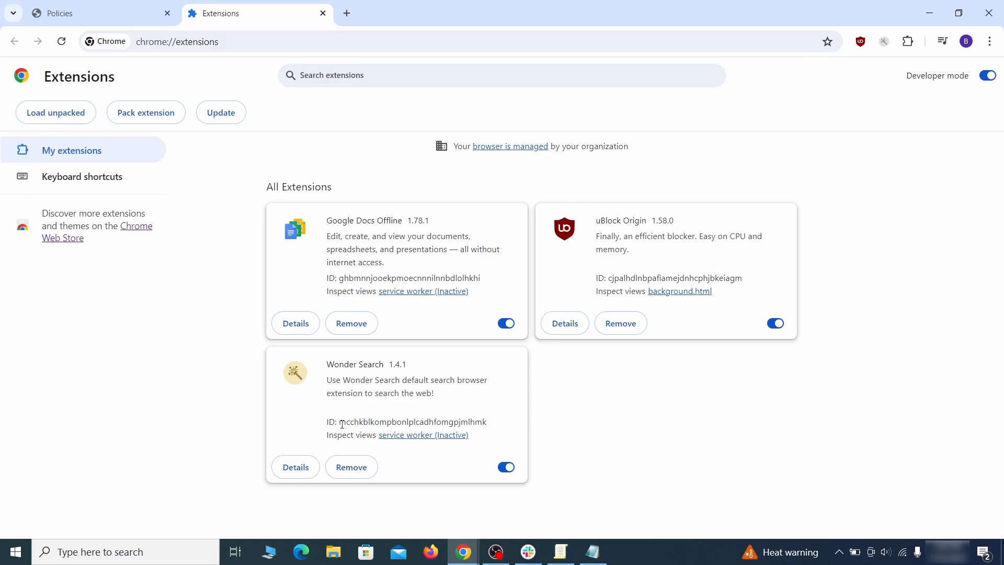
left_click_drag(342, 424, 475, 420)
right_click(486, 421)
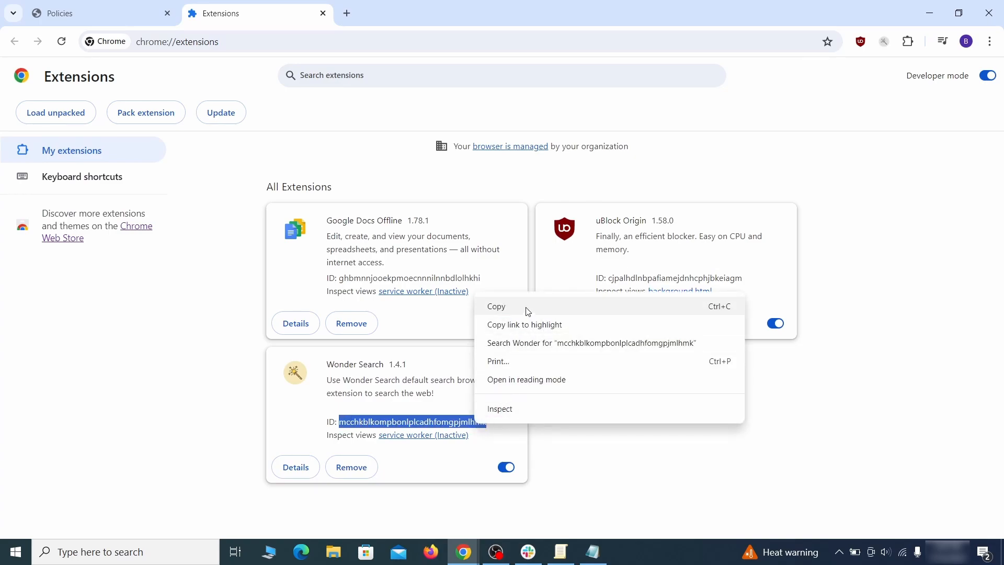
left_click(497, 309)
left_click(932, 16)
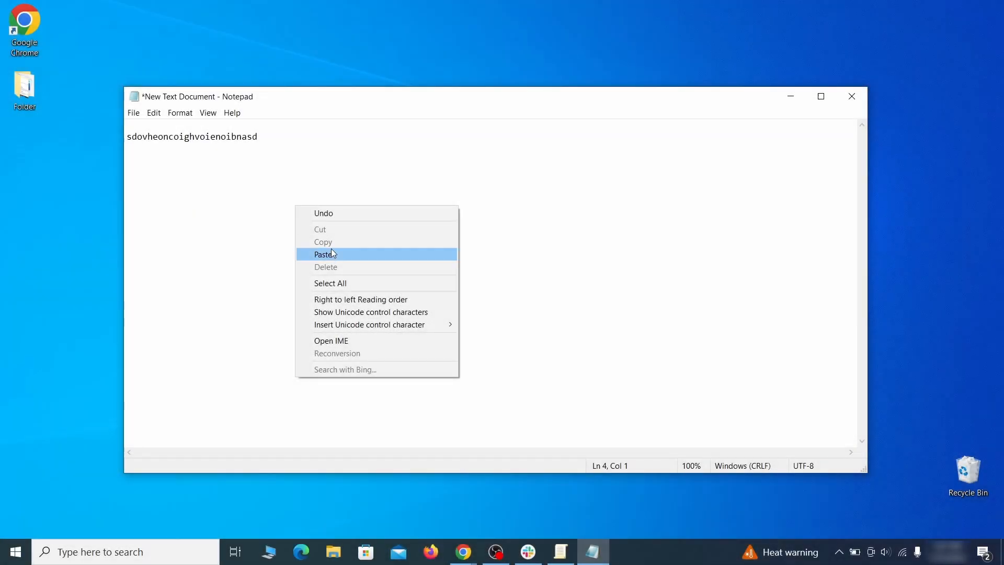
left_click(344, 254)
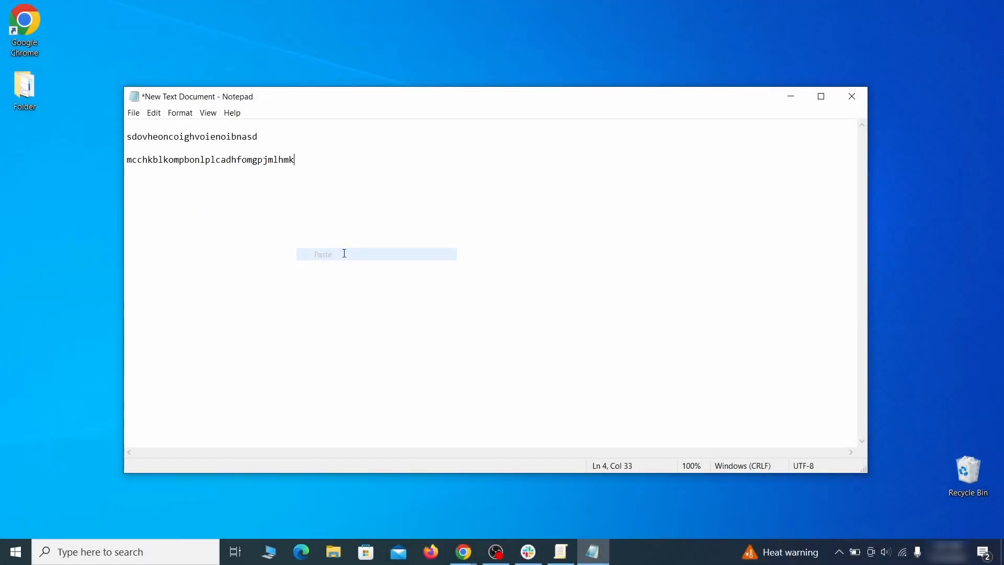
left_click(787, 101)
Find the Registry Editor with "regedit" and run it as administrator.
left_click(13, 552)
type("regedit")
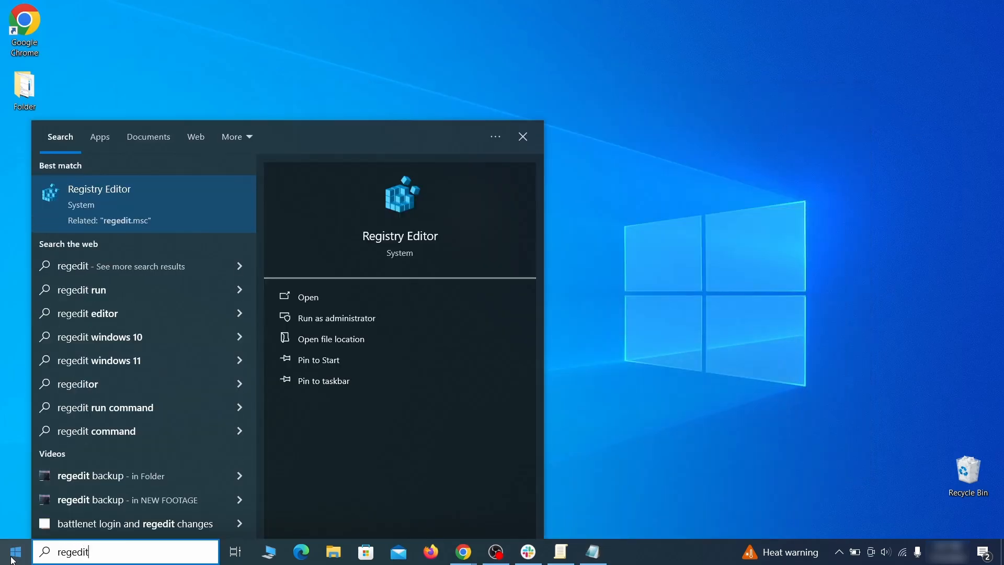
right_click(202, 203)
left_click(230, 215)
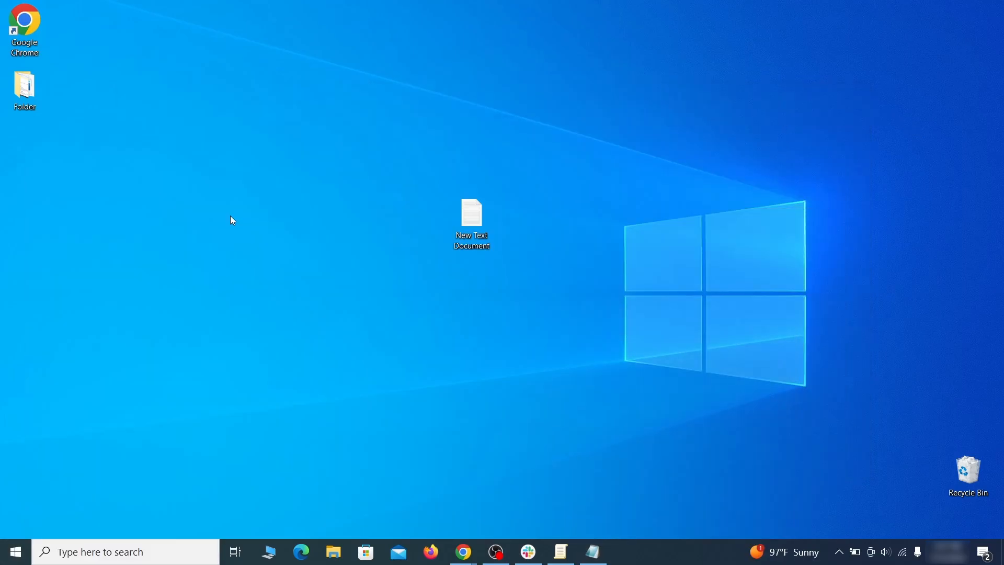
Search the registry for the policy value "sdovheoncoighvoienoibnasd" copied from the Notepad document.
key("ctrl+f")
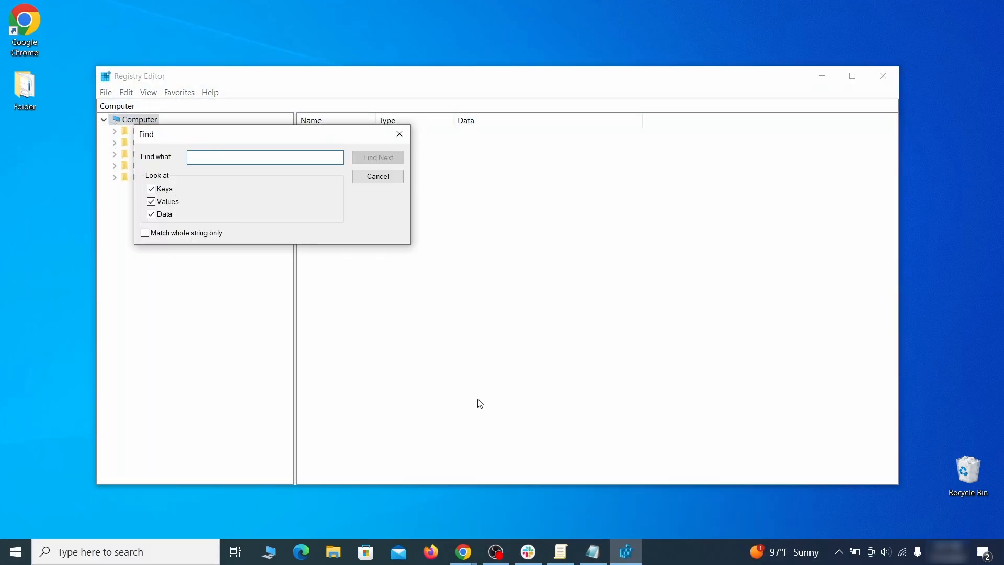
left_click(594, 553)
right_click(224, 138)
left_click(254, 176)
left_click(102, 192)
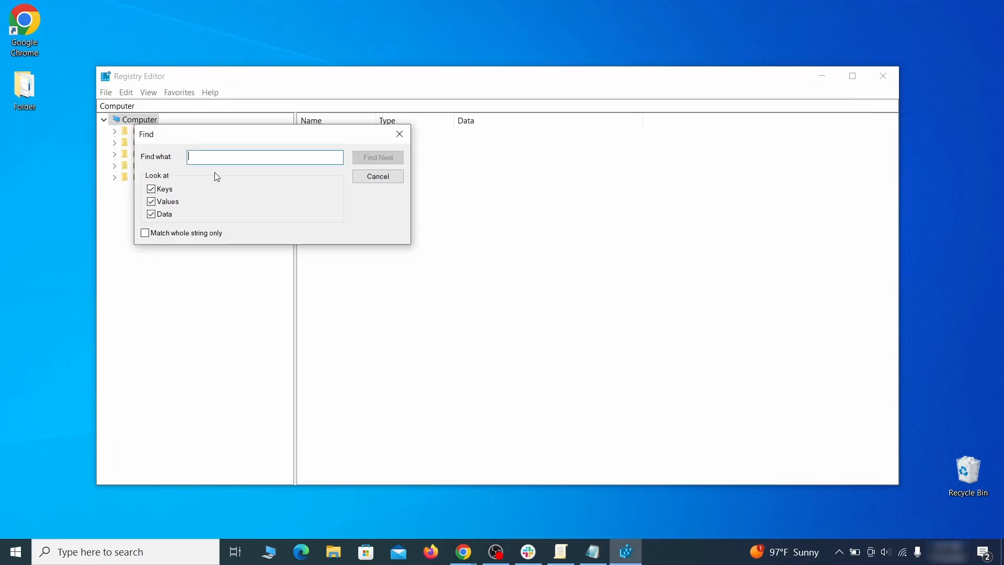
right_click(224, 159)
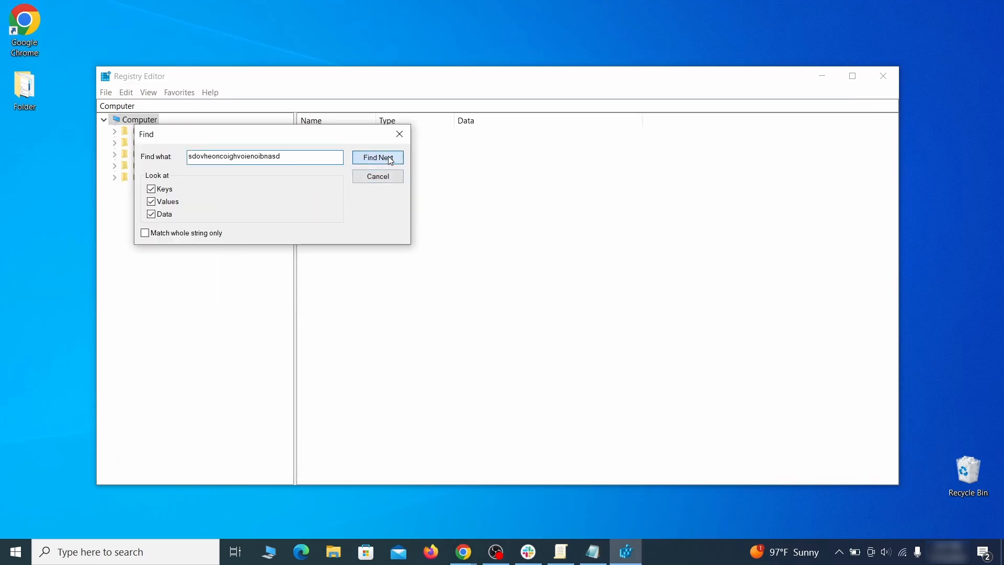
left_click(390, 160)
Delete the Recommended key under Policies\Google\Chrome in Group Policy Objects.
right_click(247, 315)
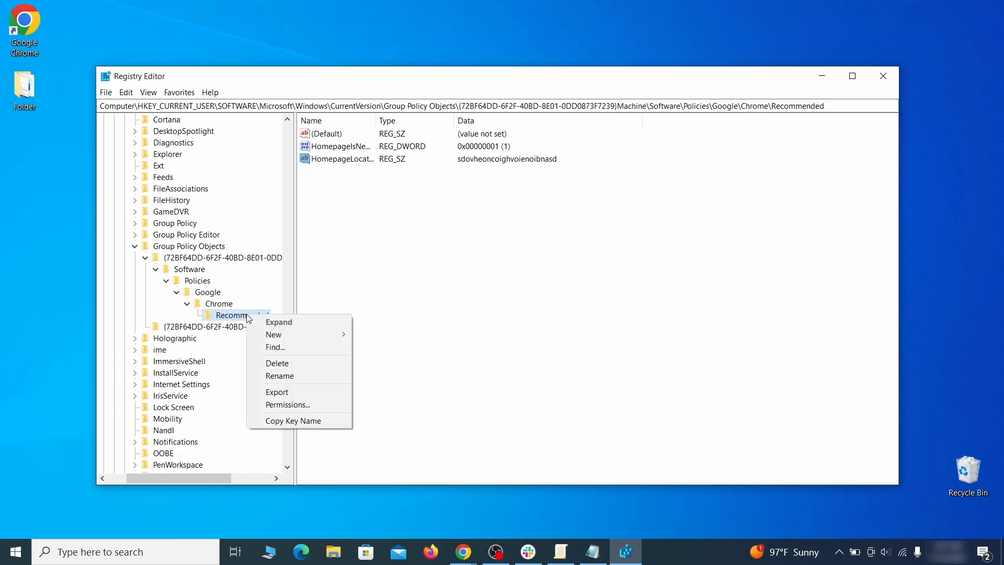
left_click(301, 365)
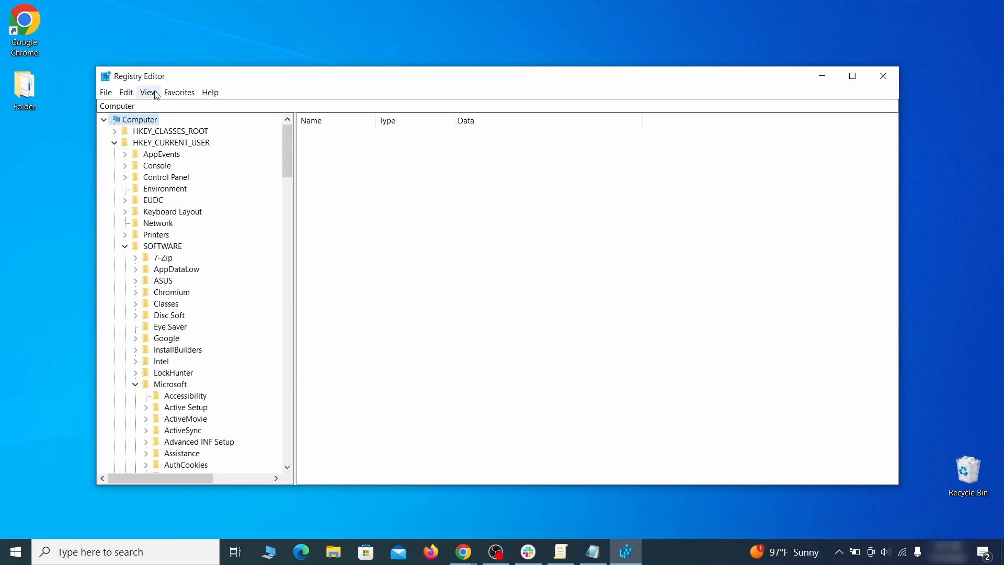
left_click(126, 92)
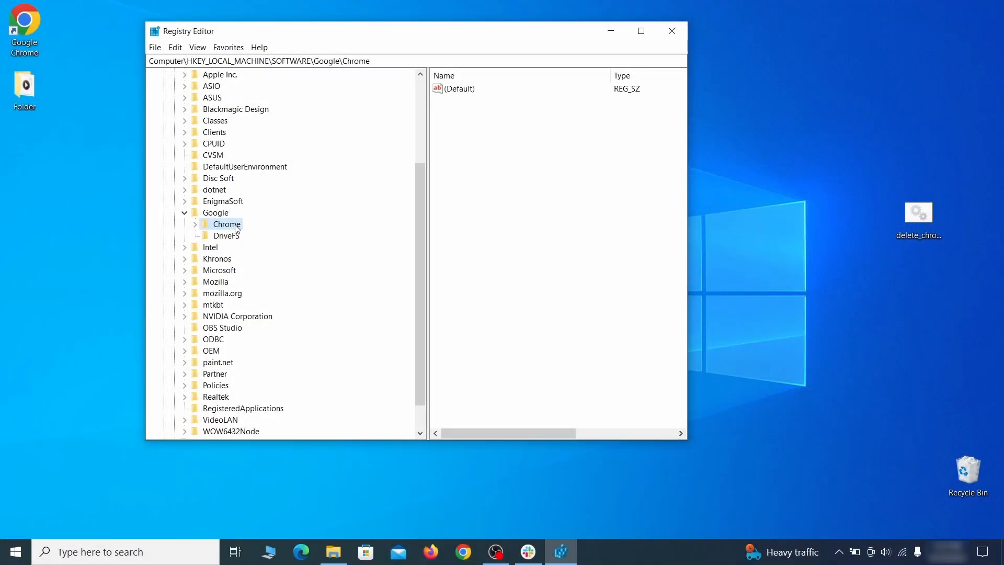
Try to delete the Chrome key under HKEY_LOCAL_MACHINE\SOFTWARE\Google.
right_click(234, 225)
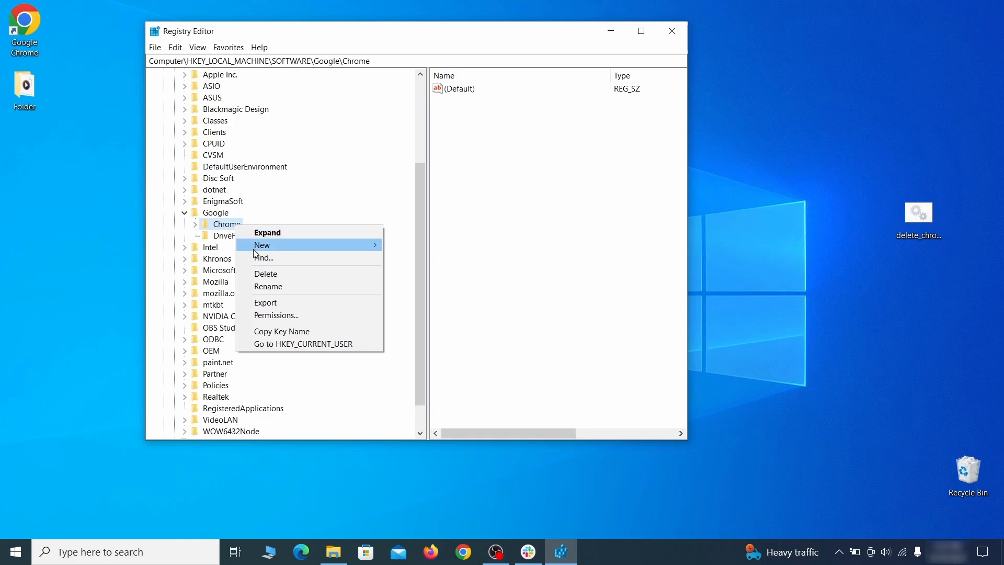
left_click(277, 275)
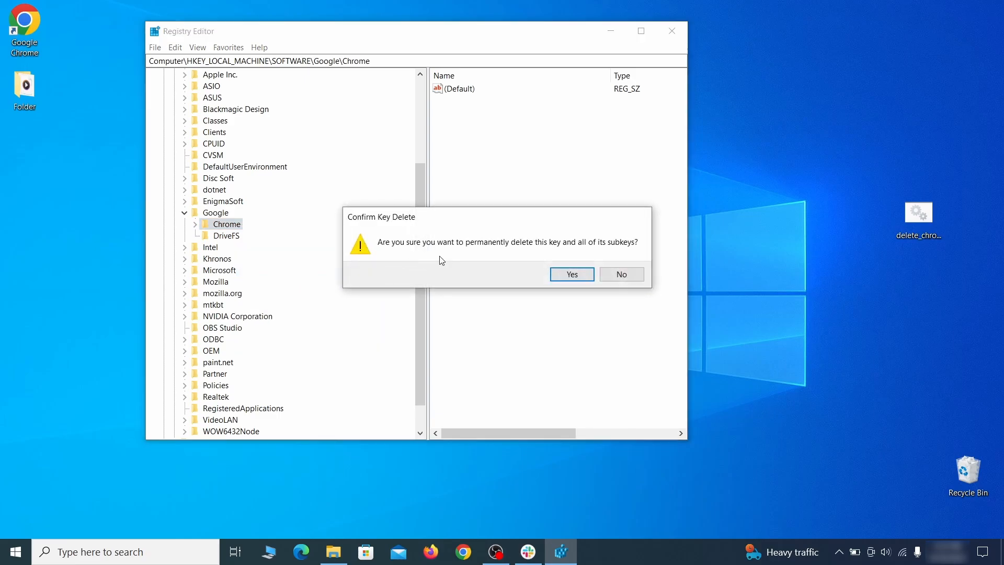
left_click(572, 275)
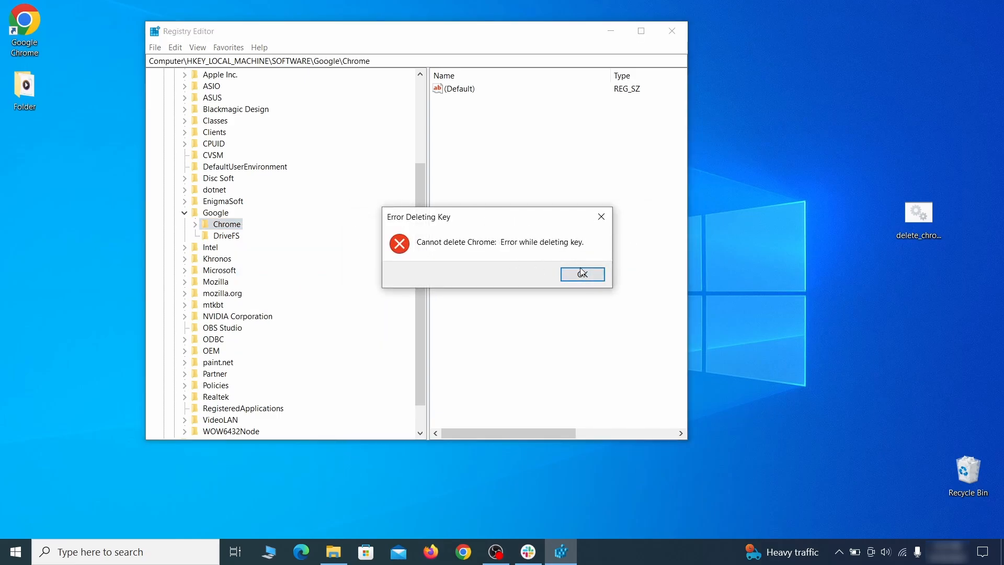
left_click(582, 273)
Make Everyone the owner of the Chrome key, including its subcontainers and objects, and replace all child object permission entries with inheritable ones.
right_click(237, 228)
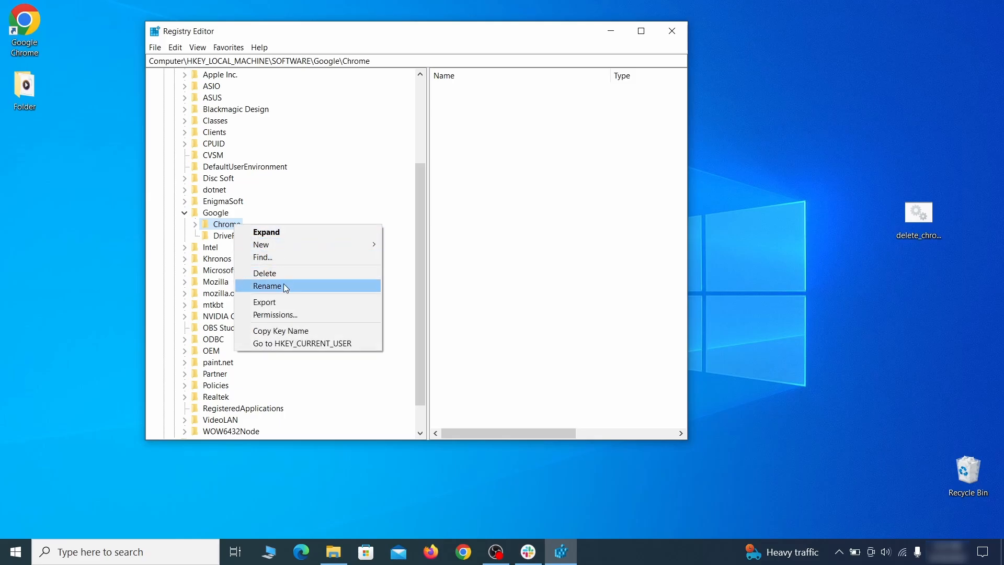
left_click(297, 313)
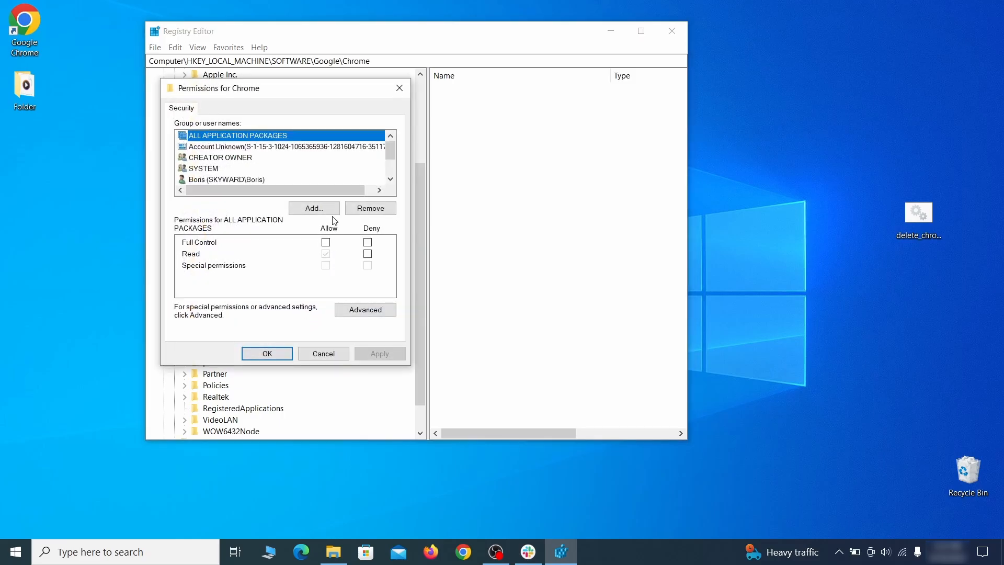
left_click(365, 311)
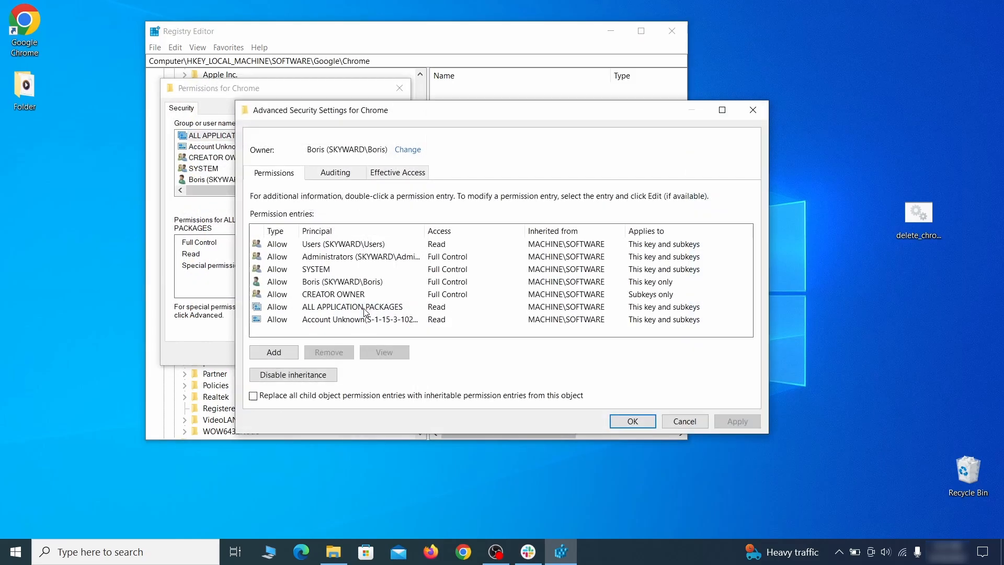
left_click(407, 150)
type("everyone")
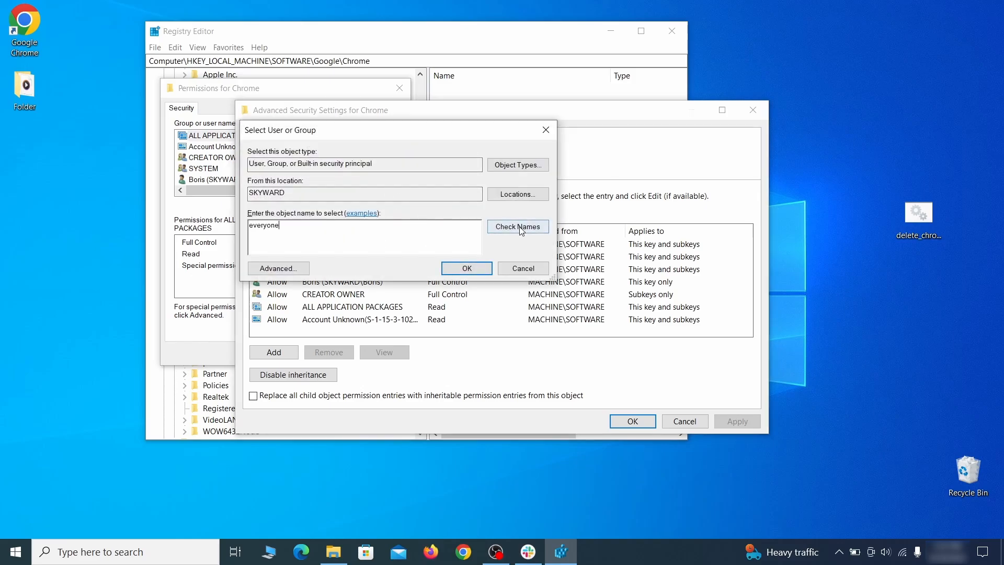
left_click(517, 226)
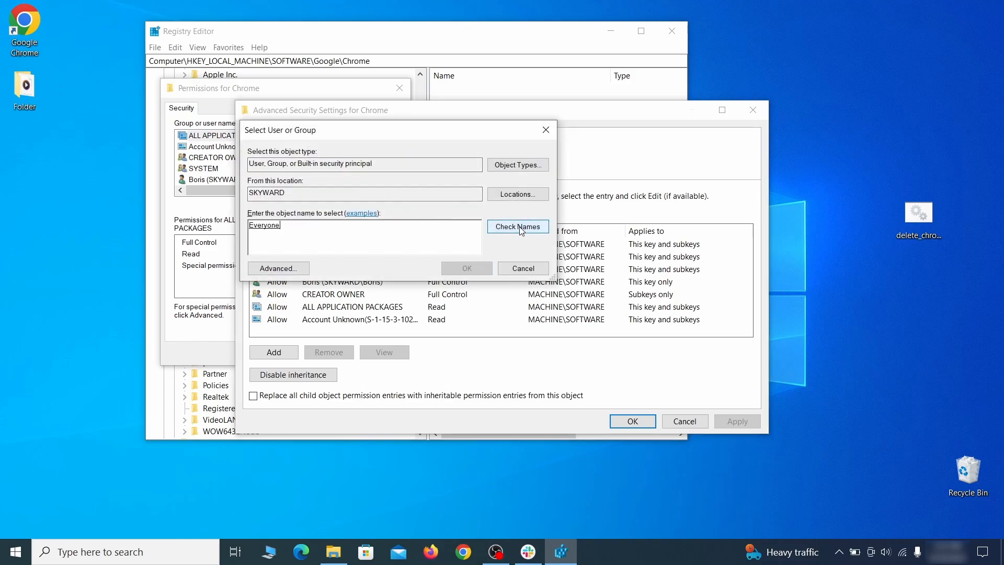
left_click(473, 269)
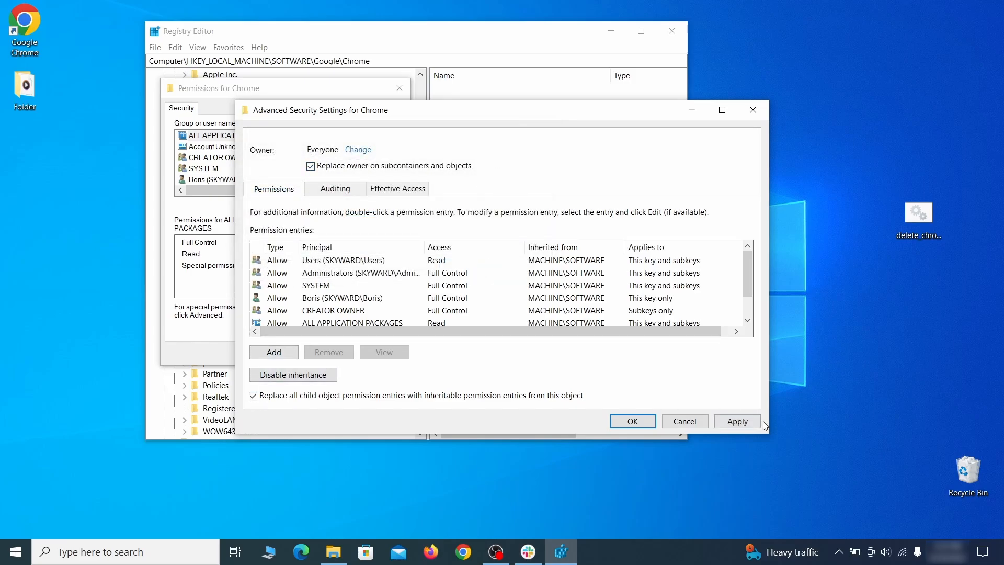
left_click(737, 426)
left_click(544, 333)
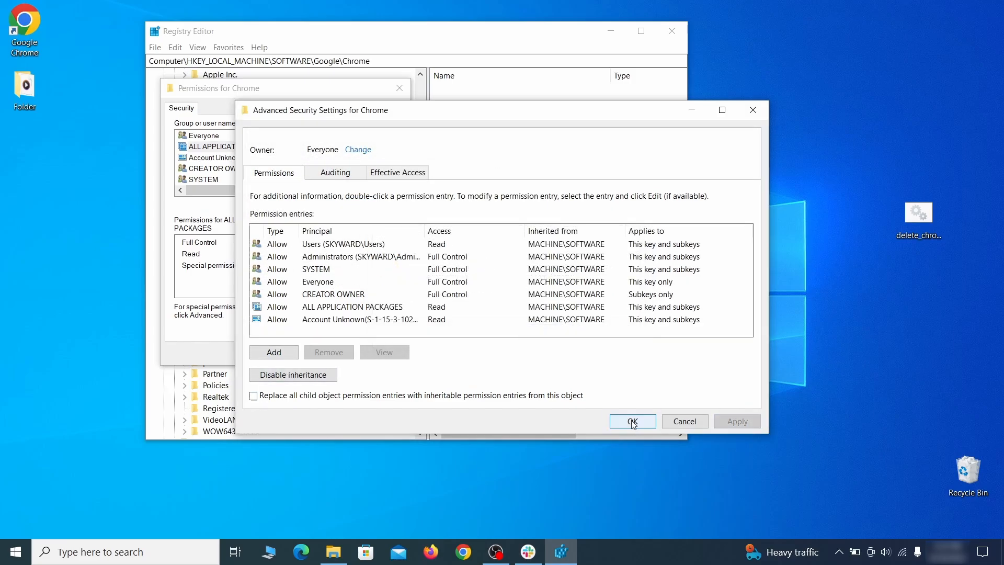
left_click(632, 421)
left_click(263, 352)
Delete the Chrome key under HKEY_LOCAL_MACHINE\SOFTWARE\Google together with its subkeys.
right_click(229, 225)
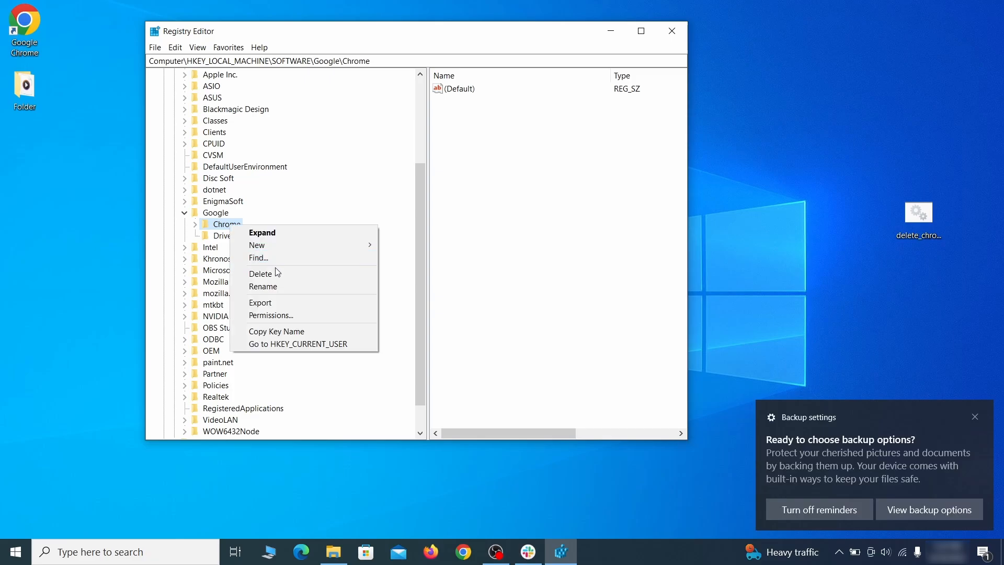
left_click(286, 279)
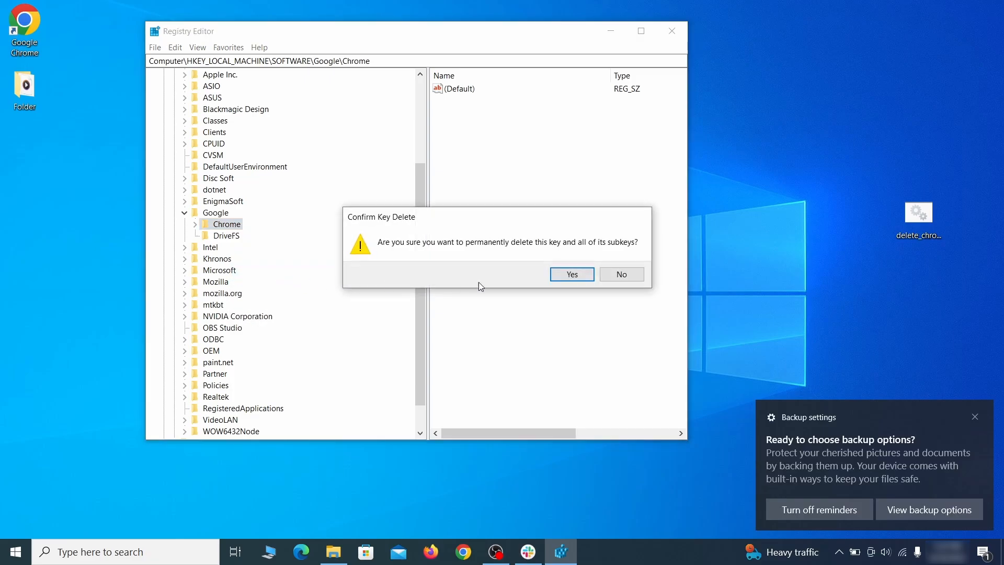
left_click(571, 275)
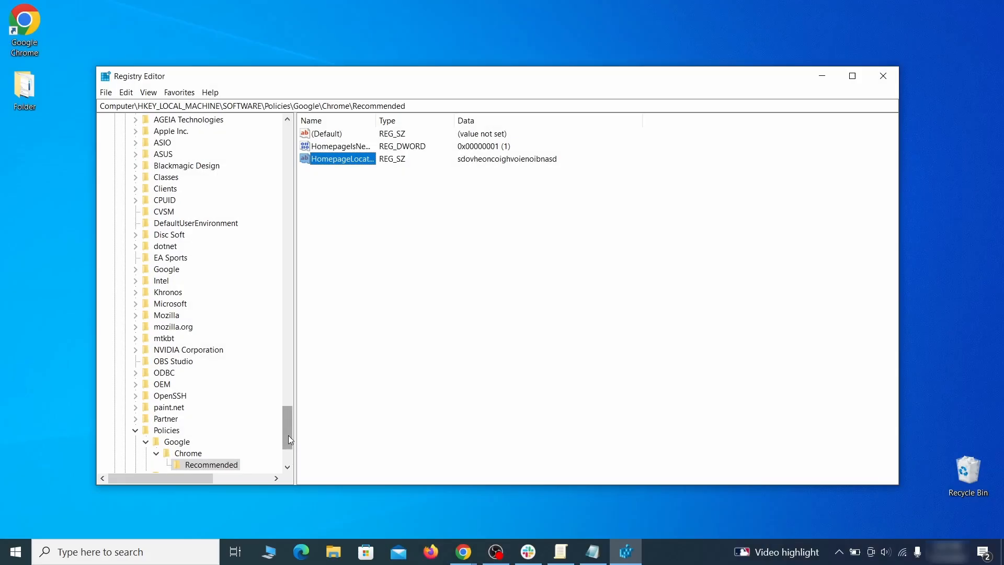
Delete the Recommended key under HKEY_LOCAL_MACHINE\SOFTWARE\Policies\Google\Chrome.
scroll(260, 415, "down", 3)
right_click(226, 366)
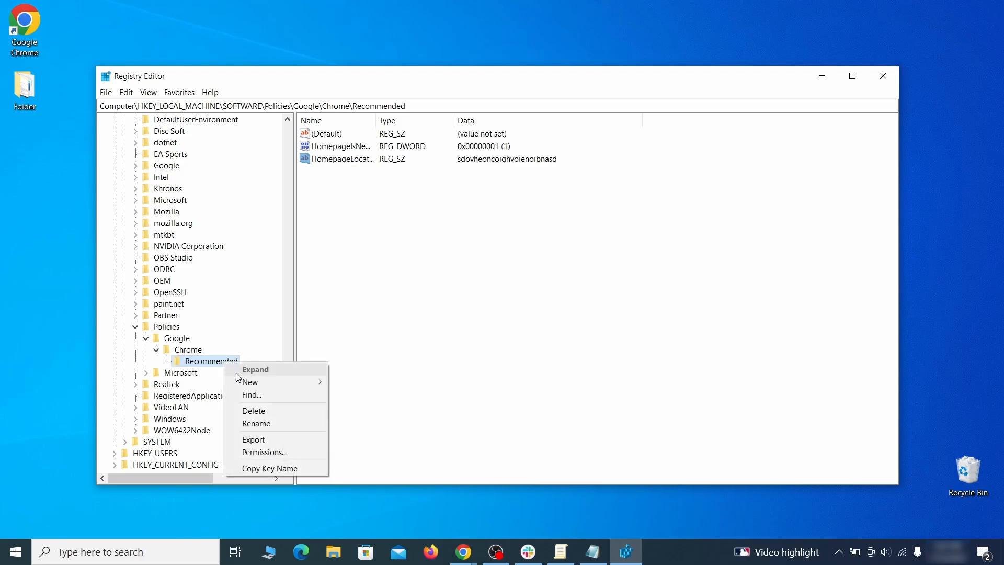
left_click(266, 411)
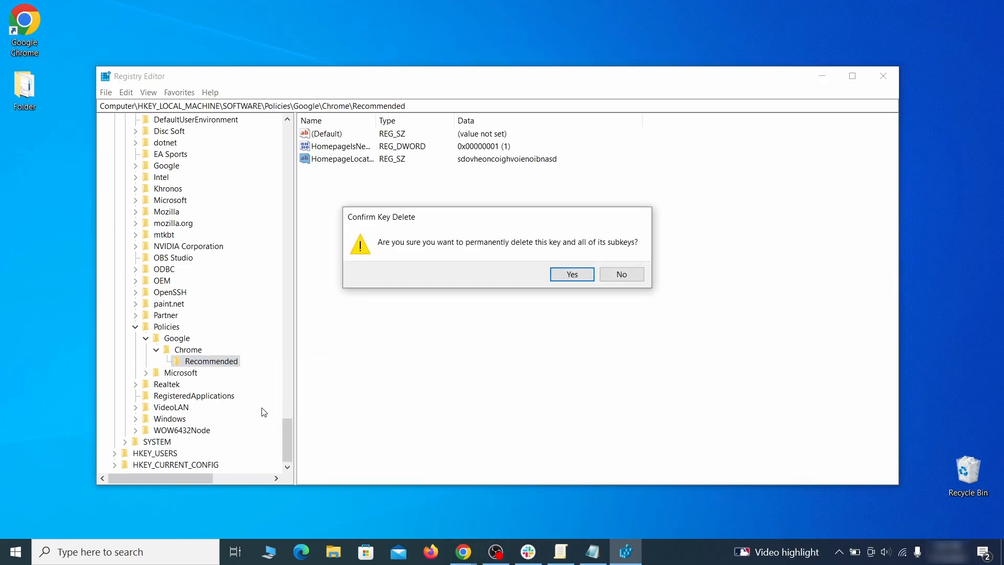
left_click(582, 273)
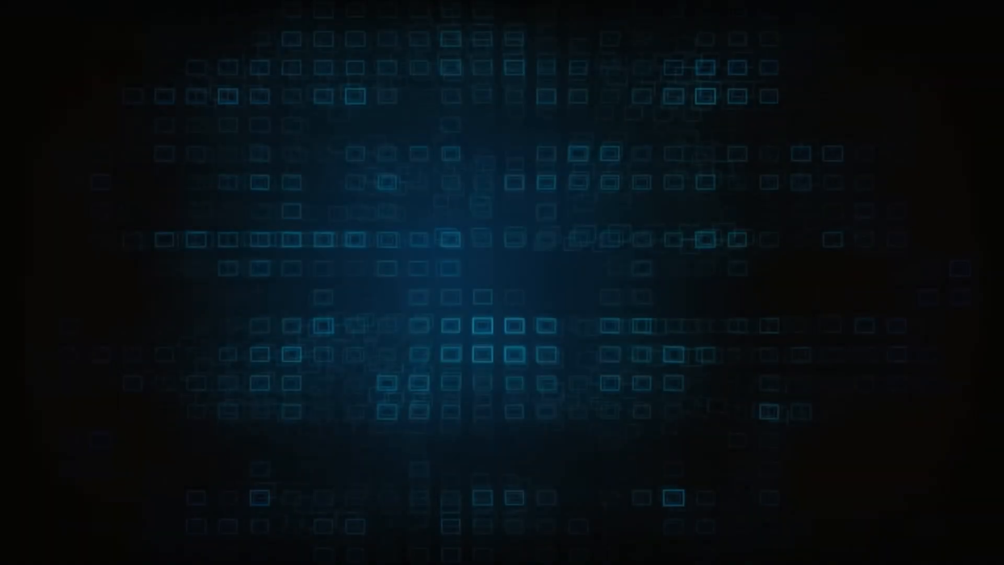
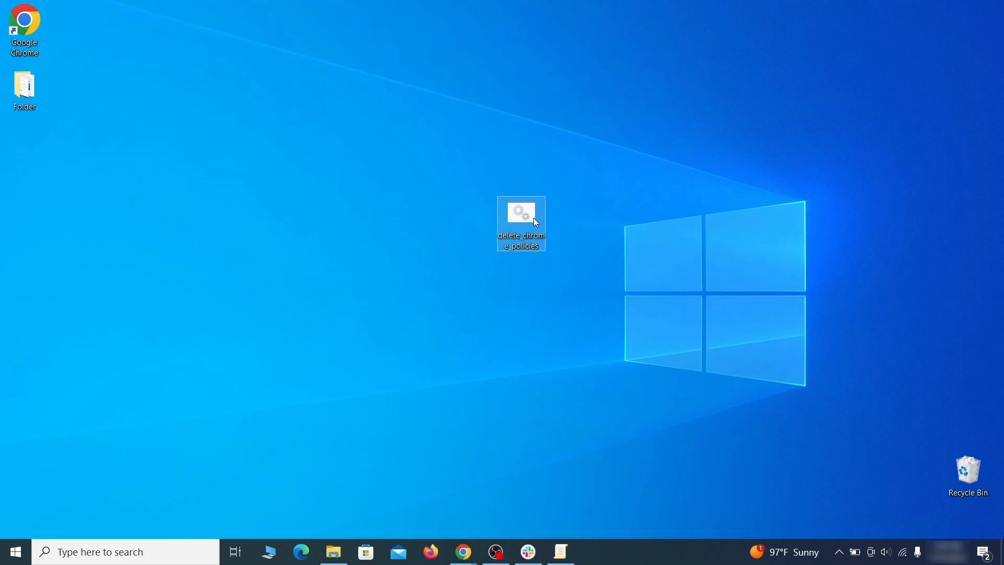
Run delete_chrome_policies.bat from the desktop as administrator despite the SmartScreen block, and close its command window once it has run.
right_click(533, 218)
left_click(602, 268)
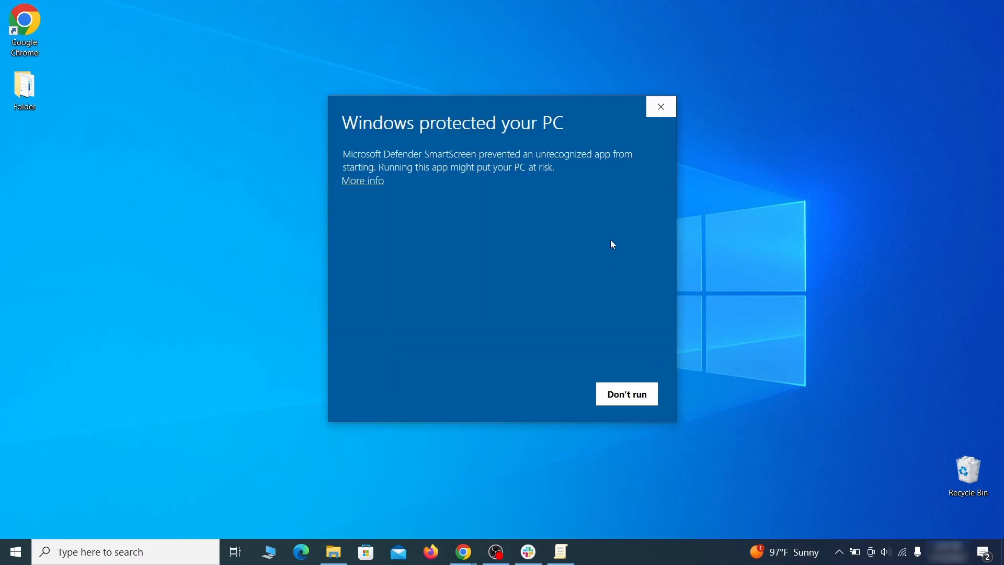
left_click(366, 181)
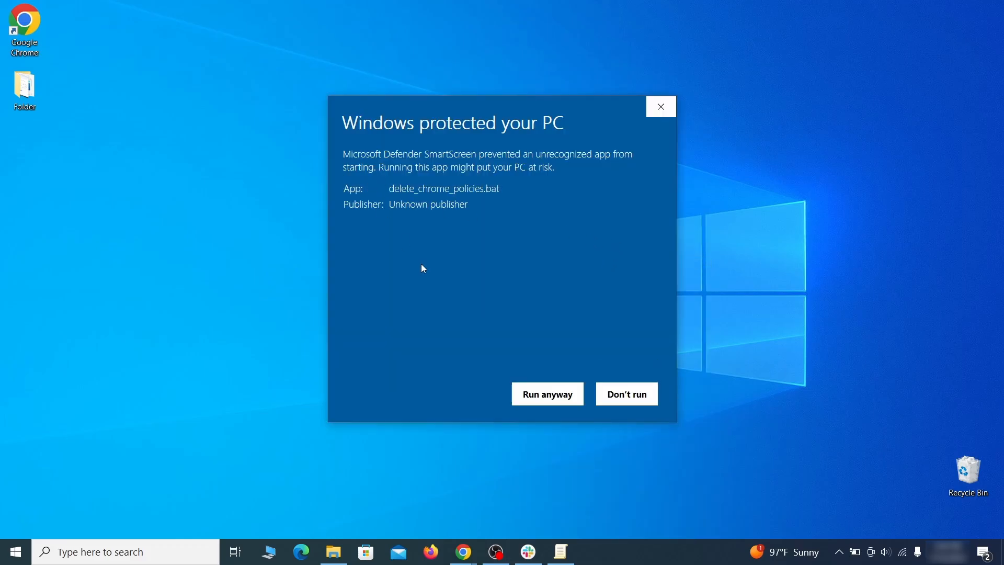
left_click(548, 397)
left_click_drag(360, 29, 529, 61)
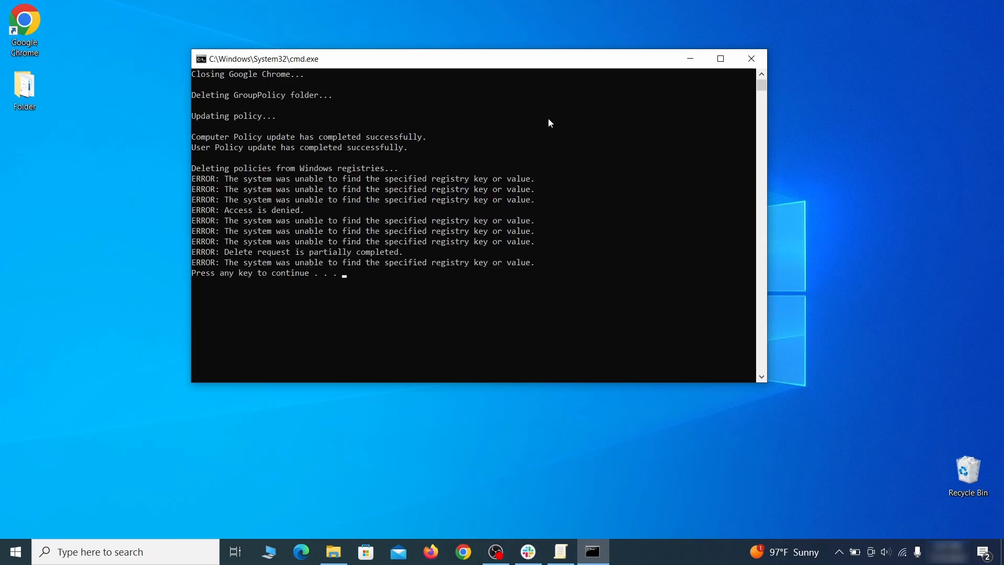
left_click(752, 60)
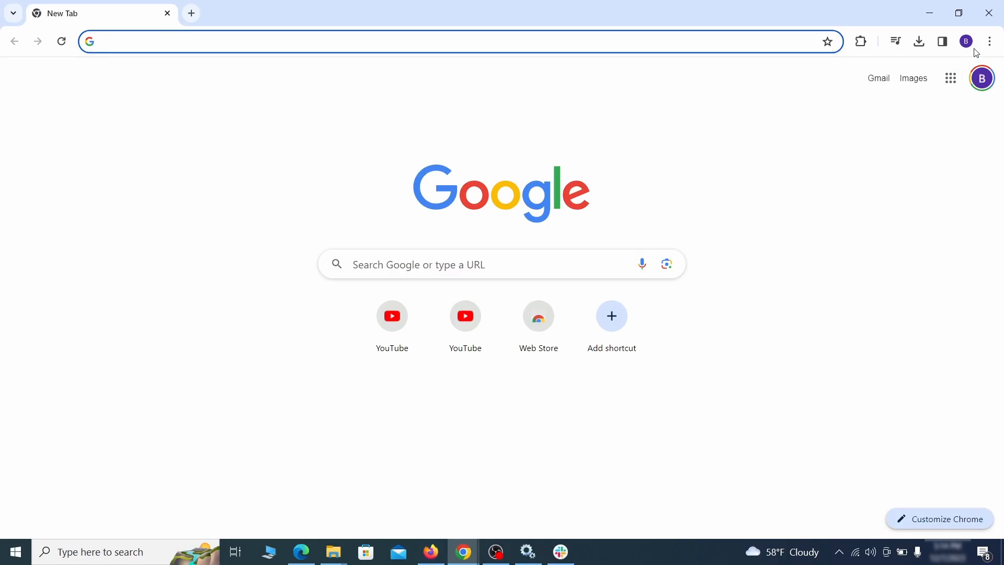
Disable the Add to Zola Button extension in Chrome and remove it.
left_click(991, 42)
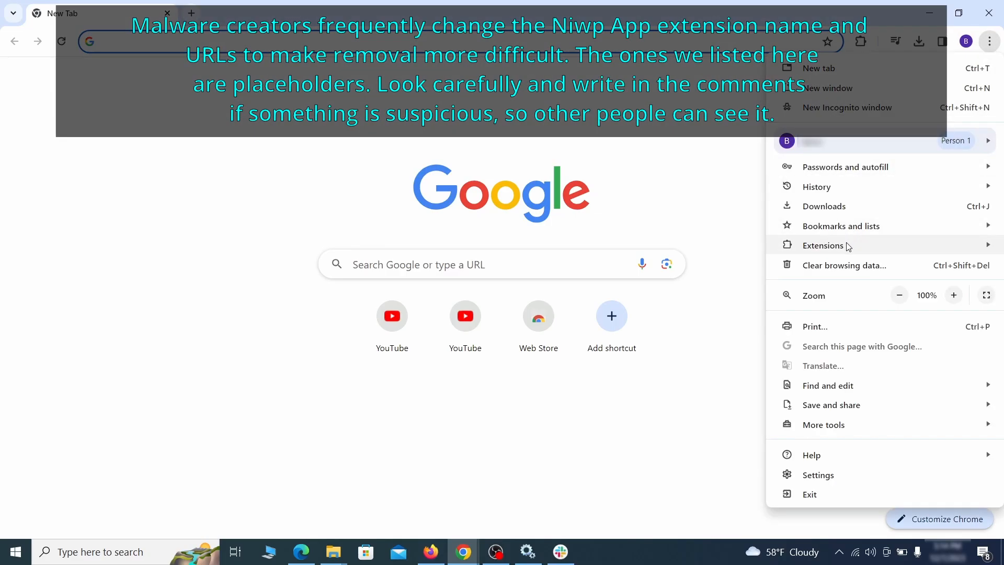
mouse_move(793, 250)
left_click(736, 249)
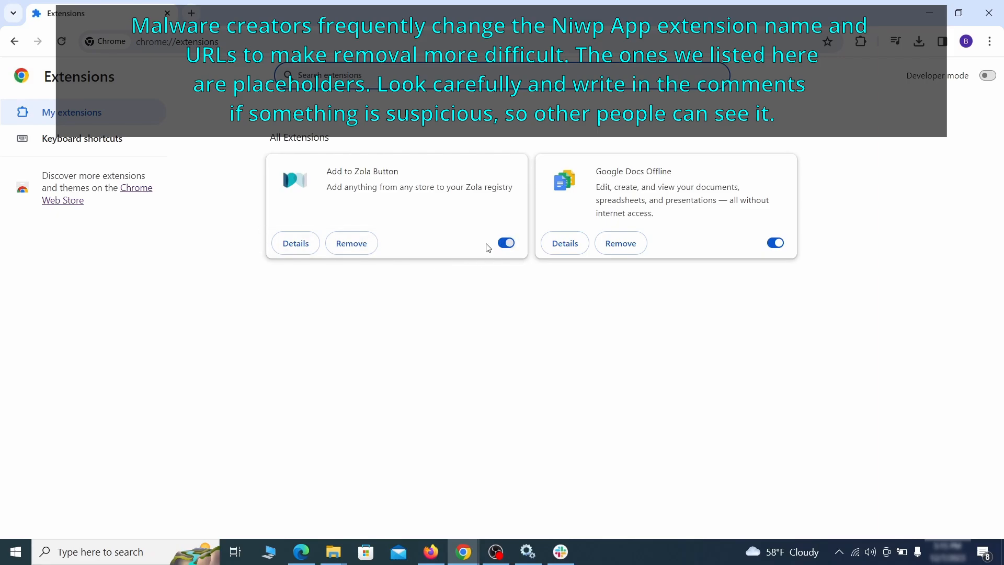
left_click(506, 243)
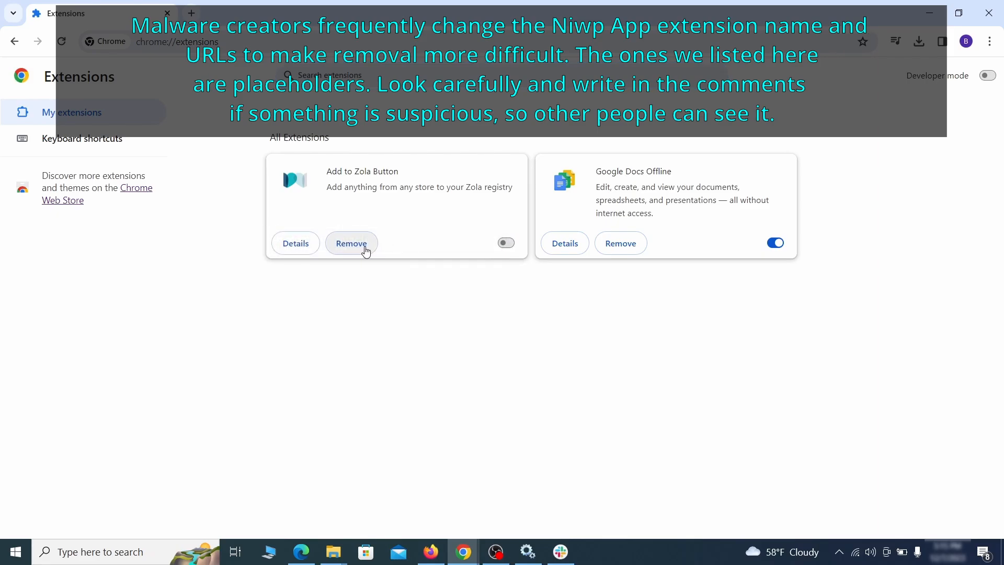
left_click(351, 243)
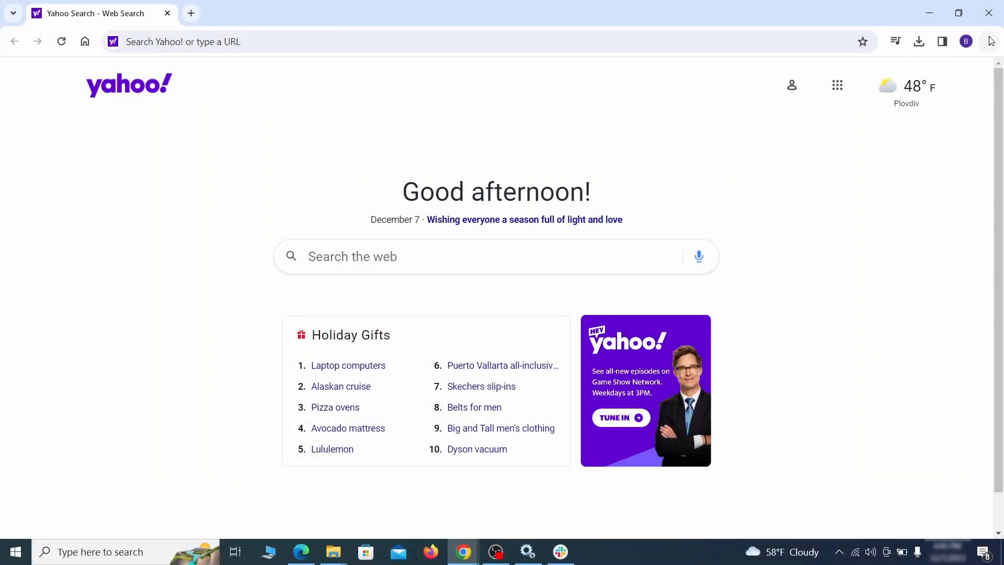
Open the advanced options for clearing browsing data in Chrome's privacy and security settings.
left_click(989, 42)
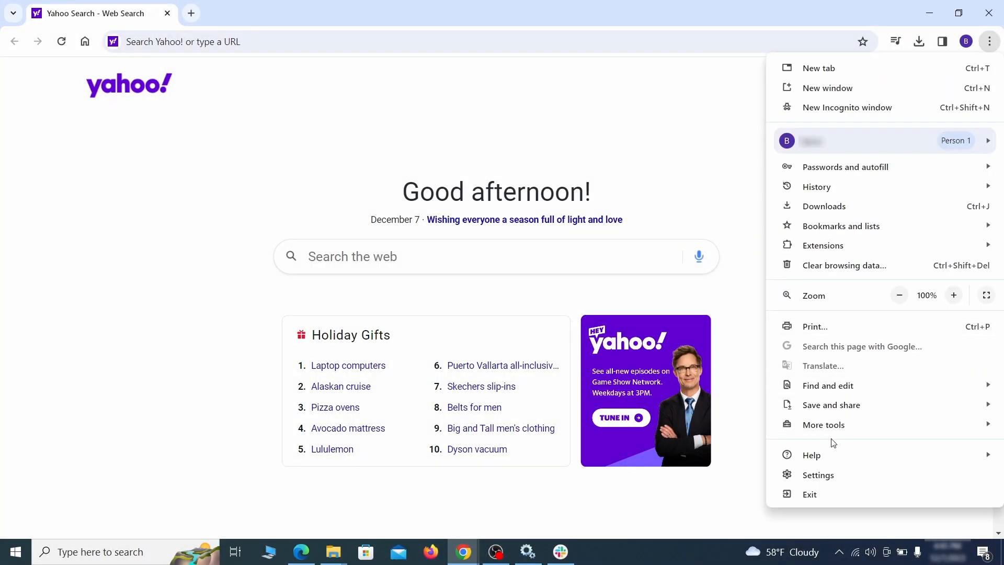
left_click(821, 475)
left_click(117, 164)
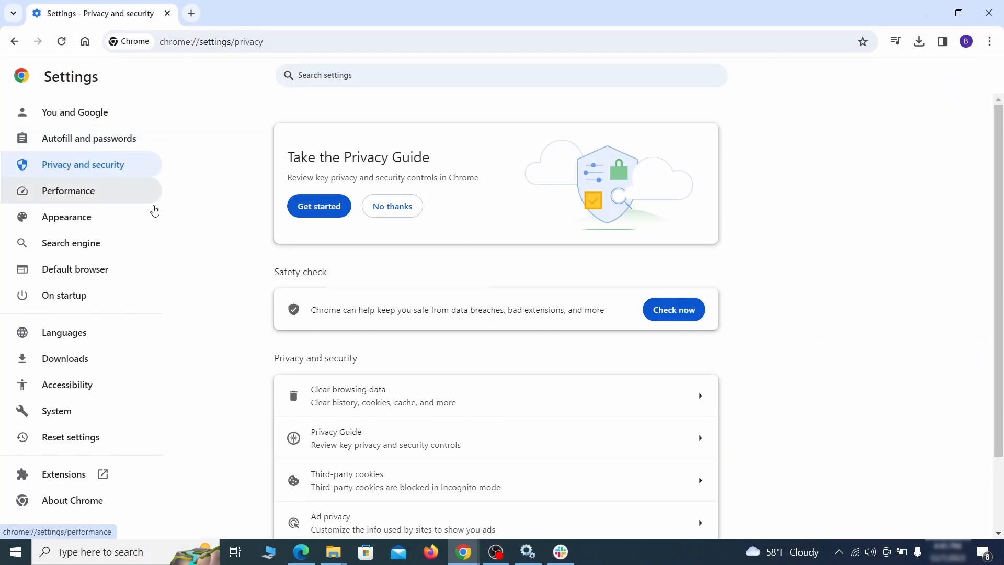
scroll(792, 342, "down", 1)
left_click(656, 337)
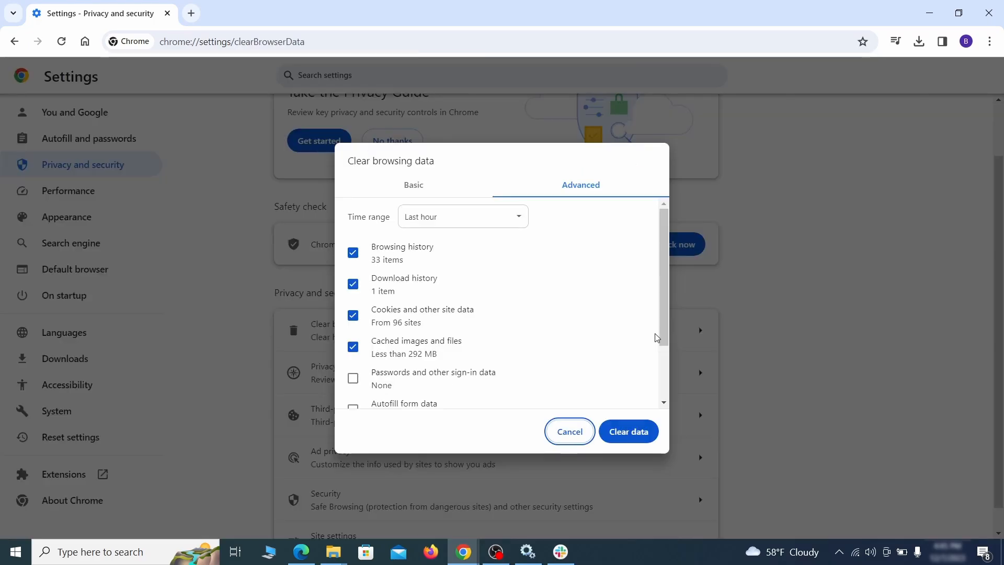
left_click(442, 188)
left_click(559, 189)
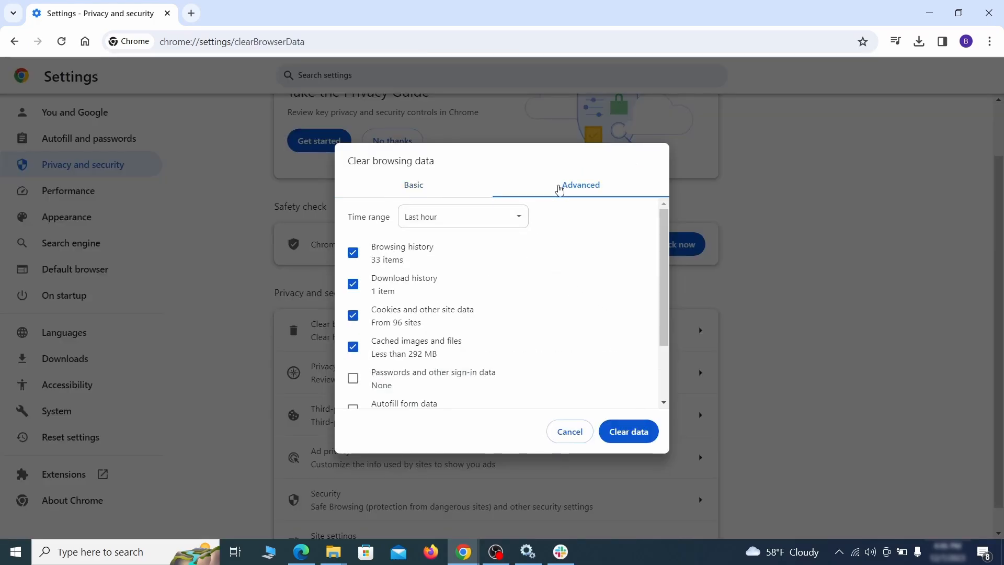
Add autofill form data, site settings and hosted app data to the selection, leave passwords out, and clear the browsing data.
scroll(509, 299, "down", 2)
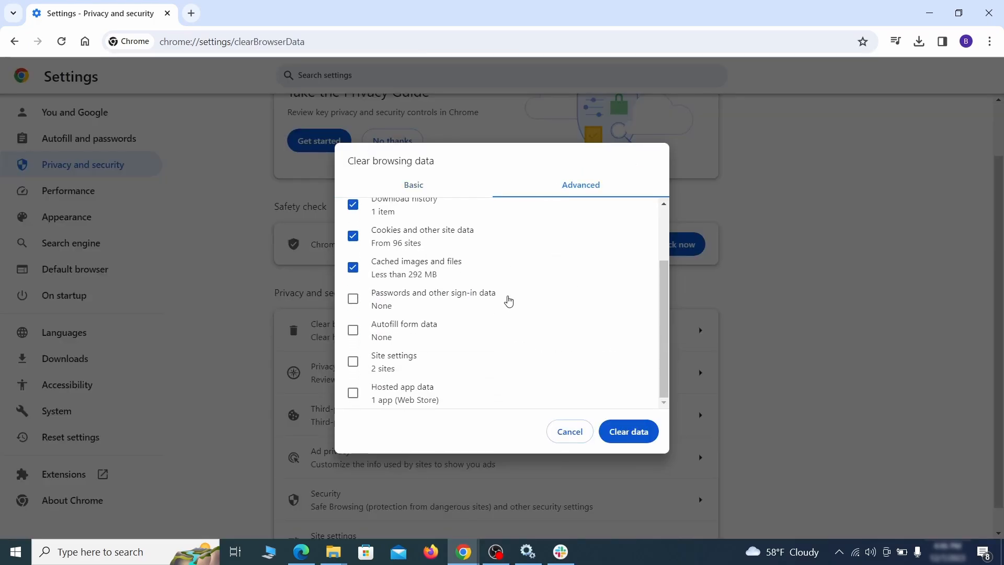
left_click(353, 330)
left_click(353, 361)
left_click(352, 393)
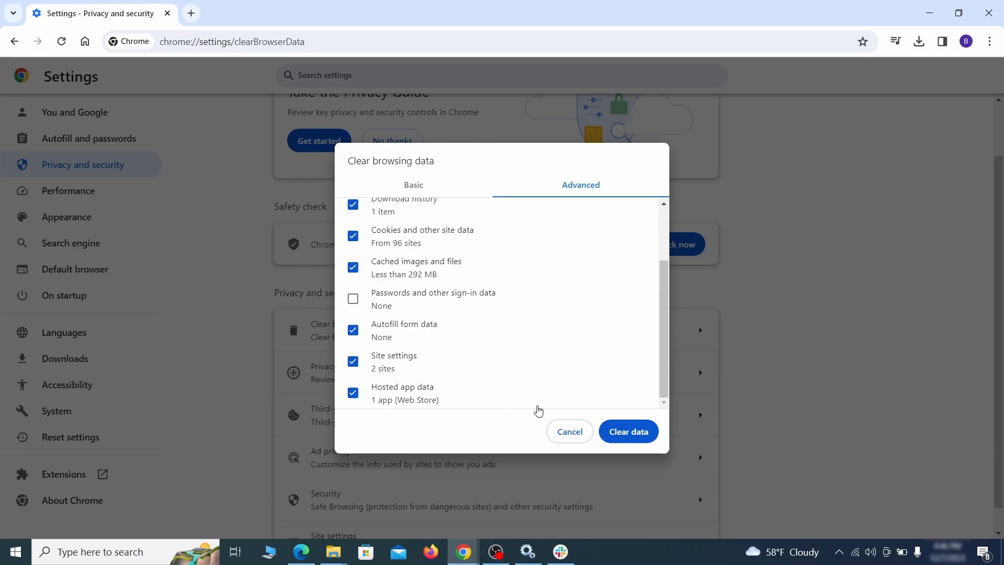
left_click(638, 435)
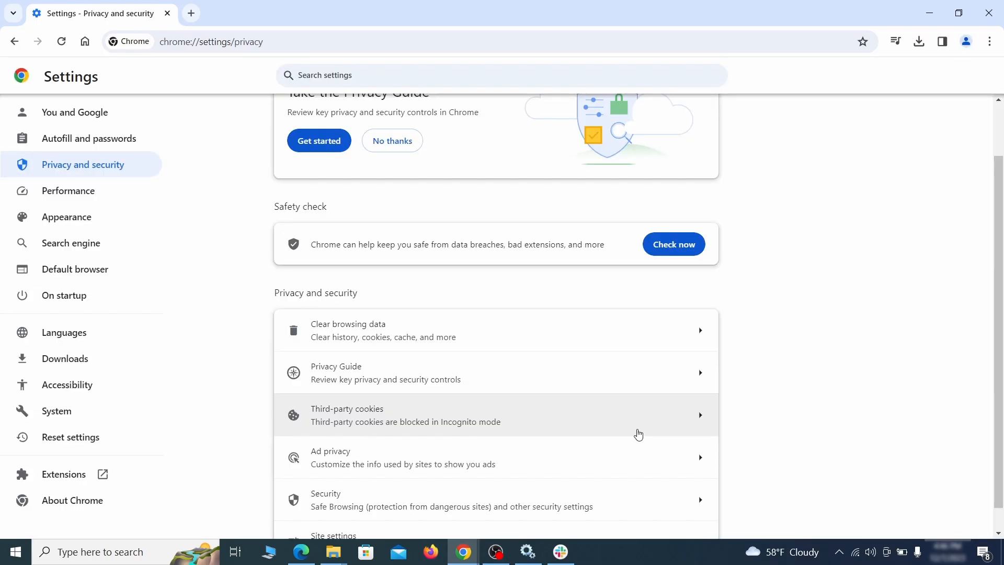
Remove ExampleRougeURL.com from the sites allowed to send notifications in the site settings.
scroll(755, 343, "down", 1)
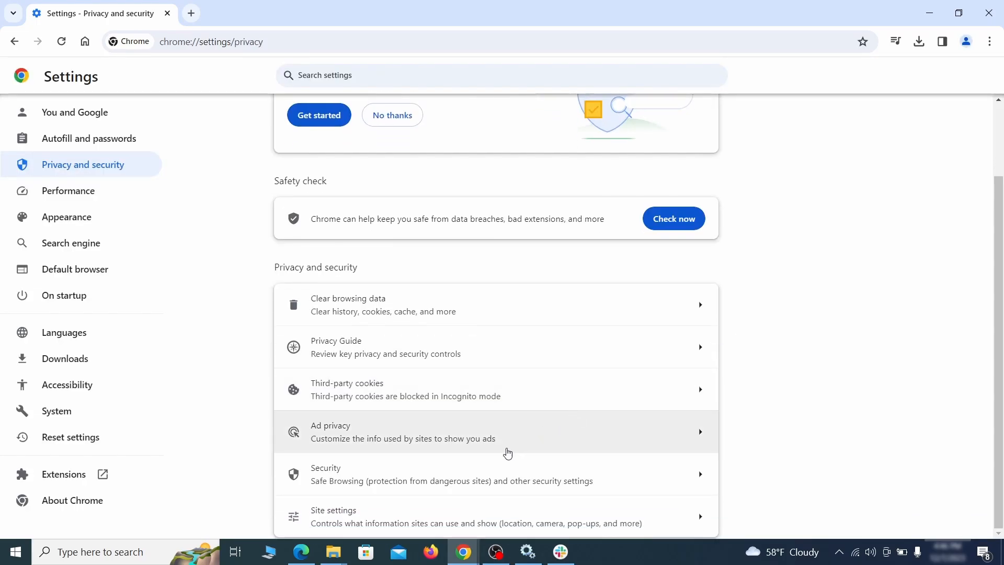
left_click(490, 514)
scroll(720, 319, "down", 3)
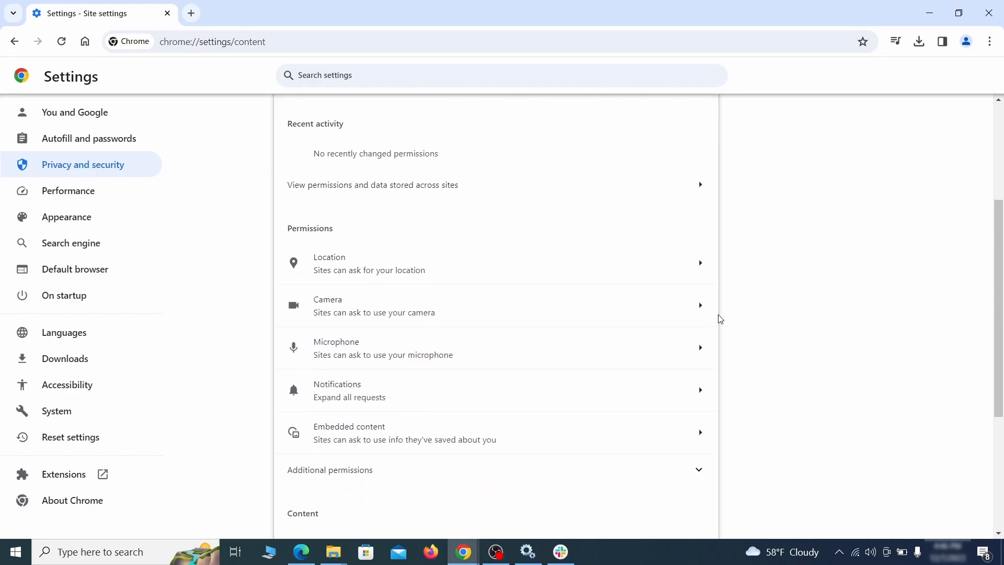
scroll(725, 312, "down", 1)
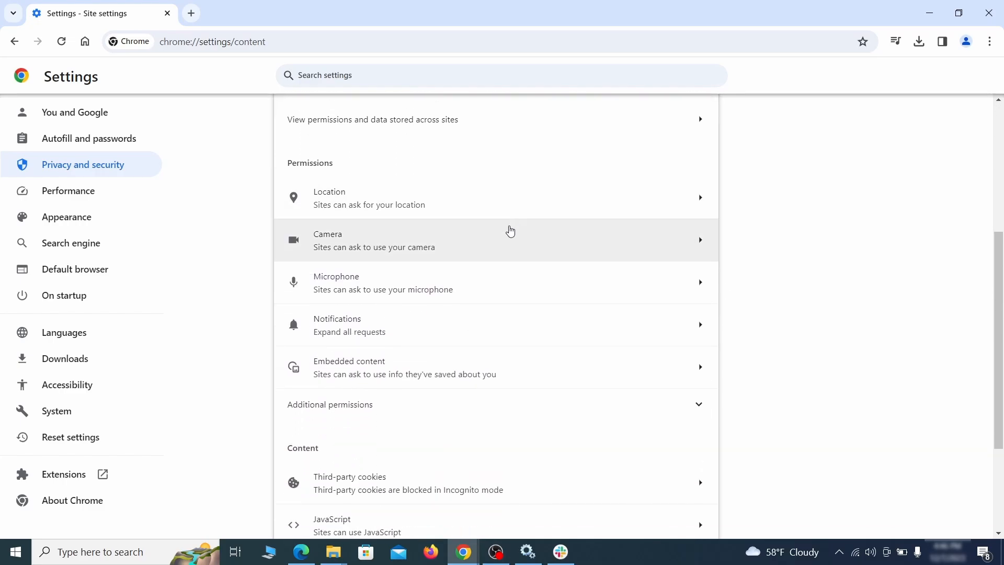
left_click(504, 208)
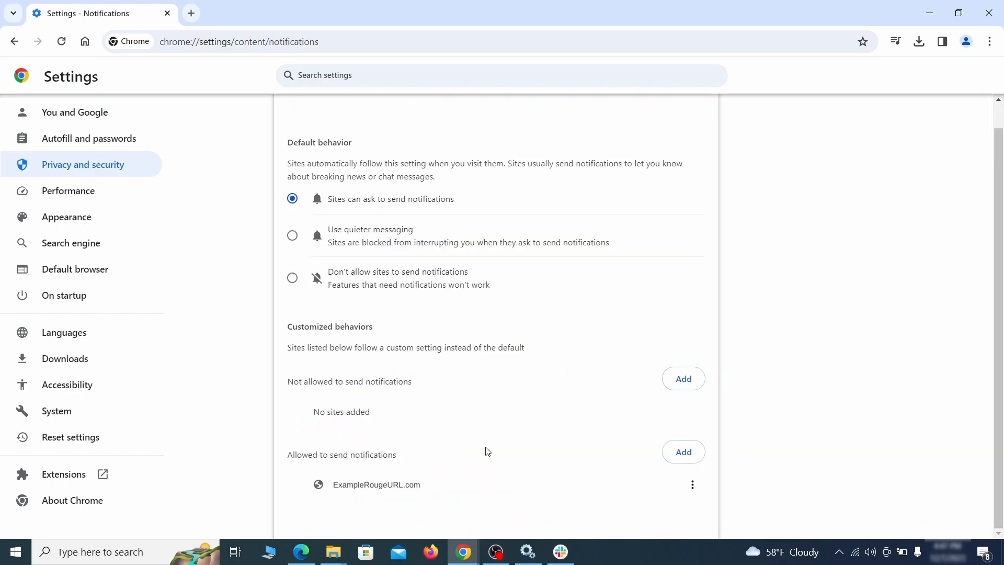
left_click(693, 487)
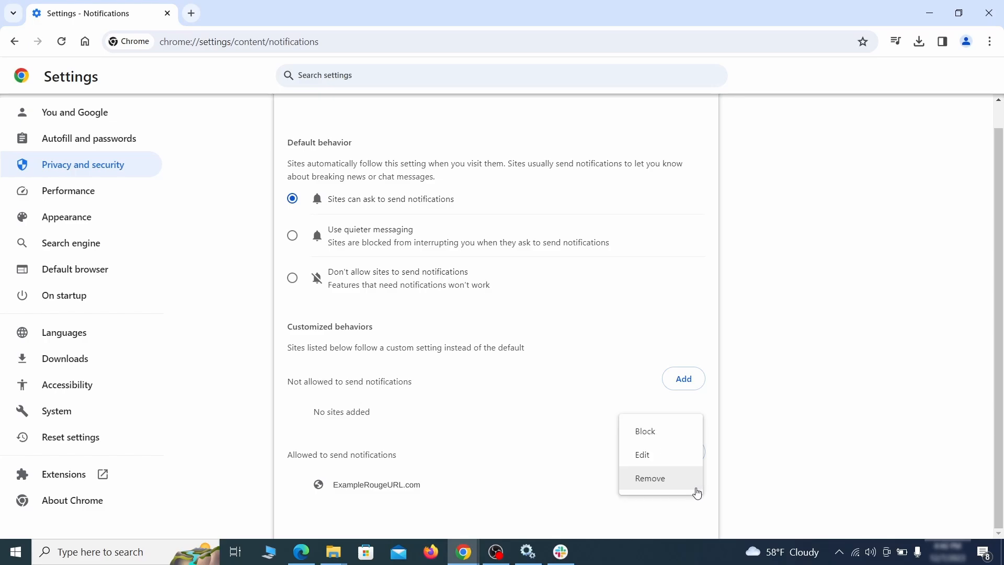
left_click(650, 479)
Delete ExampleRougeURL.com from the sites allowed to use third-party cookies in Chrome's site settings.
key("alt+Left")
scroll(542, 354, "down", 2)
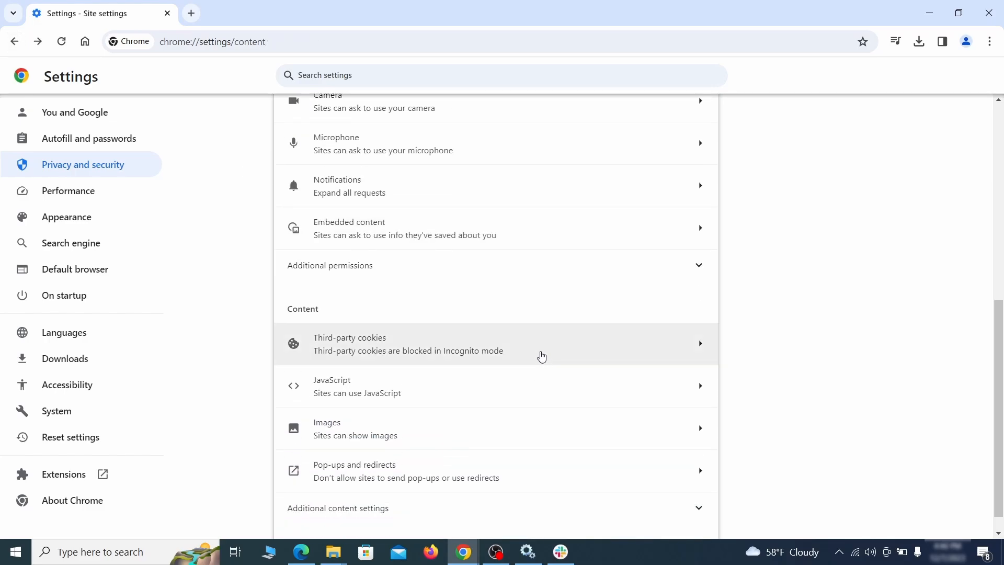
left_click(540, 351)
scroll(544, 361, "down", 5)
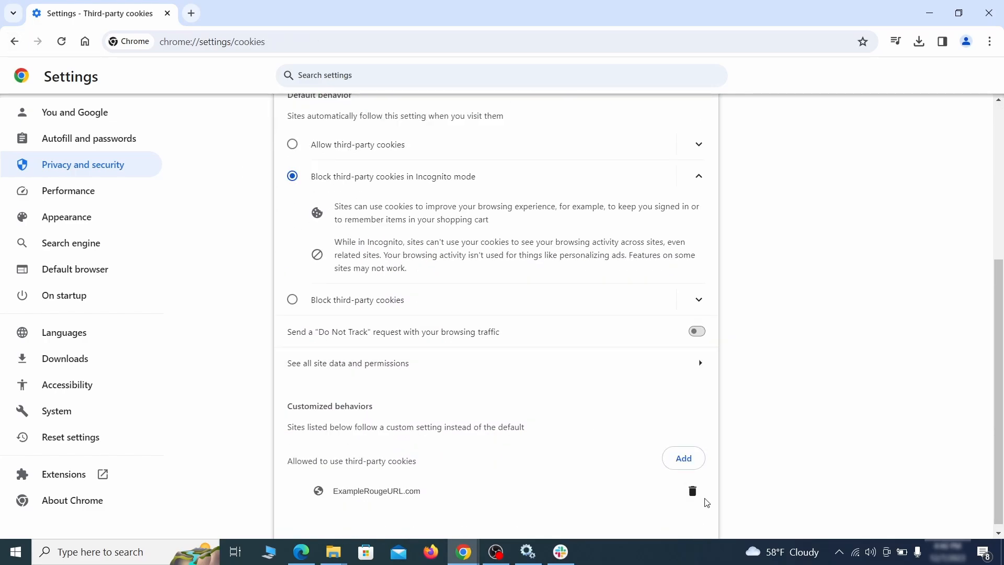
left_click(692, 492)
key("alt+Left")
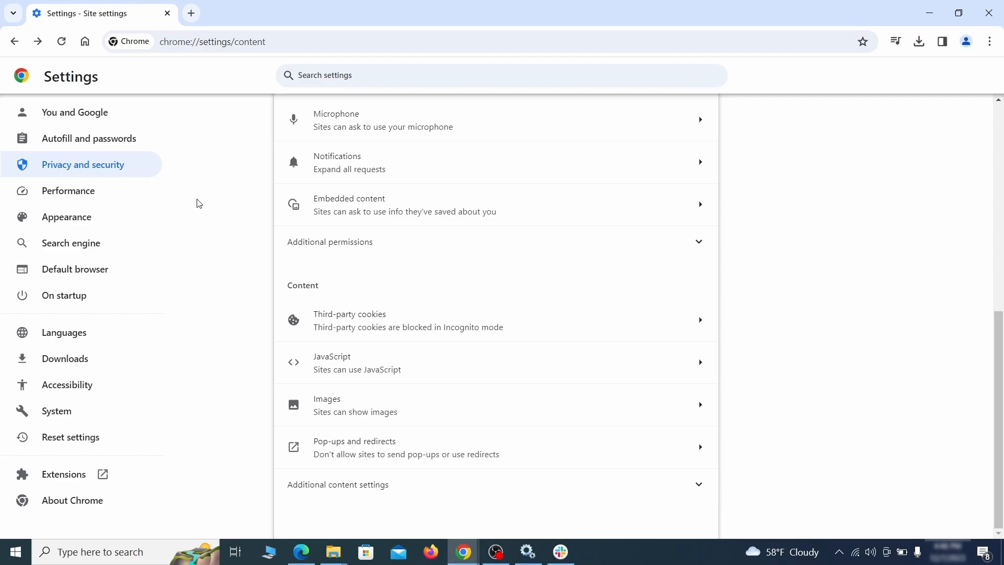
Clear the custom web address set for the home button in Chrome's appearance settings.
left_click(136, 218)
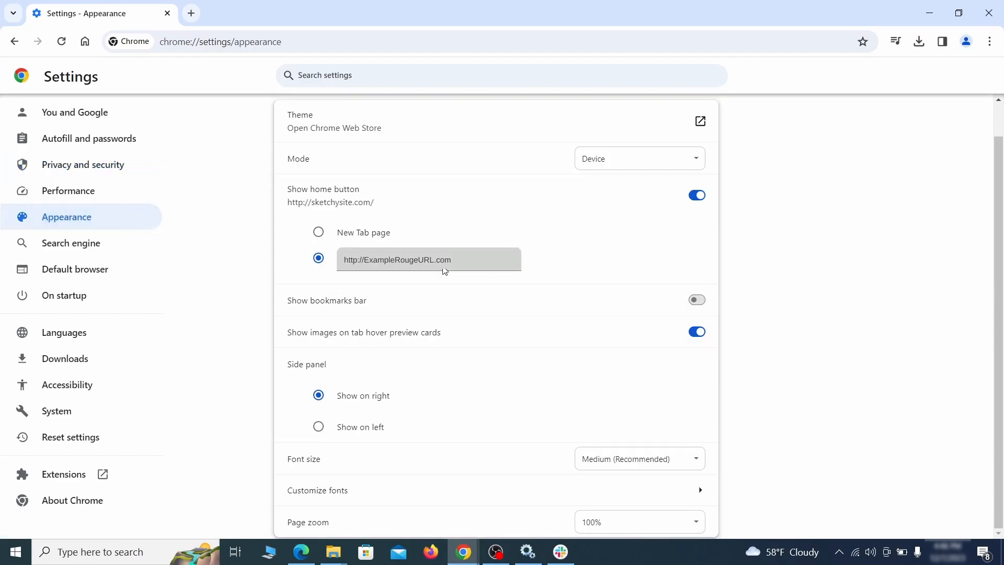
left_click(330, 260)
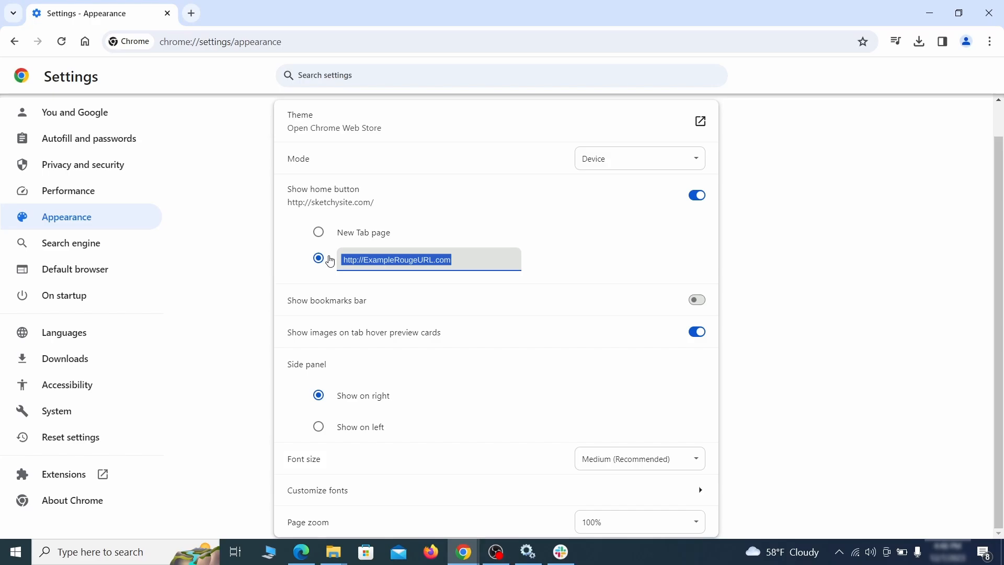
key("BackSpace")
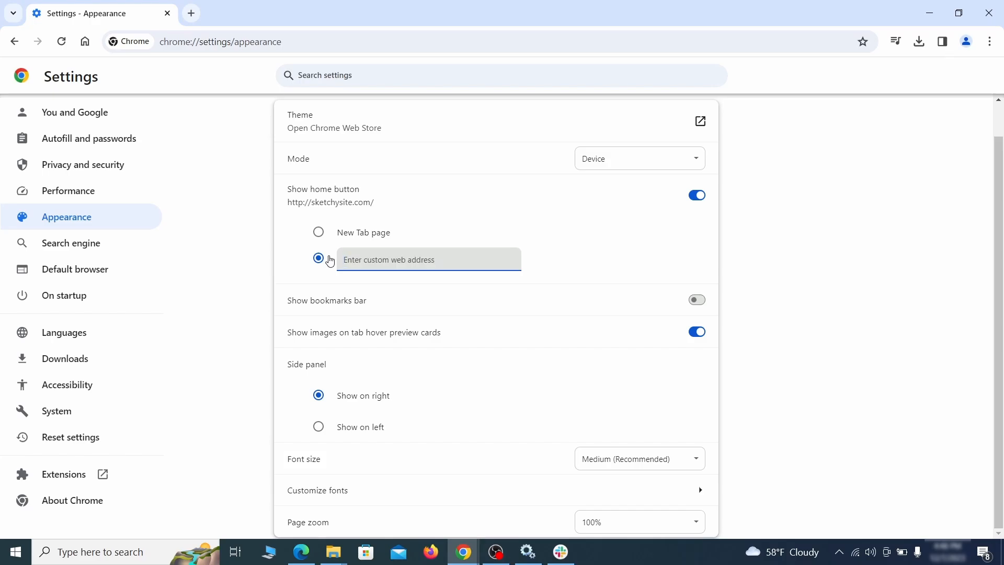
Set Google as the search engine used in Chrome's address bar.
left_click(107, 246)
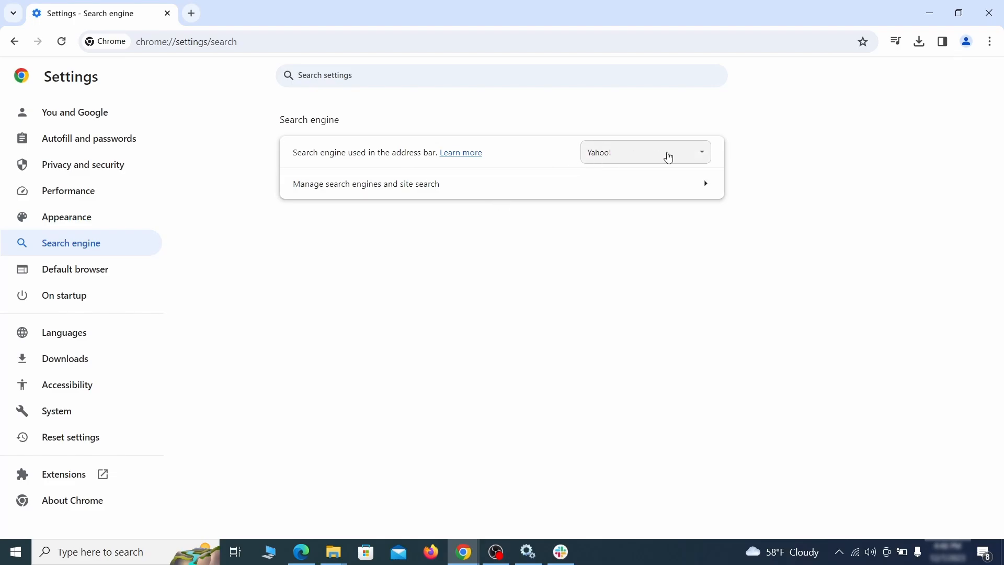
left_click(685, 157)
left_click(669, 169)
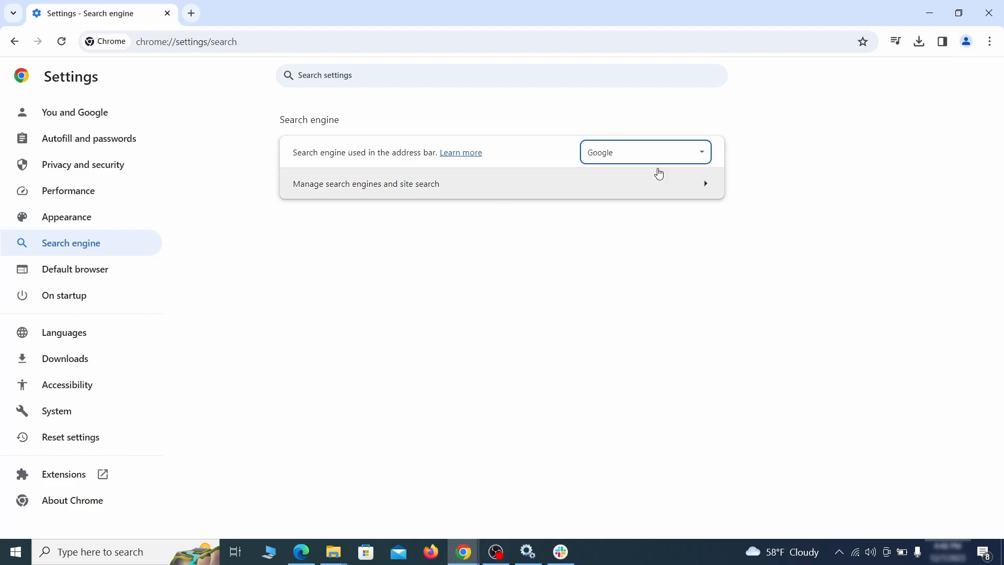
Delete the ExampleRougeURL.com entry from the site search shortcuts in Chrome's search engine management.
left_click(645, 193)
scroll(648, 272, "down", 2)
scroll(648, 272, "down", 5)
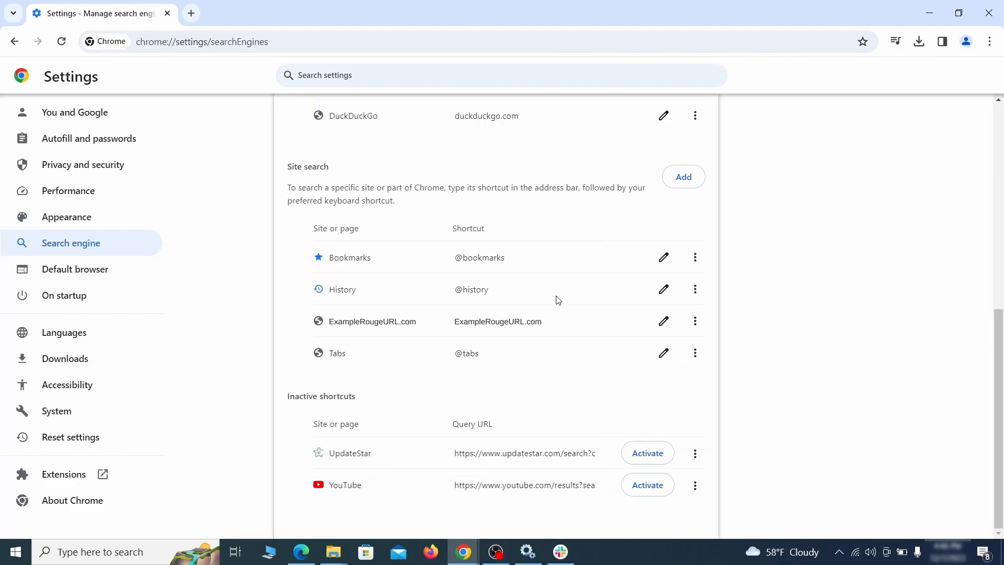
left_click(694, 321)
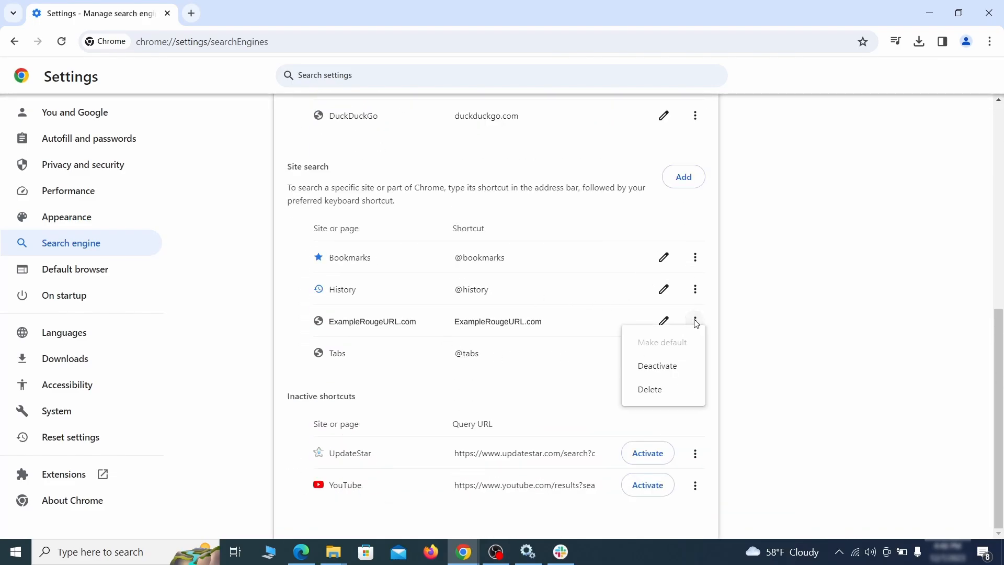
left_click(650, 391)
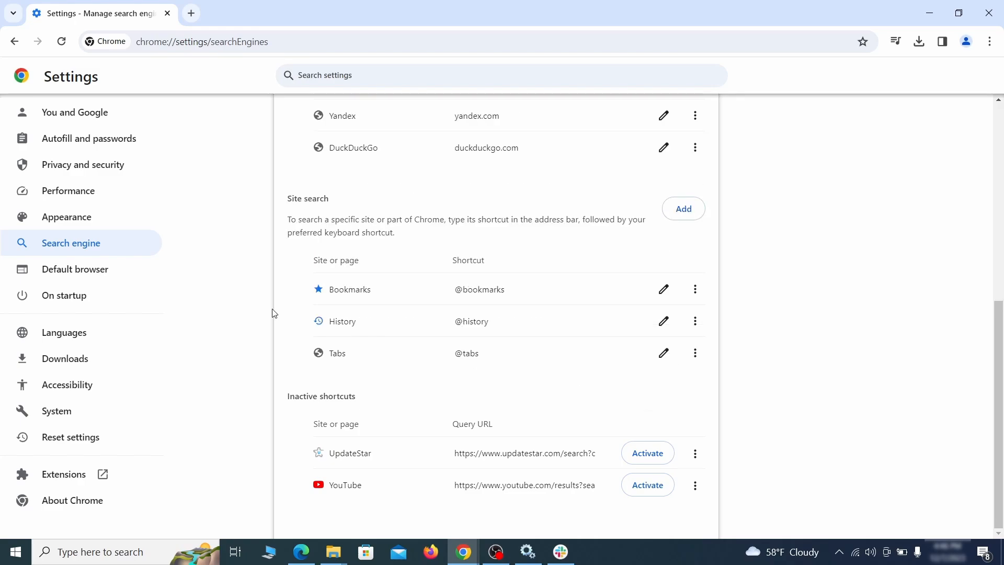
Remove ExampleRougeURL.com from Chrome's startup pages and choose to continue where you left off on startup.
left_click(78, 293)
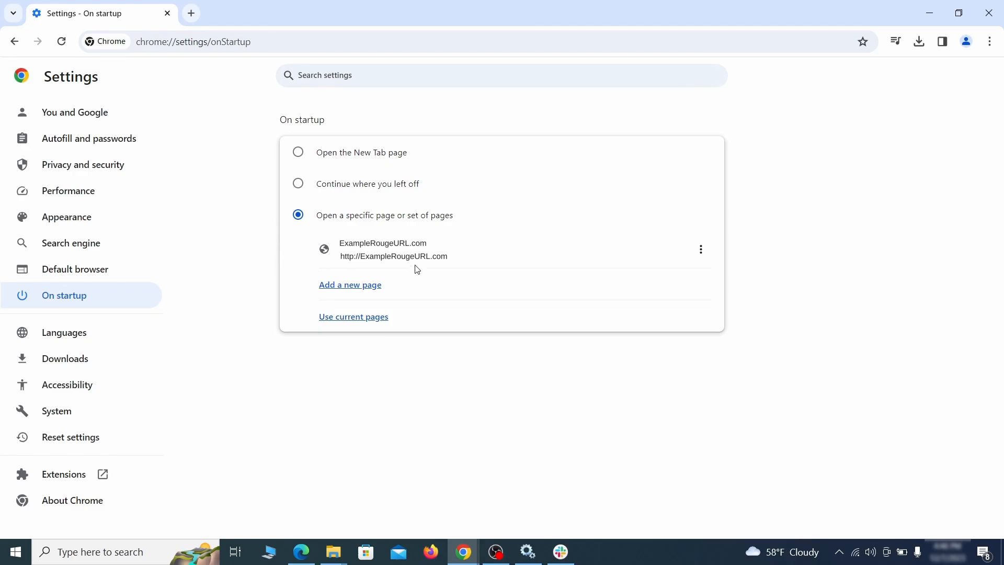
left_click(700, 250)
left_click(670, 282)
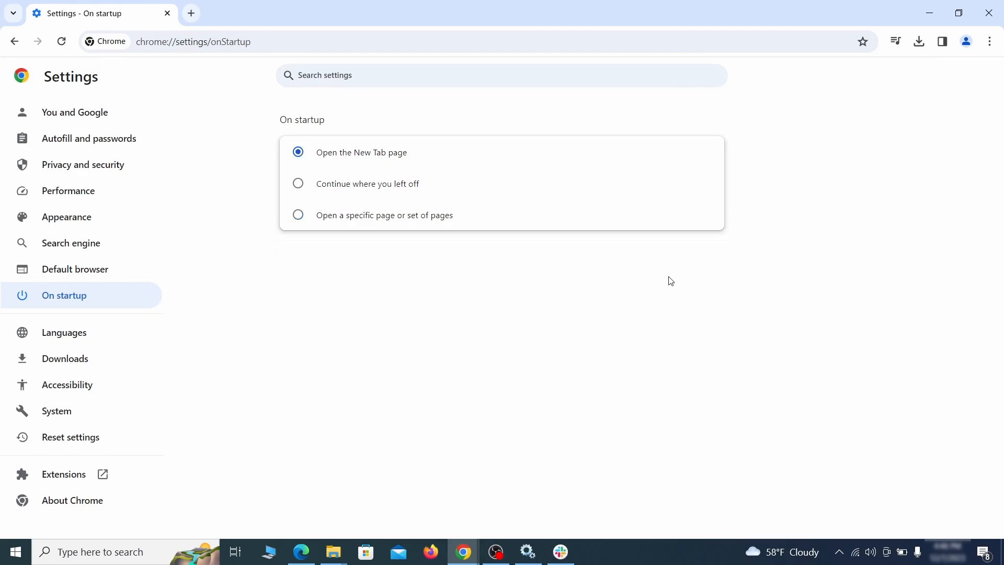
left_click(299, 188)
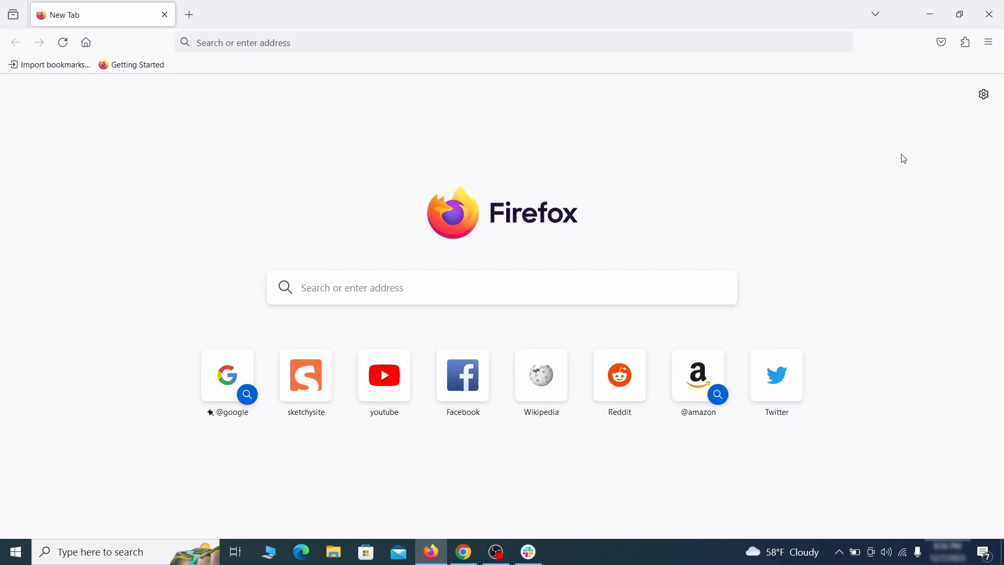
Switch to Firefox, disable the Contenu+ extension in the add-ons manager and remove it.
left_click(966, 42)
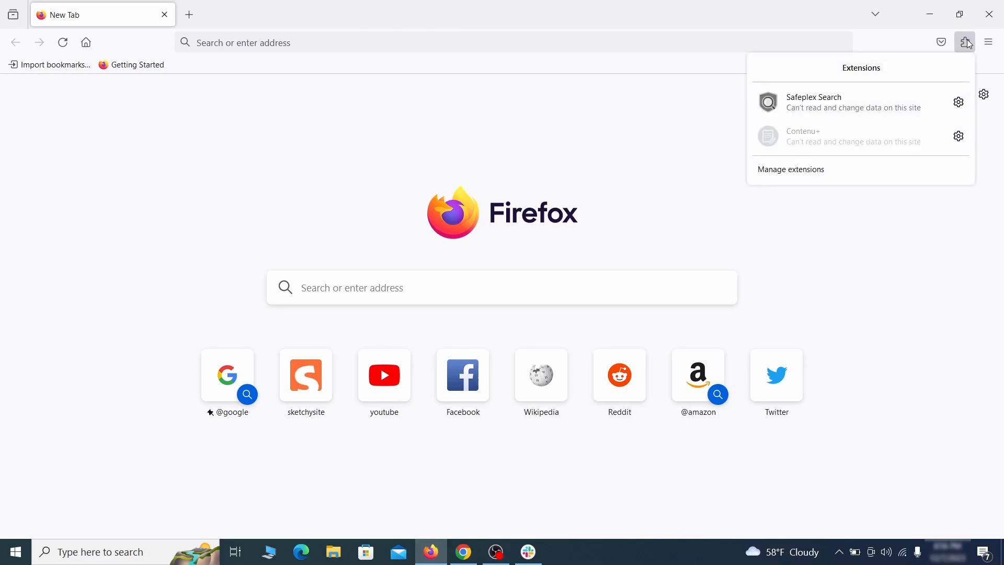
left_click(844, 171)
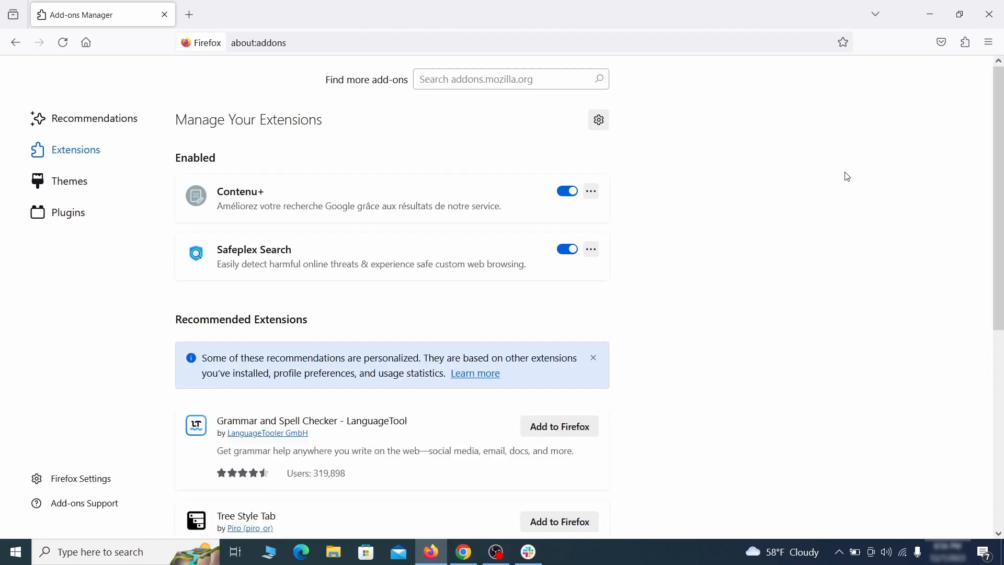
left_click(567, 191)
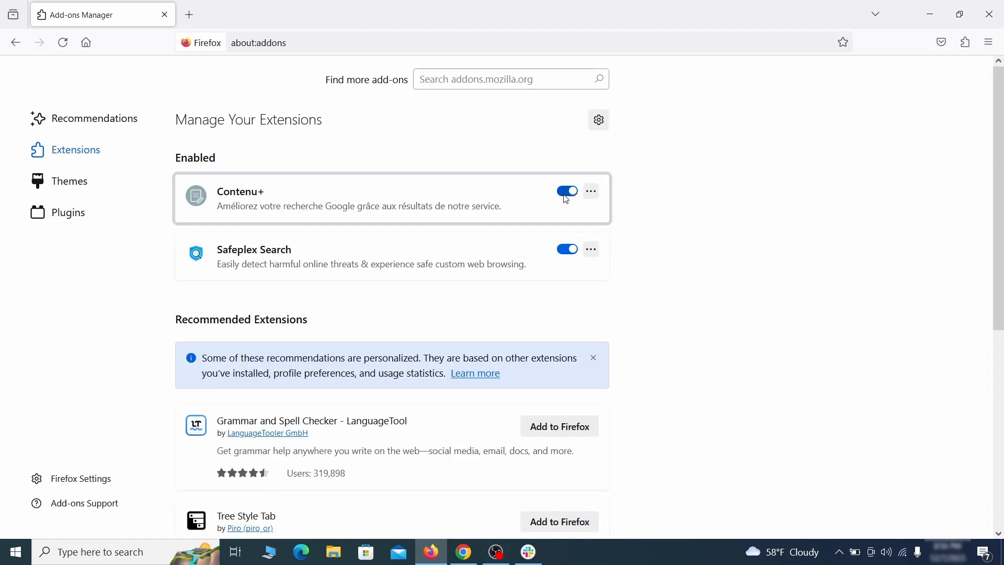
left_click(592, 192)
left_click(631, 209)
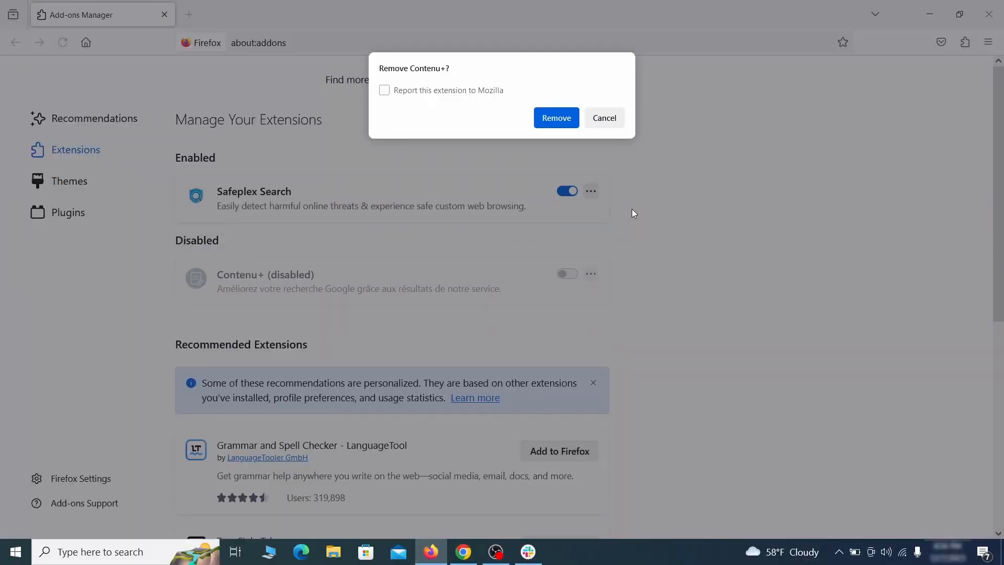
left_click(554, 118)
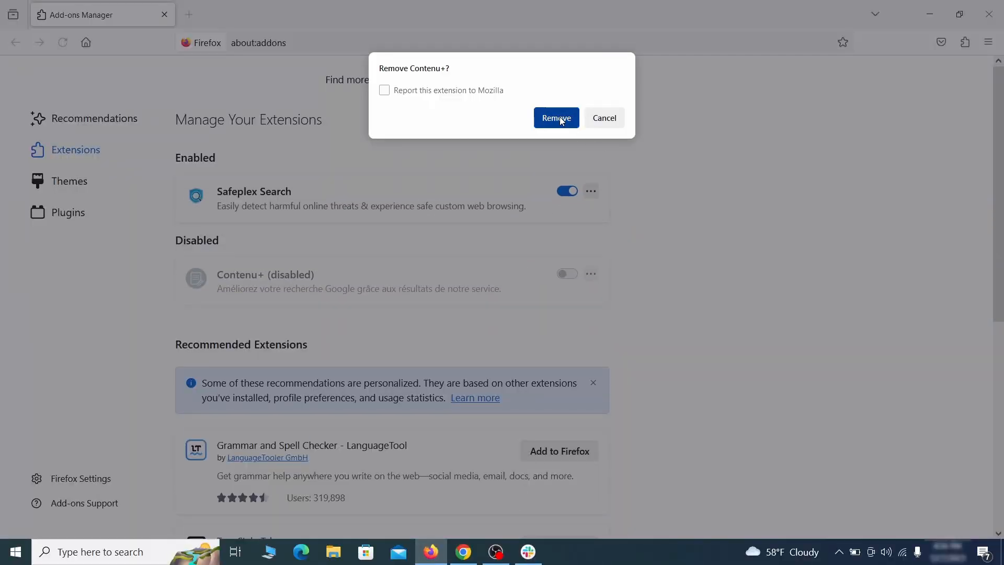
Clear the custom homepage URL for new windows in Firefox's home settings.
left_click(988, 44)
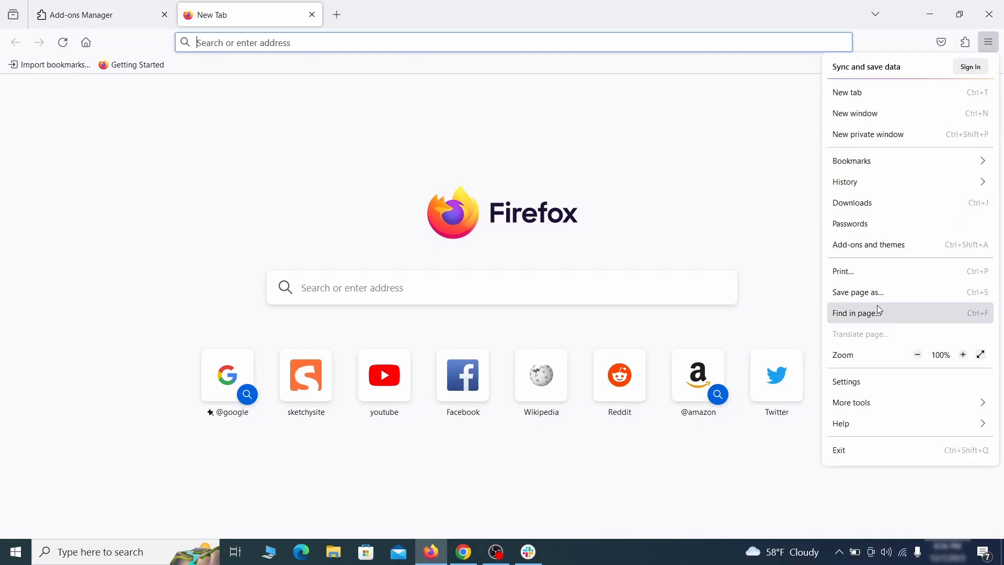
left_click(868, 386)
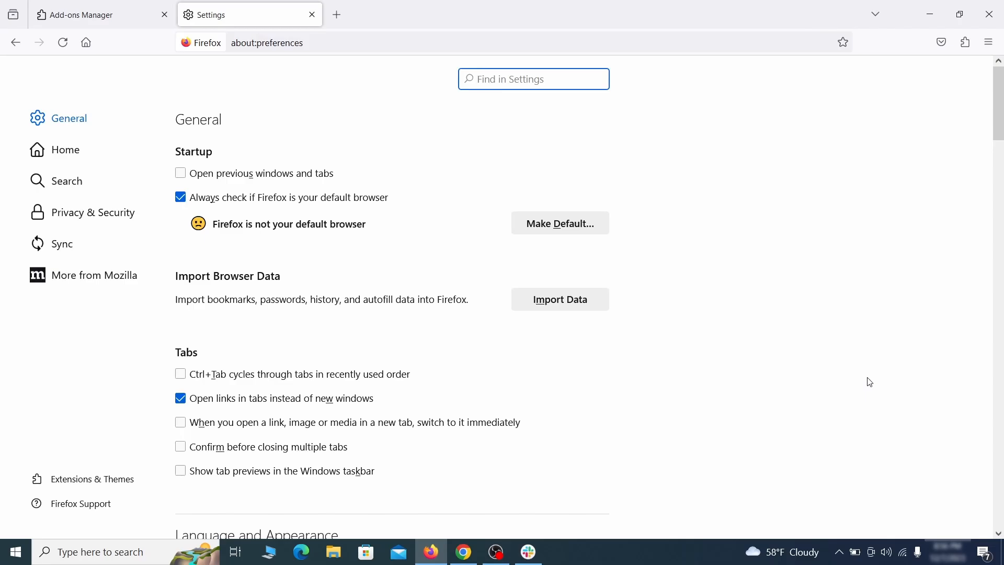
left_click(76, 151)
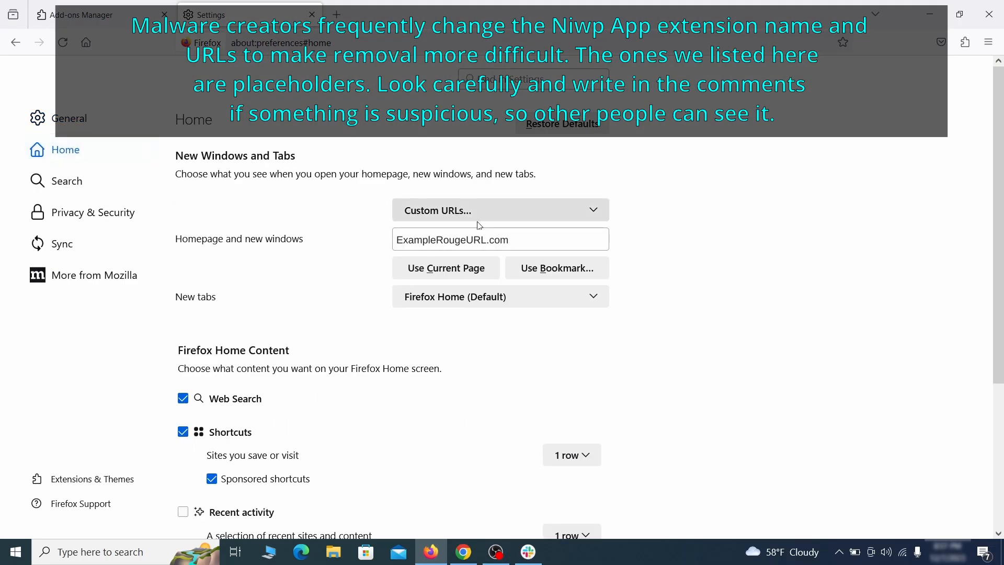
triple_click(507, 240)
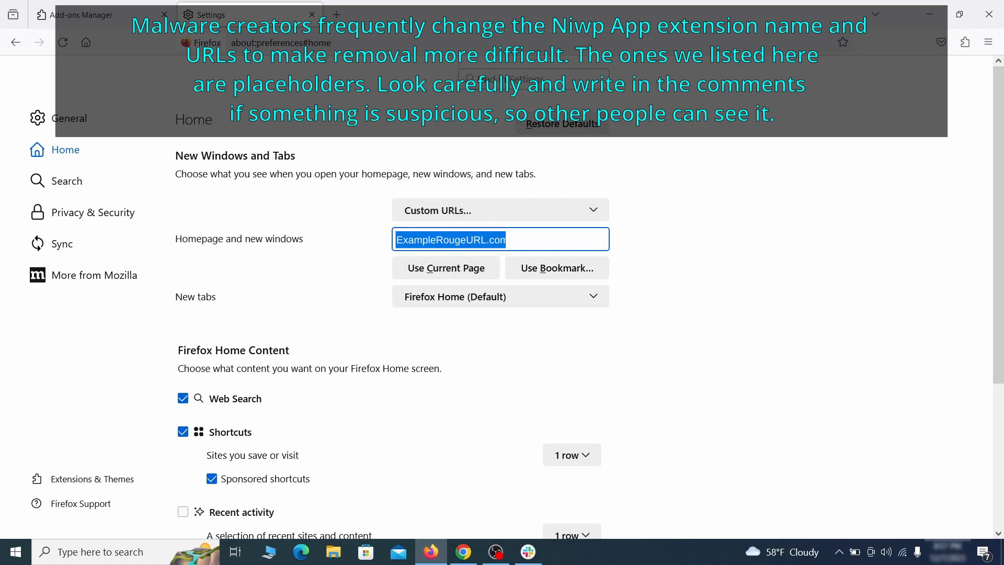
key("BackSpace")
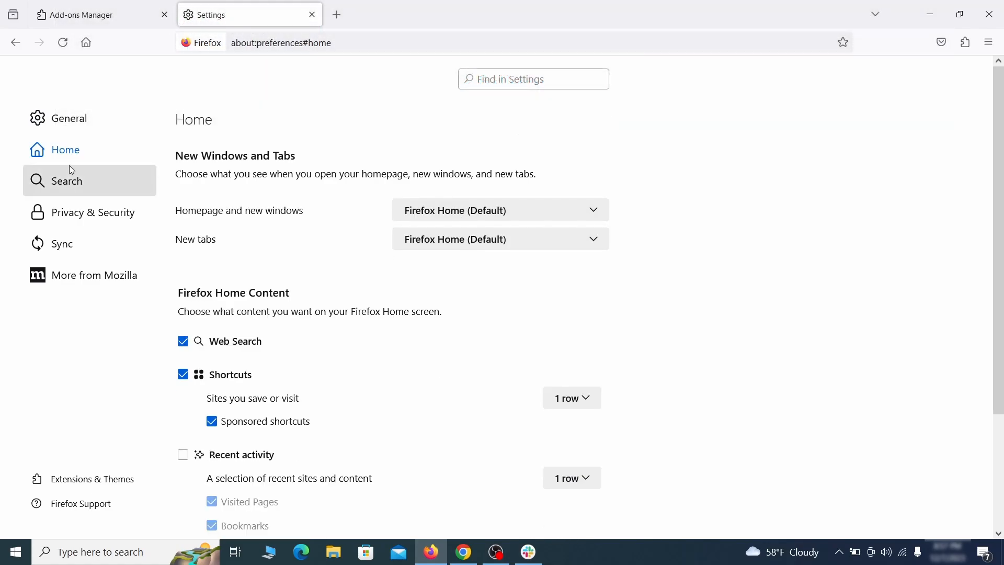
Set Google as the default search engine in Firefox's search settings.
left_click(71, 180)
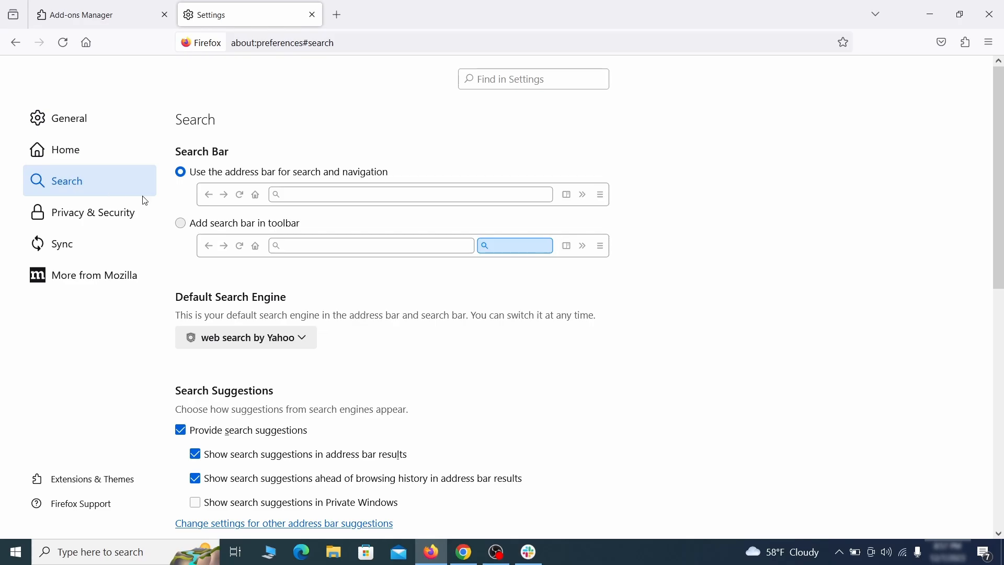
scroll(470, 304, "down", 2)
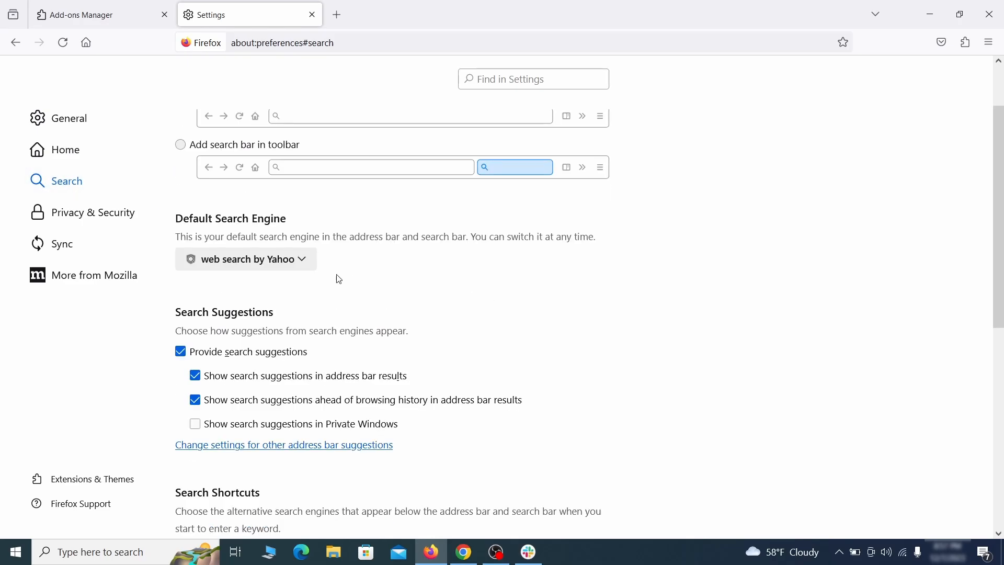
left_click(299, 264)
left_click(291, 279)
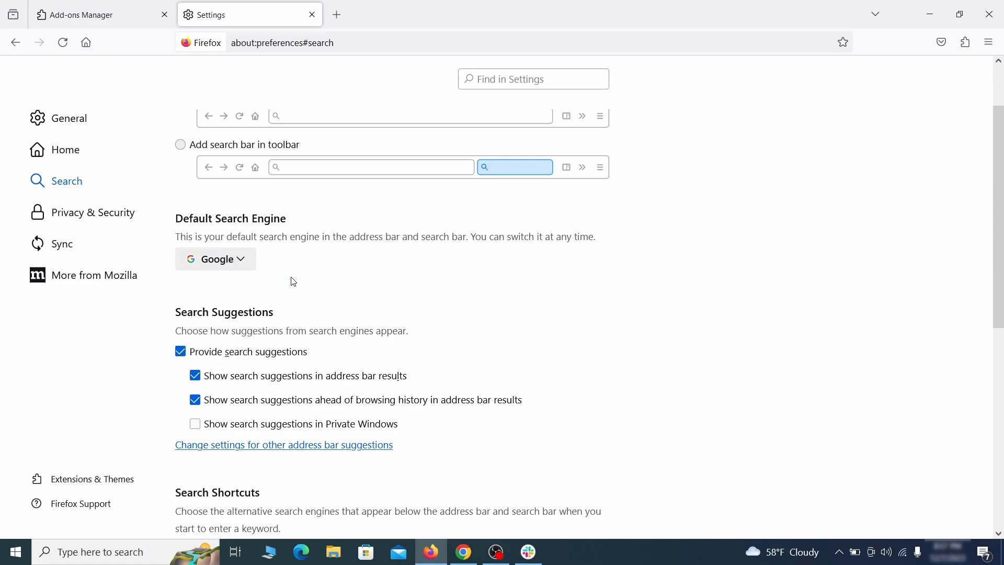
Remove the "web search by Yahoo" engine with the Safeplex Search keyword from Firefox's search shortcuts.
scroll(486, 293, "down", 5)
scroll(548, 265, "down", 3)
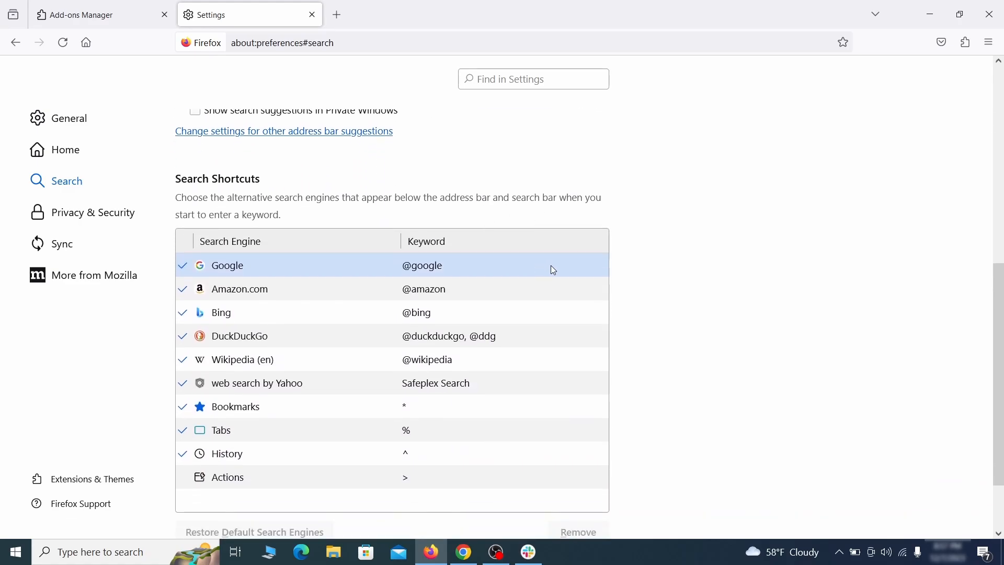
scroll(550, 265, "down", 3)
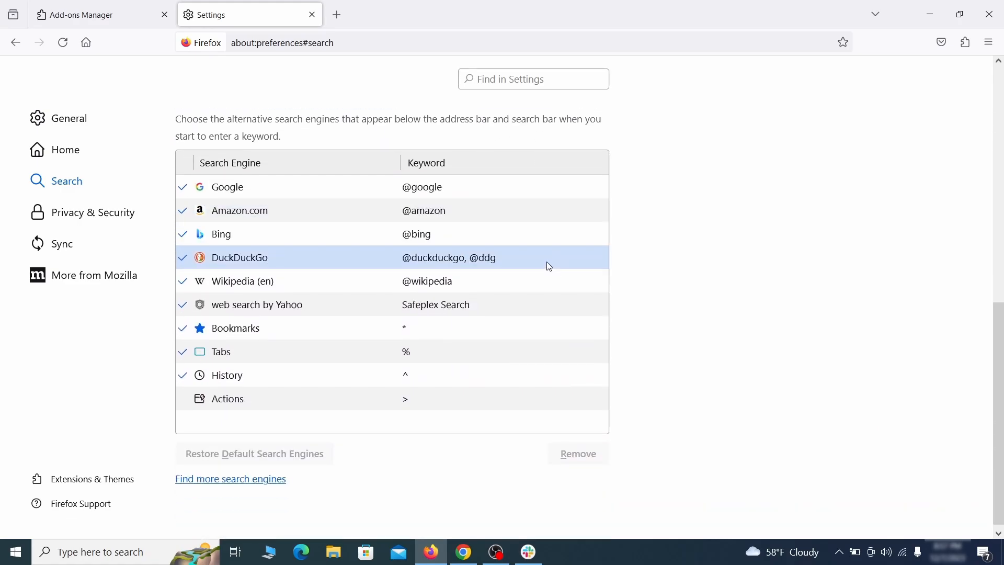
left_click(498, 309)
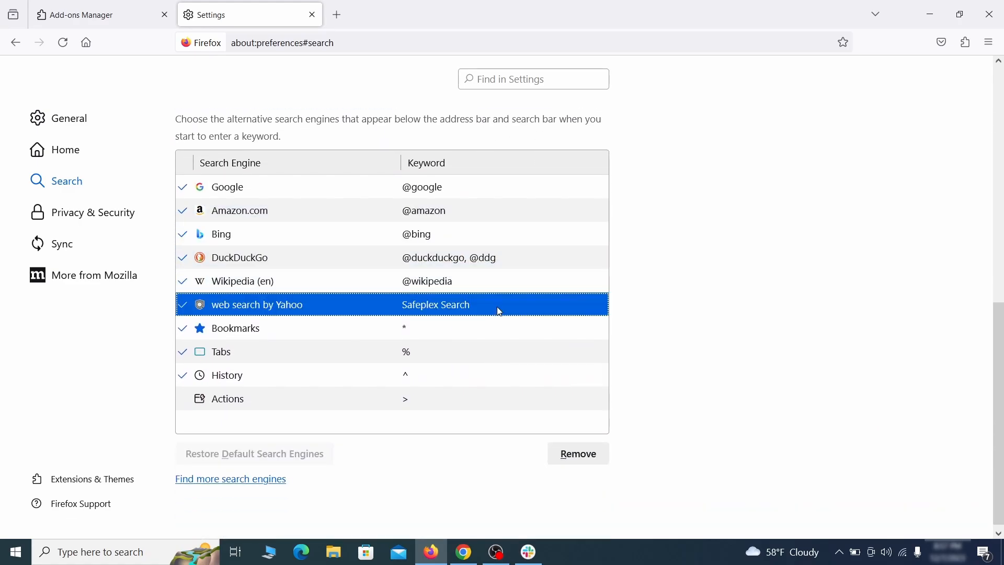
left_click(600, 465)
scroll(475, 330, "up", 3)
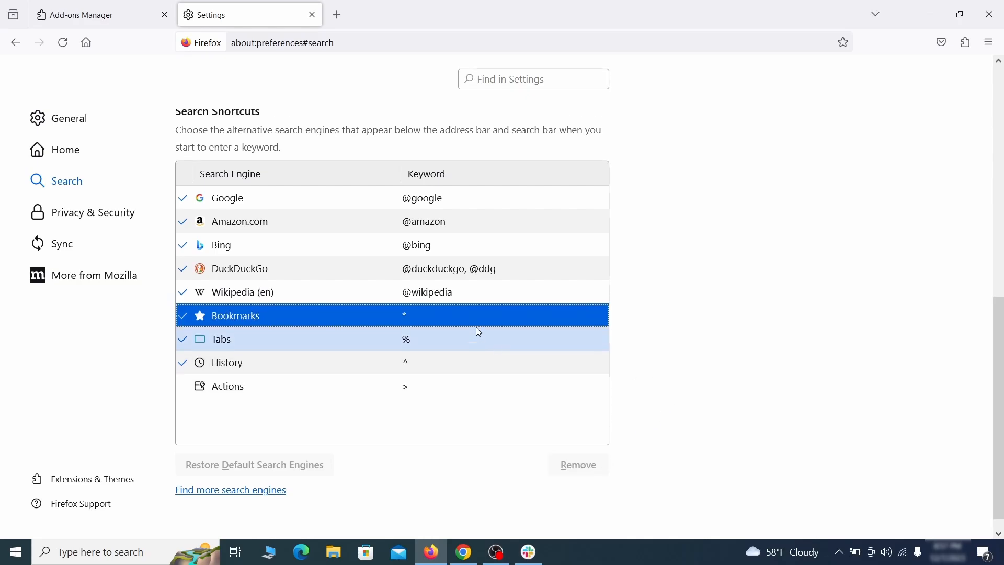
Clear all cookies, site data and cached web content in Firefox's privacy and security settings.
left_click(96, 209)
scroll(668, 240, "down", 10)
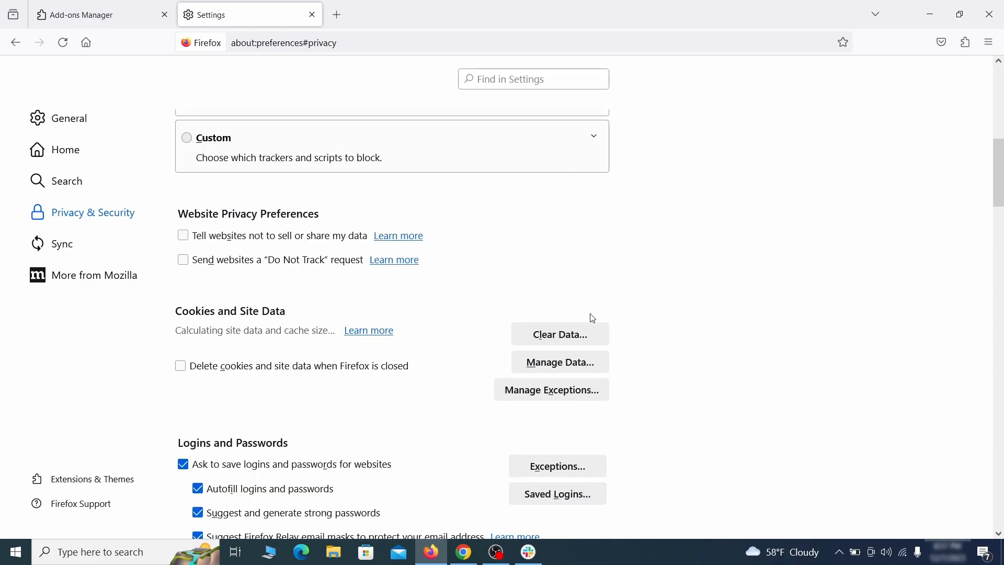
left_click(573, 334)
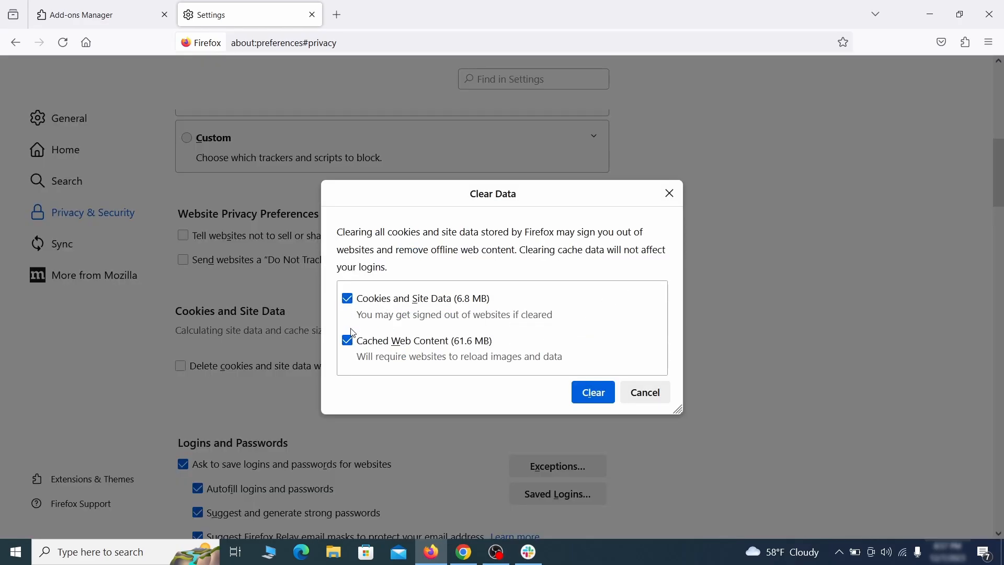
left_click(607, 394)
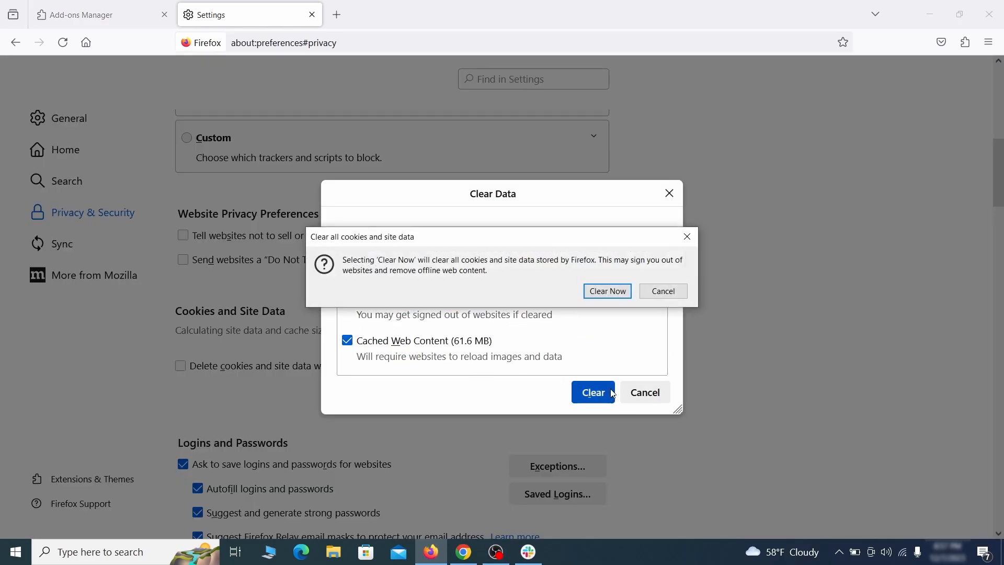
left_click(612, 294)
scroll(681, 320, "down", 4)
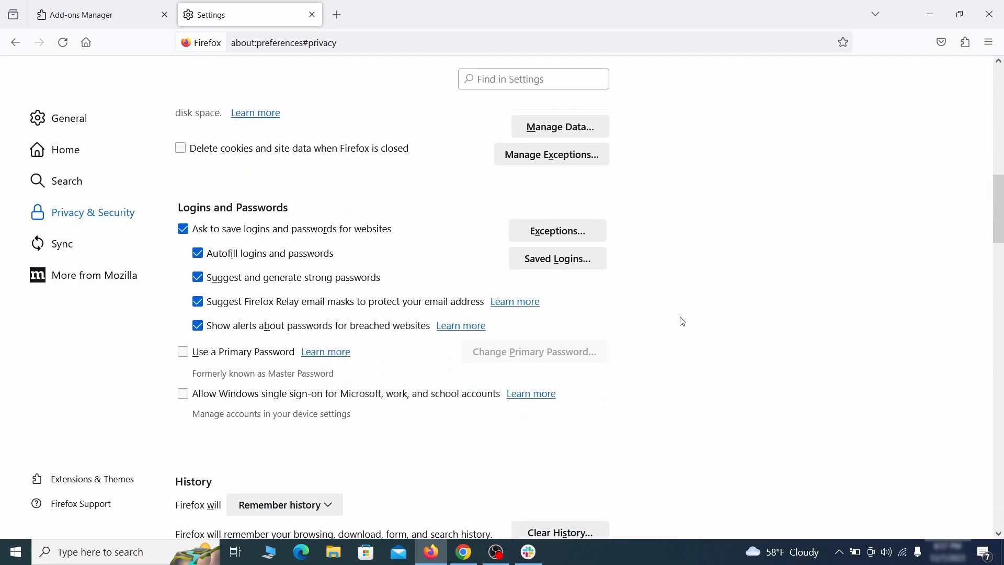
Open the notification permission settings in Firefox's privacy and security settings.
scroll(680, 321, "down", 10)
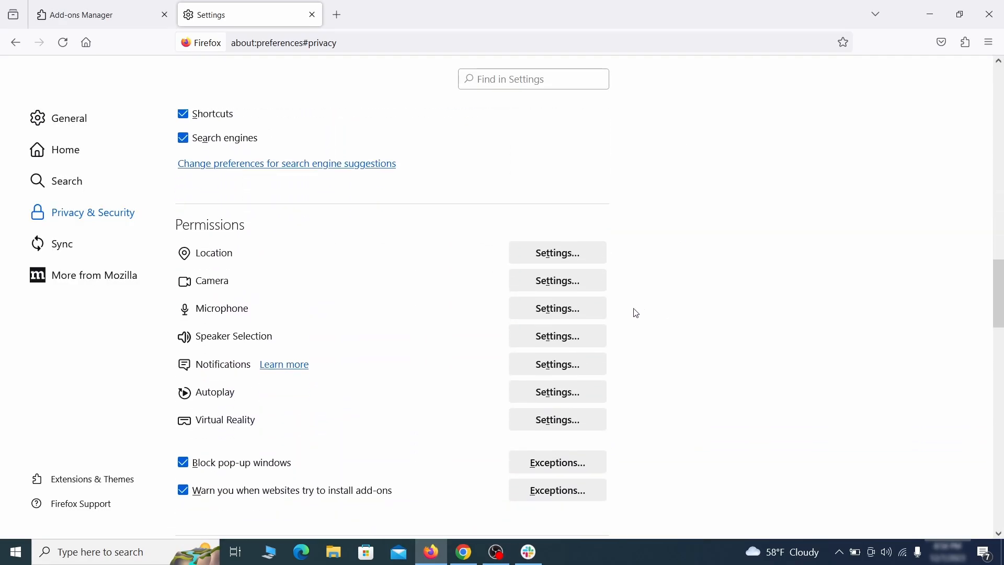
left_click(579, 368)
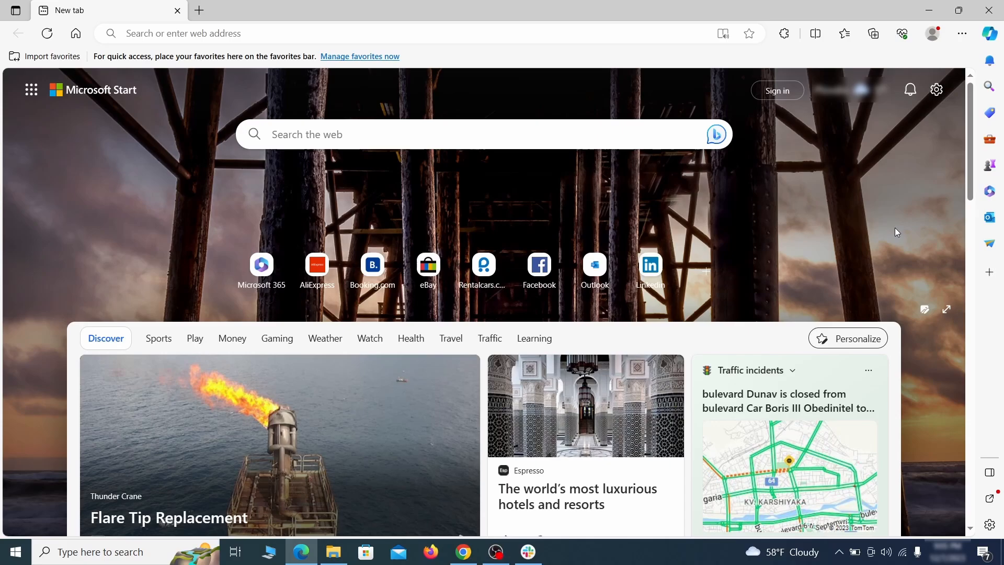
Switch to Microsoft Edge, turn off the Quidco Cashback Reminder extension and request its removal.
left_click(962, 33)
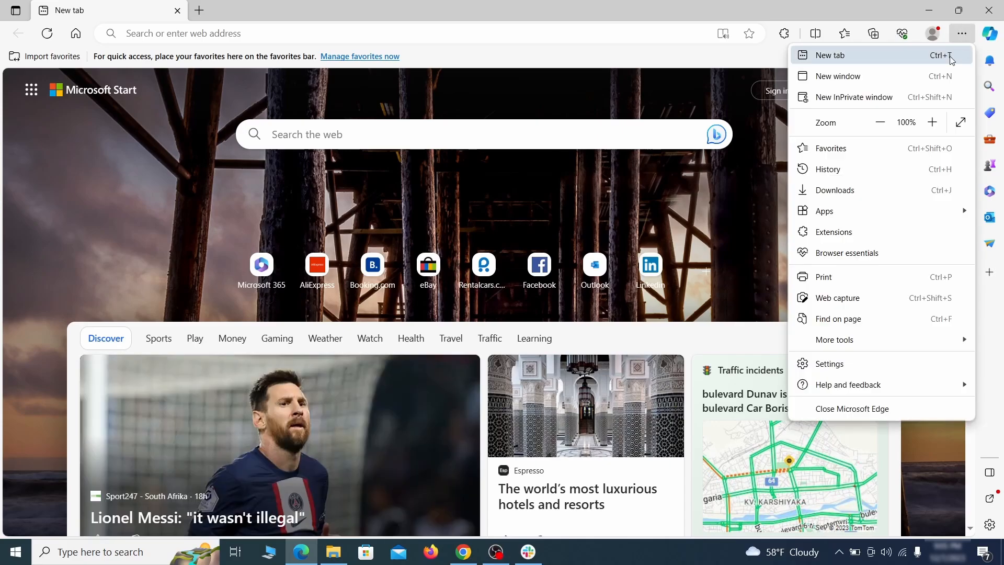
left_click(863, 231)
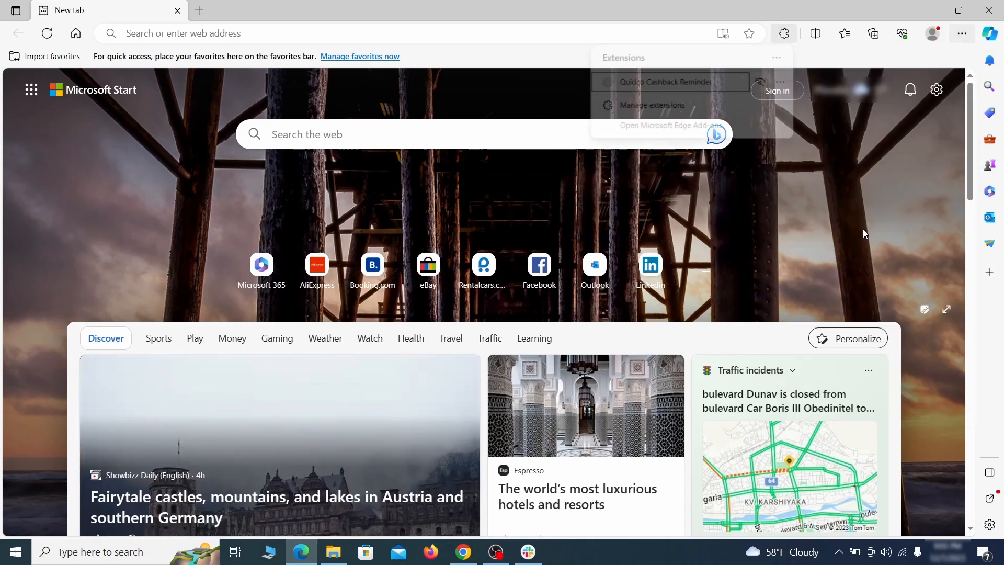
left_click(649, 106)
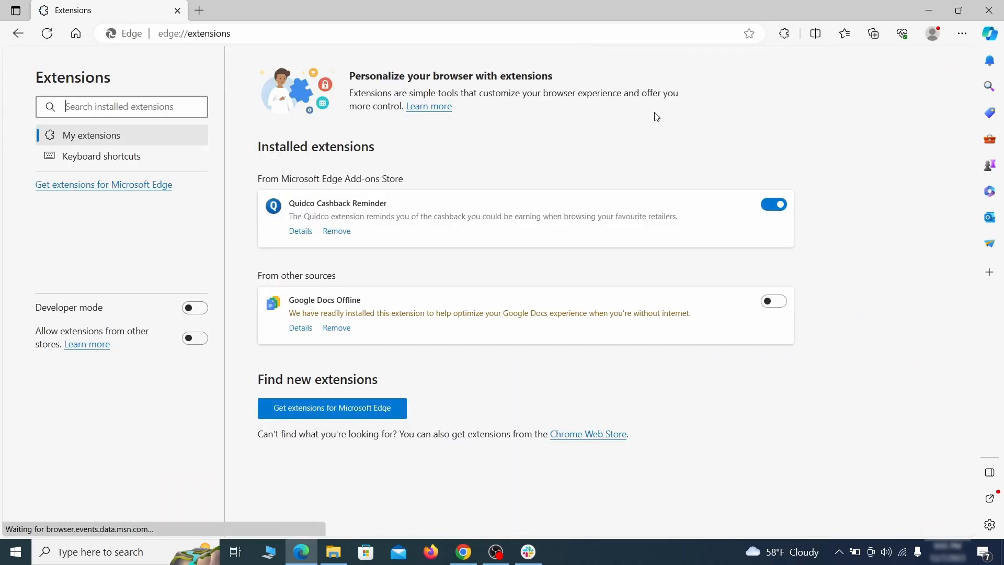
left_click(775, 205)
left_click(335, 232)
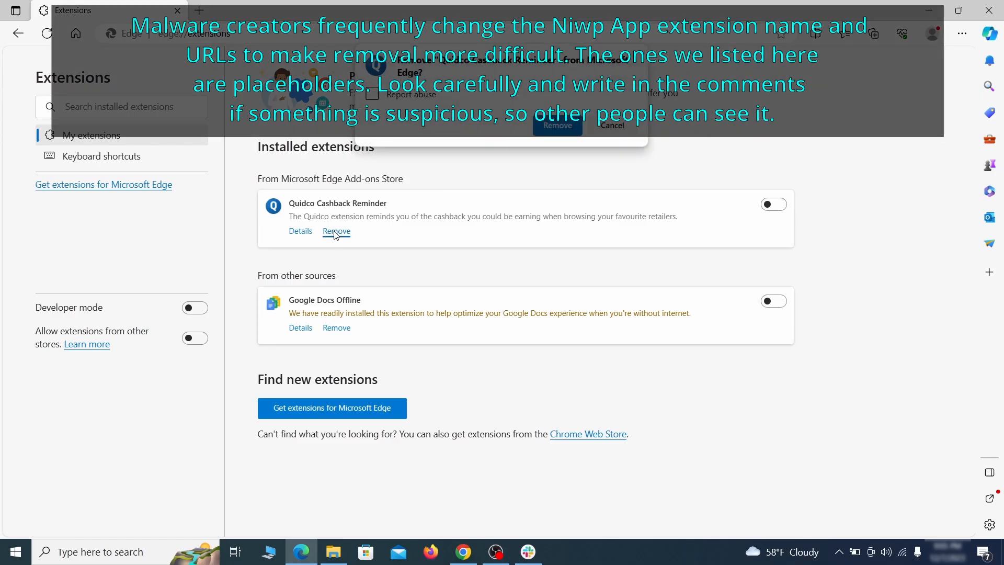
Clear Edge's browsing data for the last hour, including browsing and download history, cookies, cached files and site permissions.
key("ctrl+t")
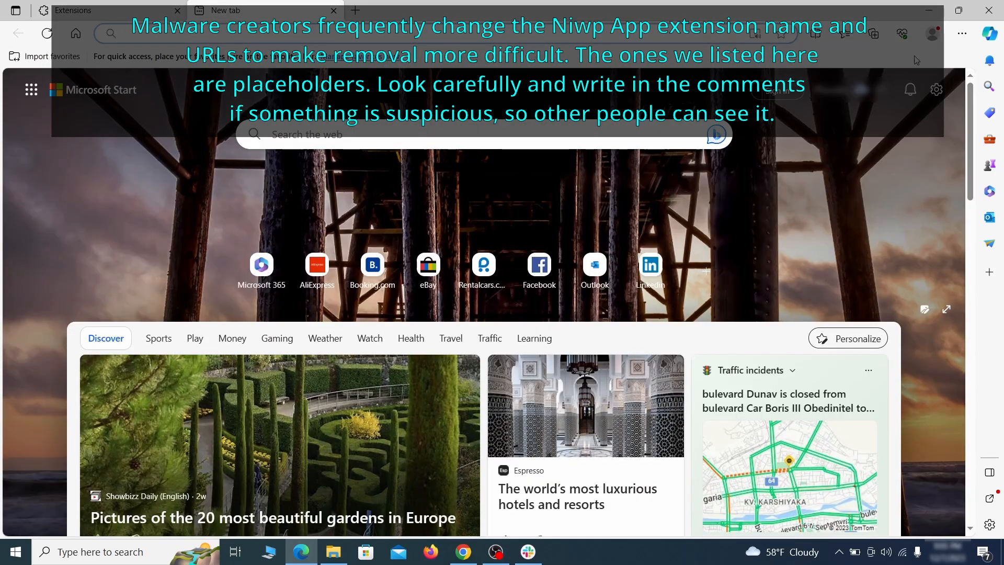
left_click(962, 37)
left_click(835, 361)
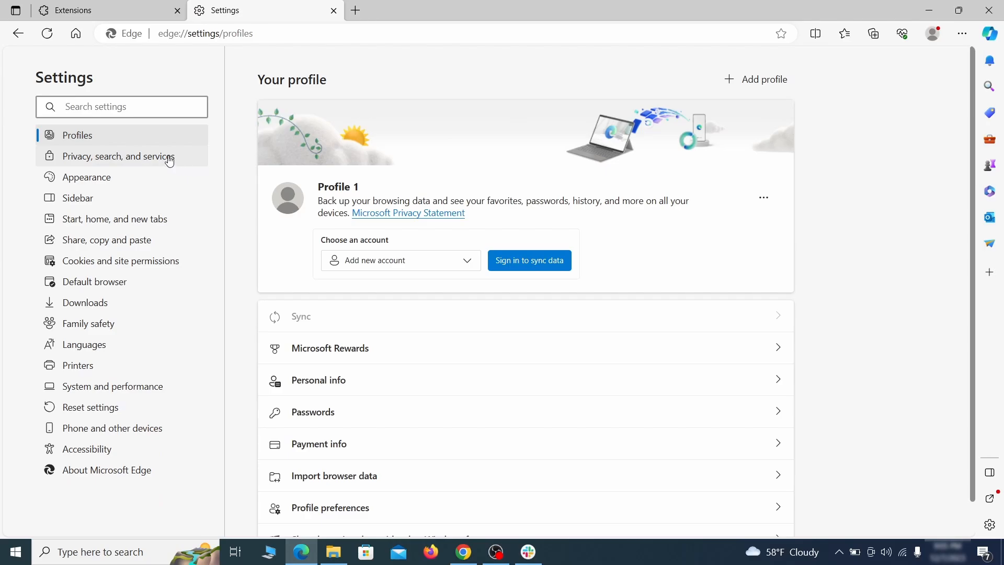
left_click(169, 158)
scroll(544, 320, "down", 4)
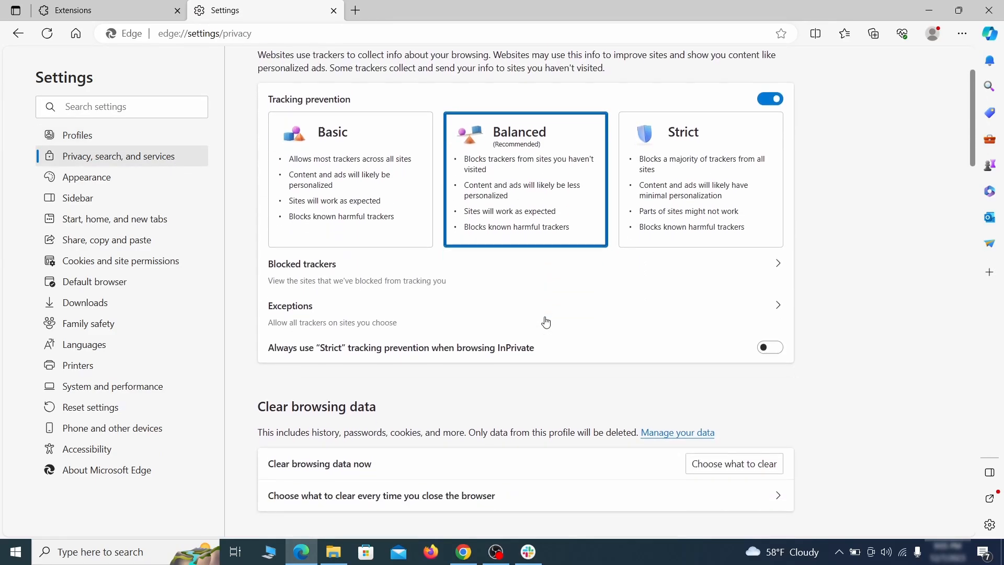
left_click(751, 364)
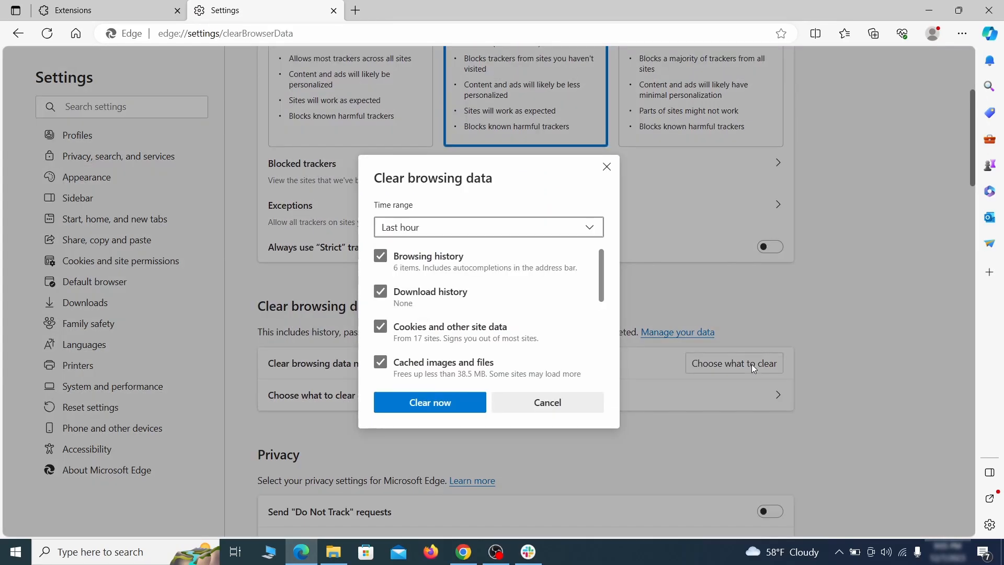
scroll(402, 255, "down", 5)
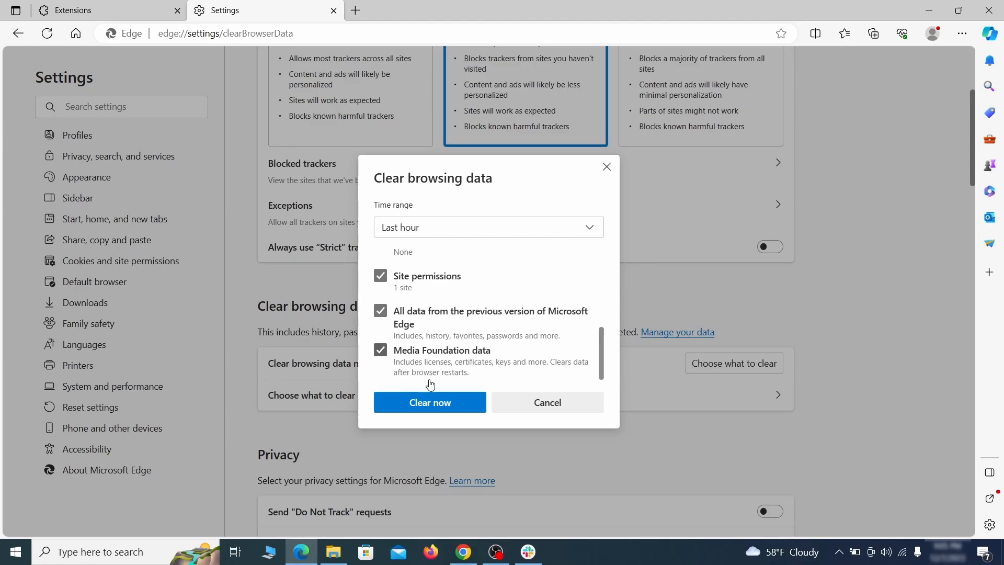
left_click(470, 409)
Set Google as the search engine used in Edge's address bar.
scroll(648, 297, "down", 20)
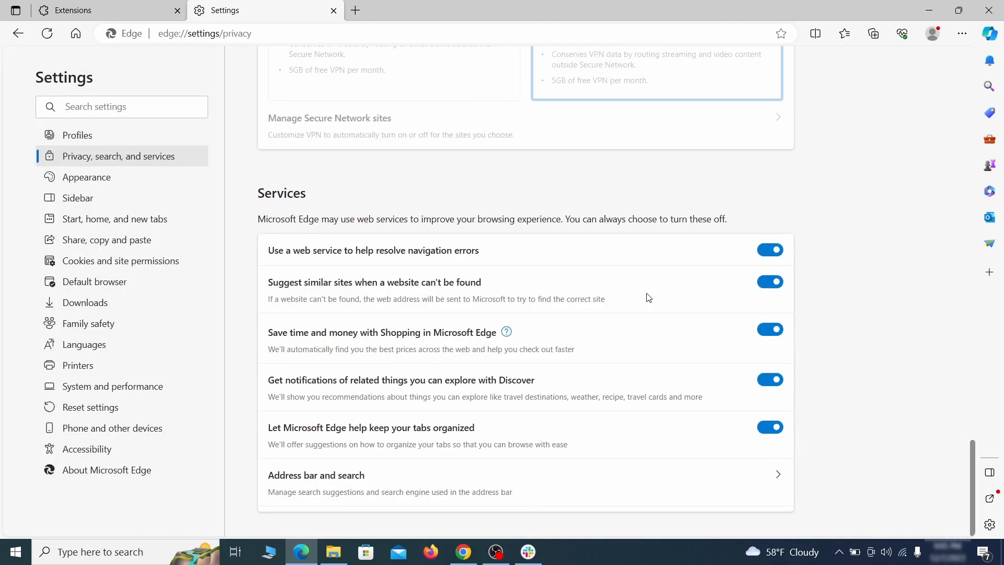
left_click(574, 490)
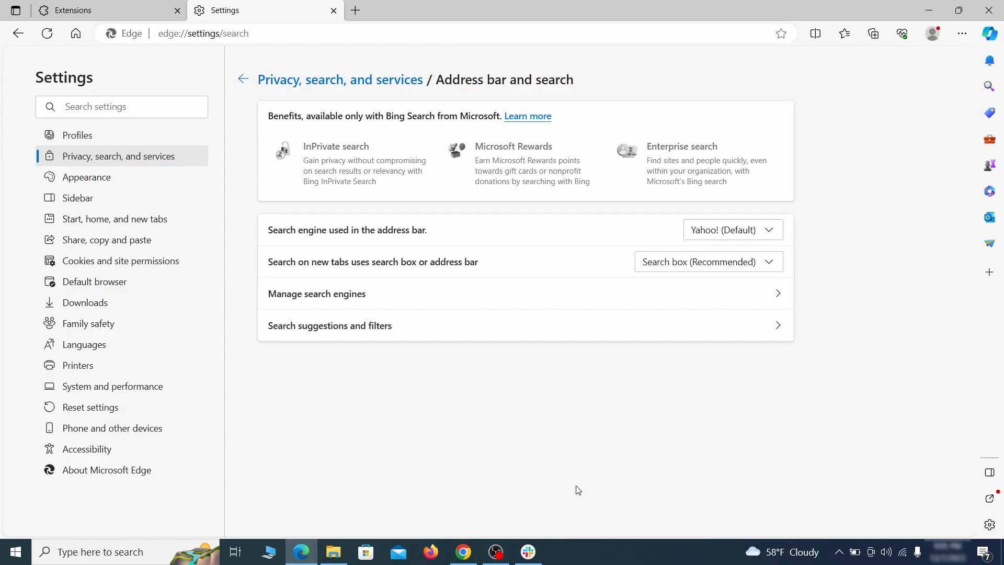
left_click(773, 232)
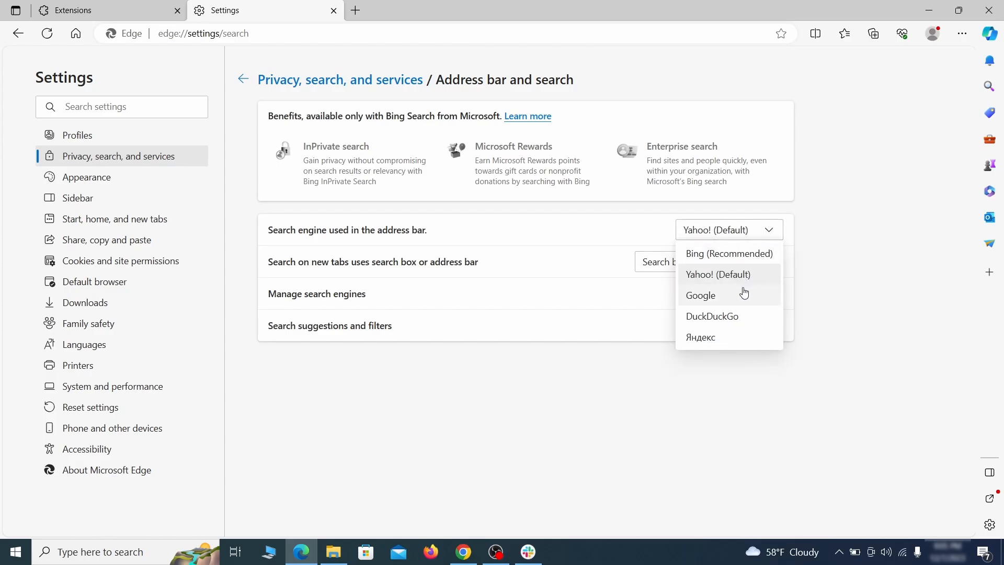
left_click(743, 294)
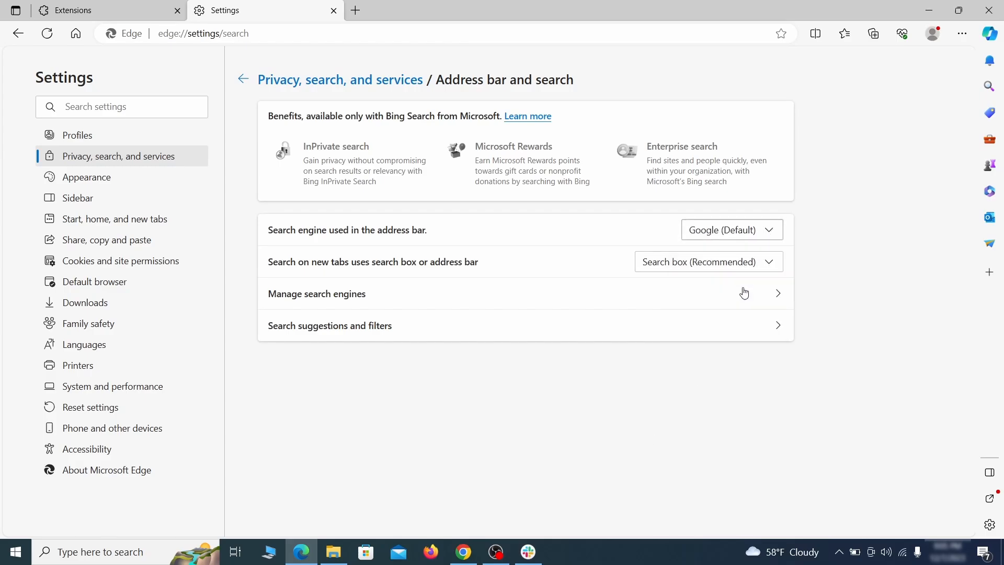
Remove the ExampleRougeURL.com entry from Edge's address bar search engines.
left_click(387, 301)
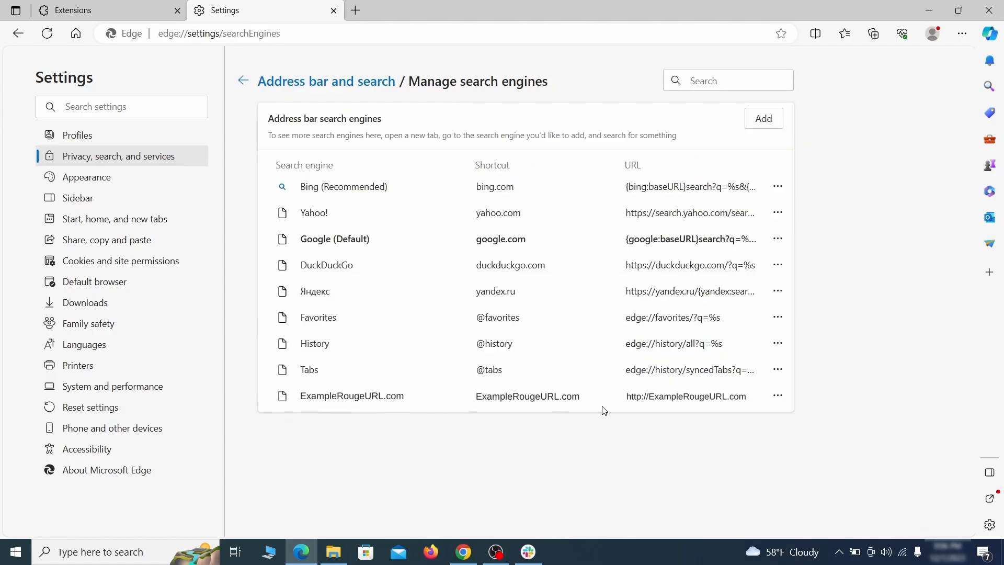
left_click(778, 396)
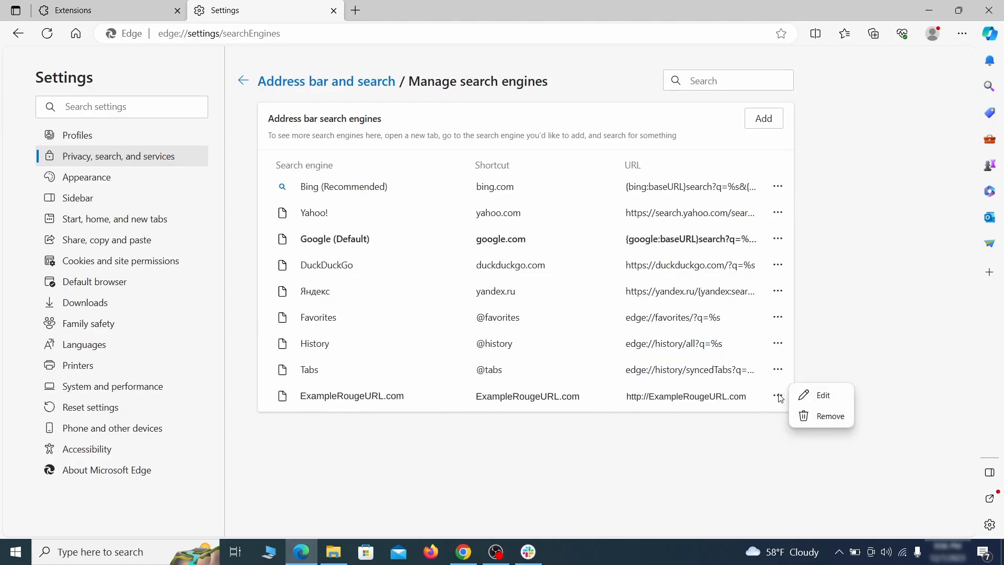
left_click(833, 417)
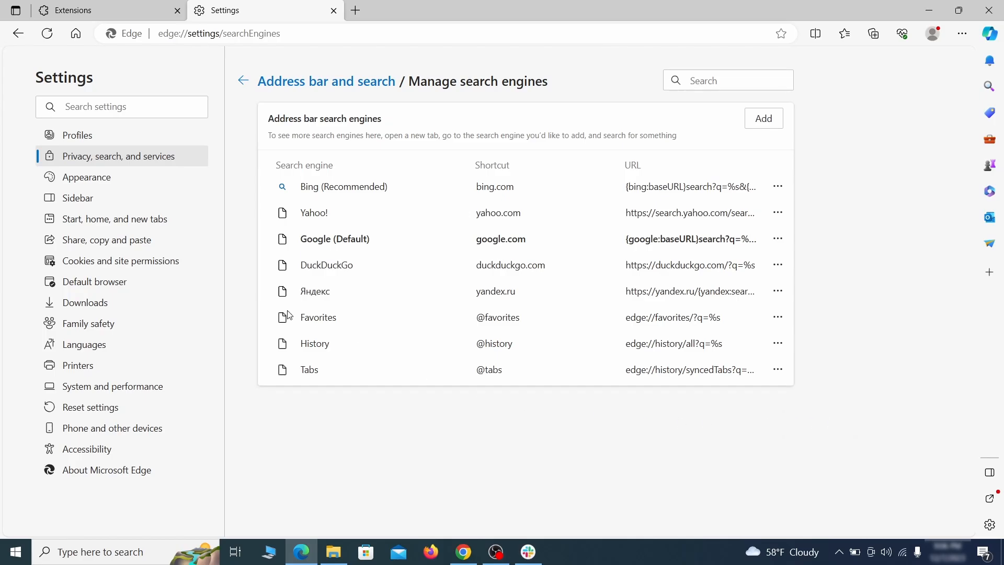
Delete ExampleRougeURL.com from the pages that open when Edge starts.
left_click(125, 220)
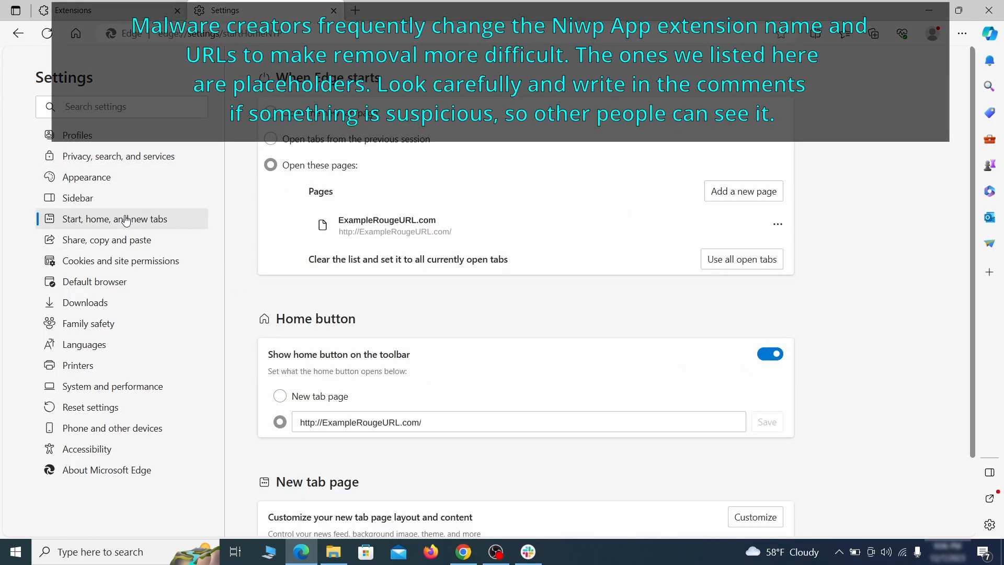
left_click(777, 232)
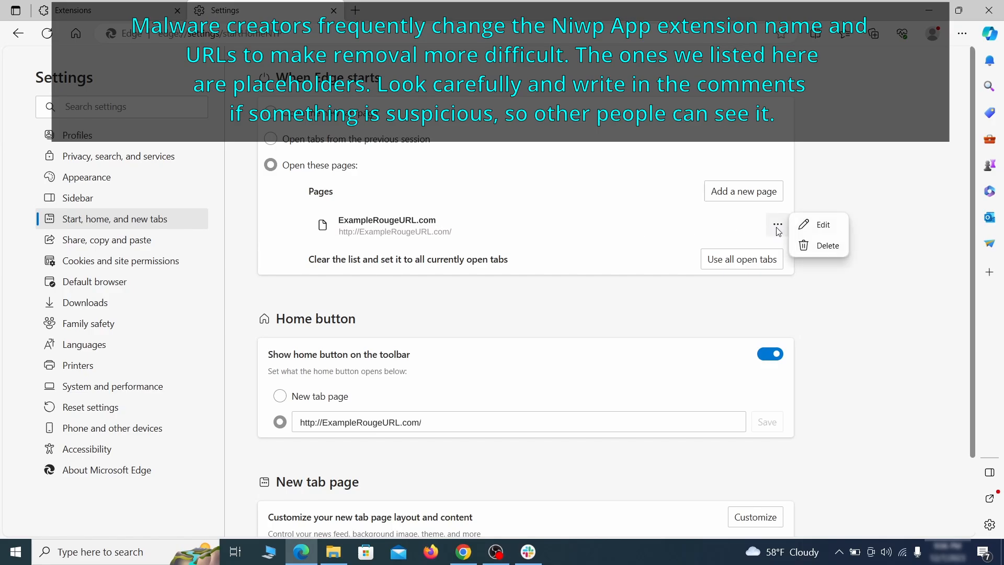
left_click(818, 247)
Clear the custom home button URL and set the home button to open the new tab page.
left_click(438, 374)
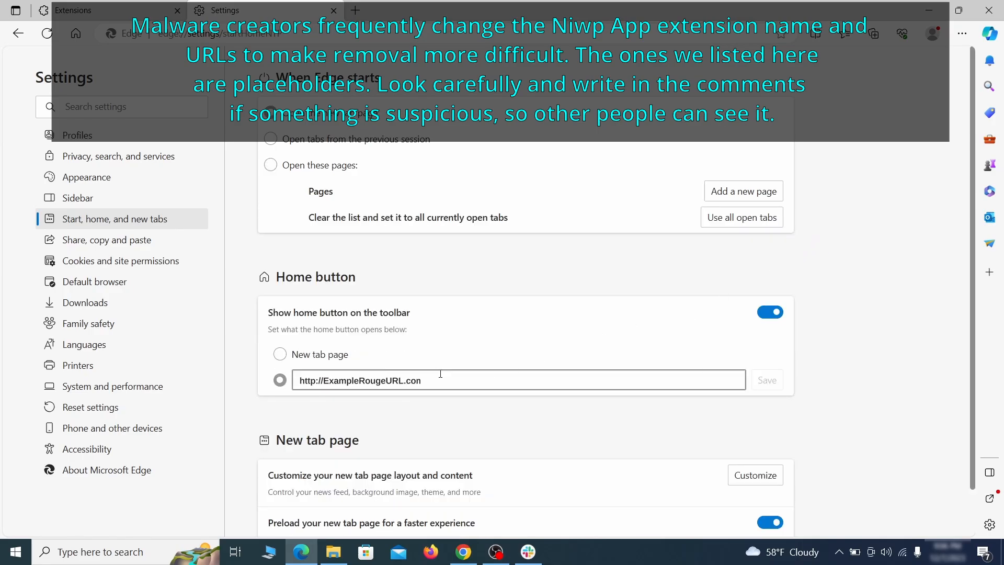
triple_click(436, 376)
key("BackSpace")
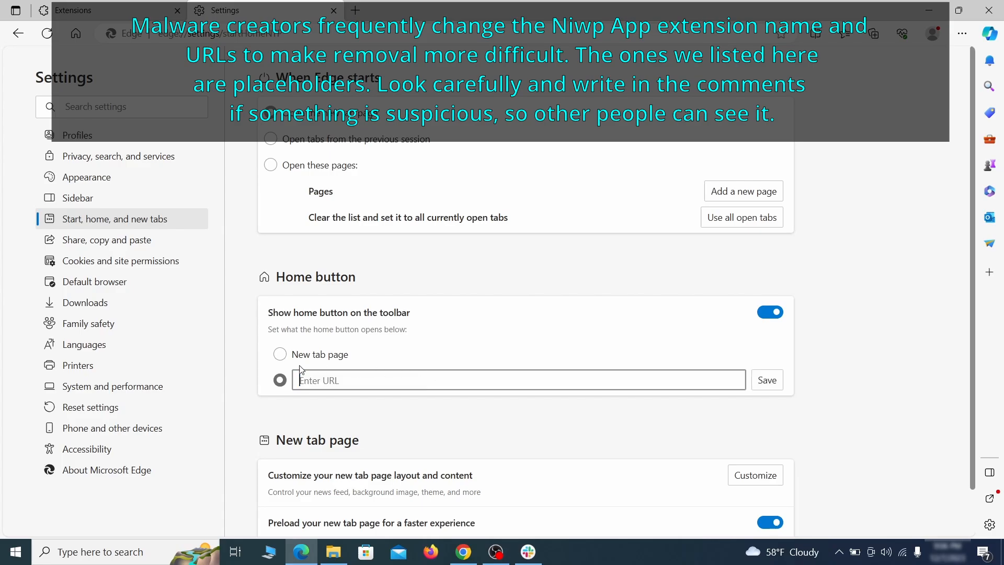
left_click(280, 353)
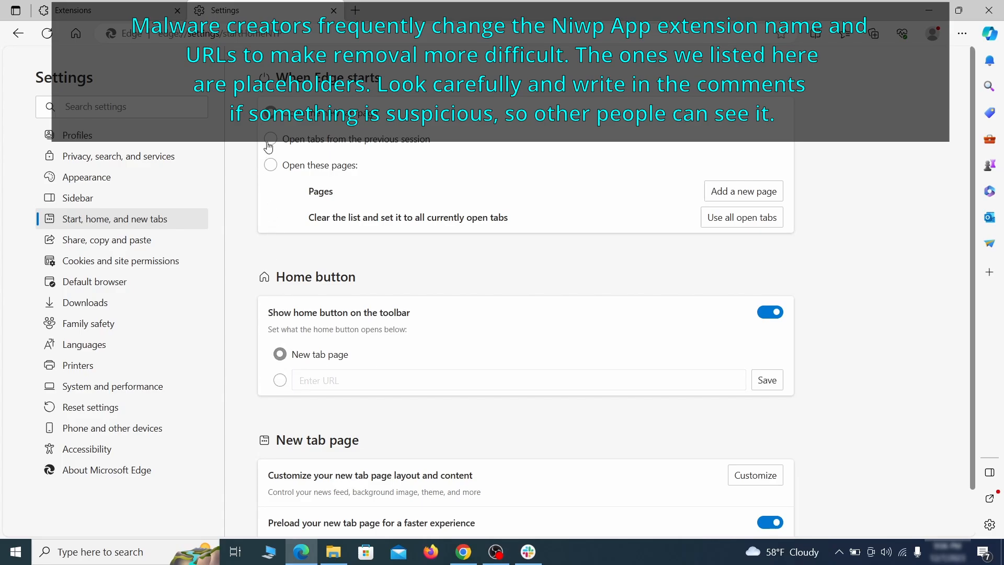
Remove ExampleRougeURL.com from the sites allowed to send notifications in Edge's site permissions.
left_click(179, 261)
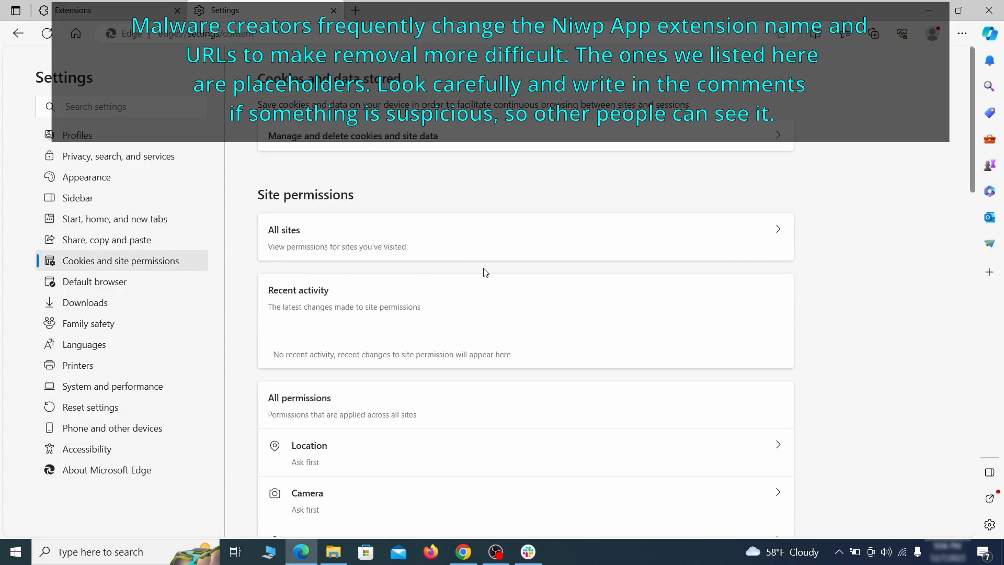
scroll(485, 272, "down", 5)
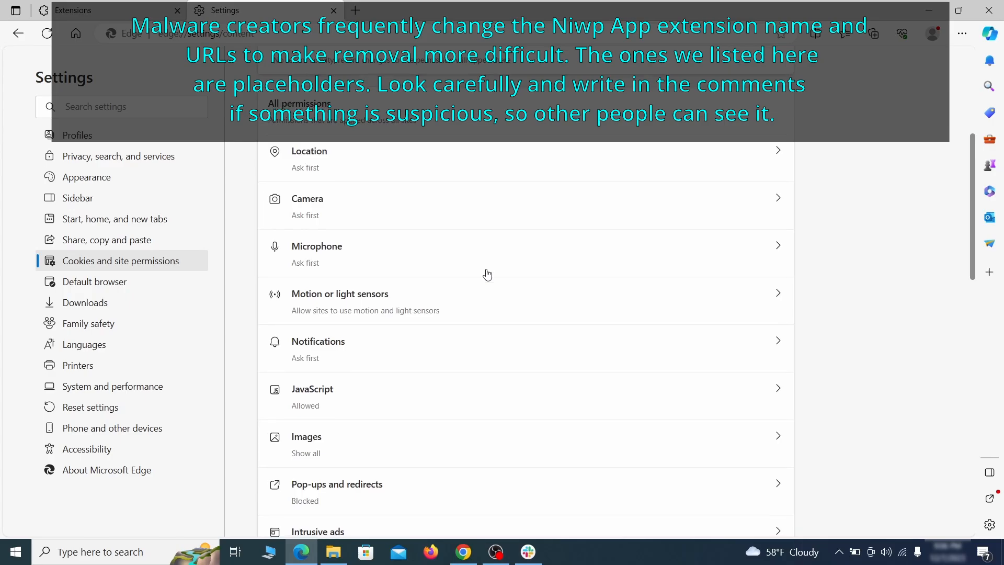
scroll(486, 274, "down", 1)
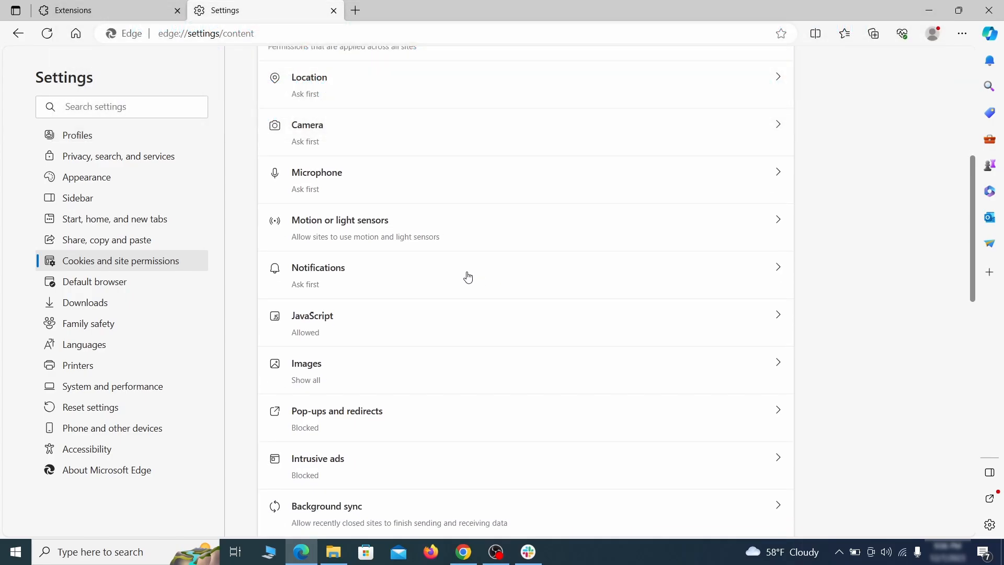
left_click(467, 277)
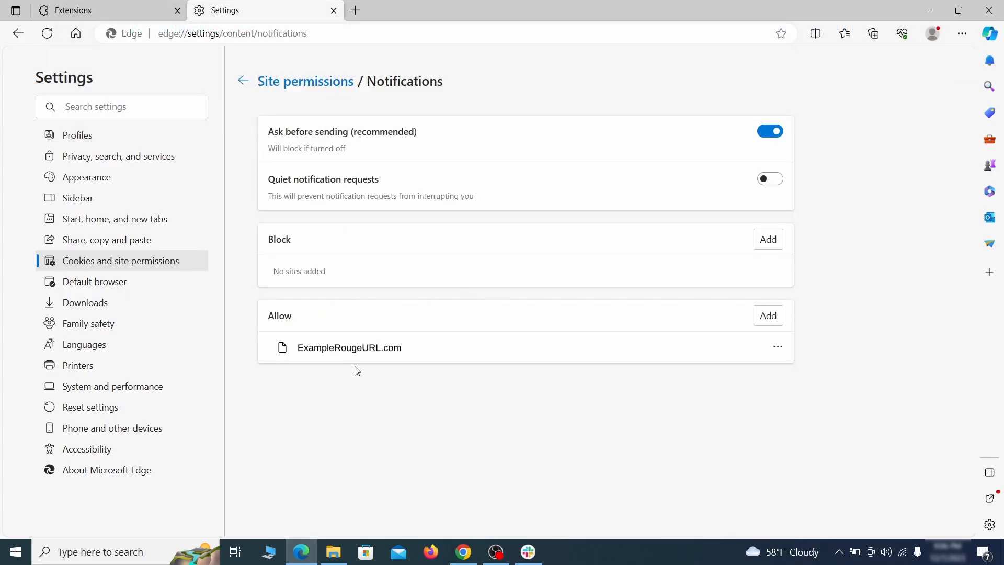
left_click(777, 347)
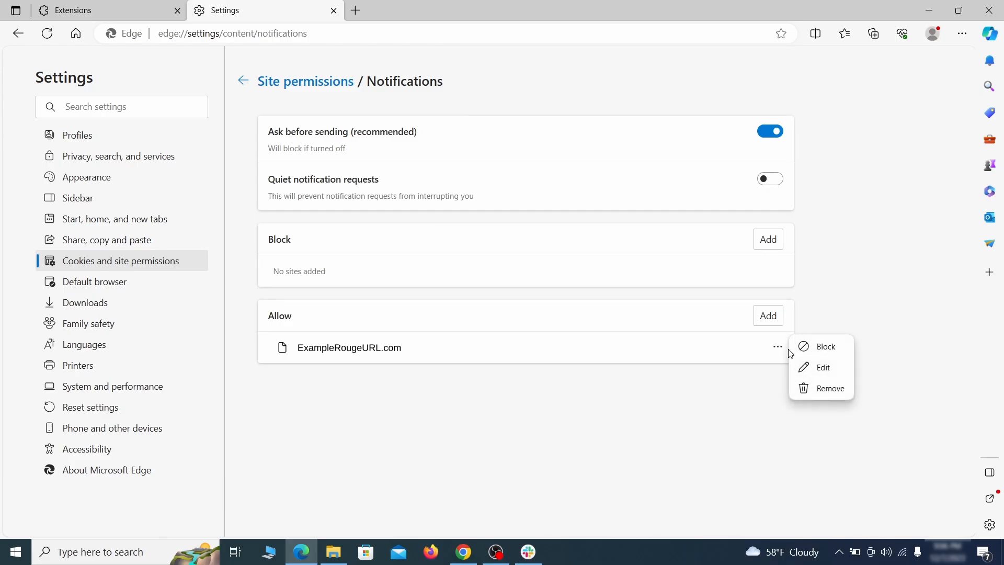
left_click(823, 390)
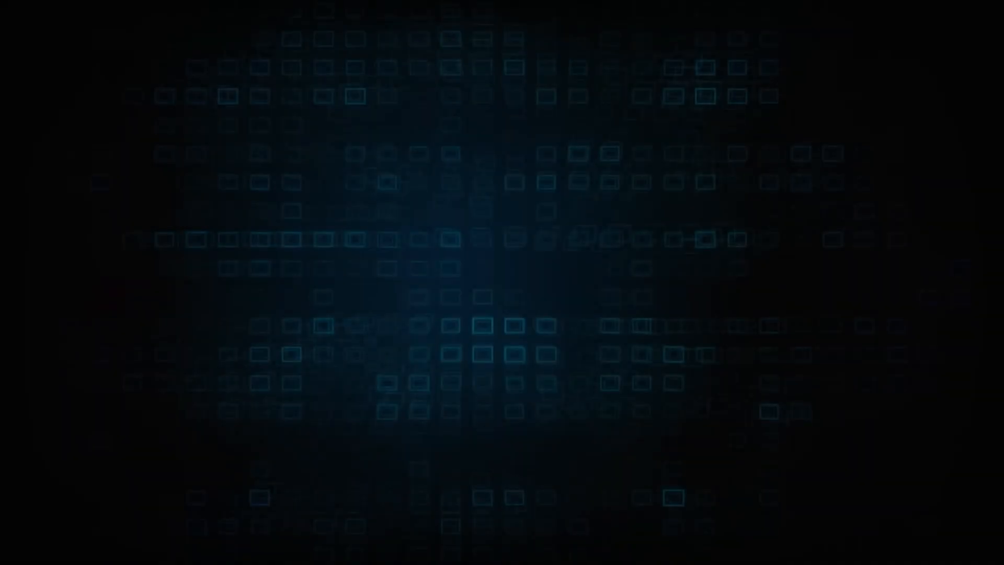